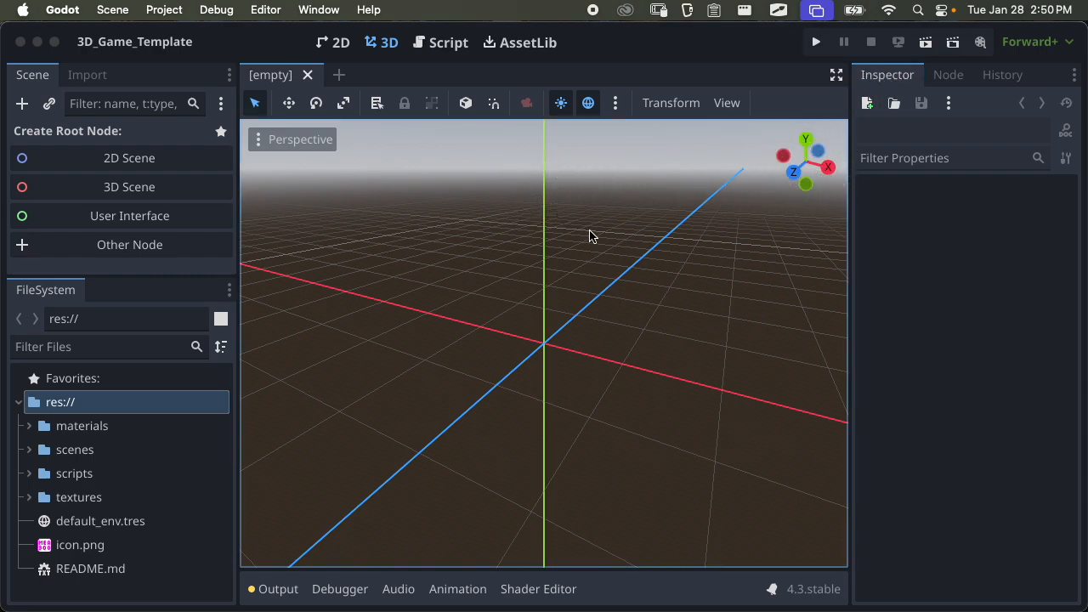
View the contents of the History dock, then bring back the Inspector
{"action": "left_click_drag", "start_coordinate": [867, 76], "coordinate": [1018, 219]}
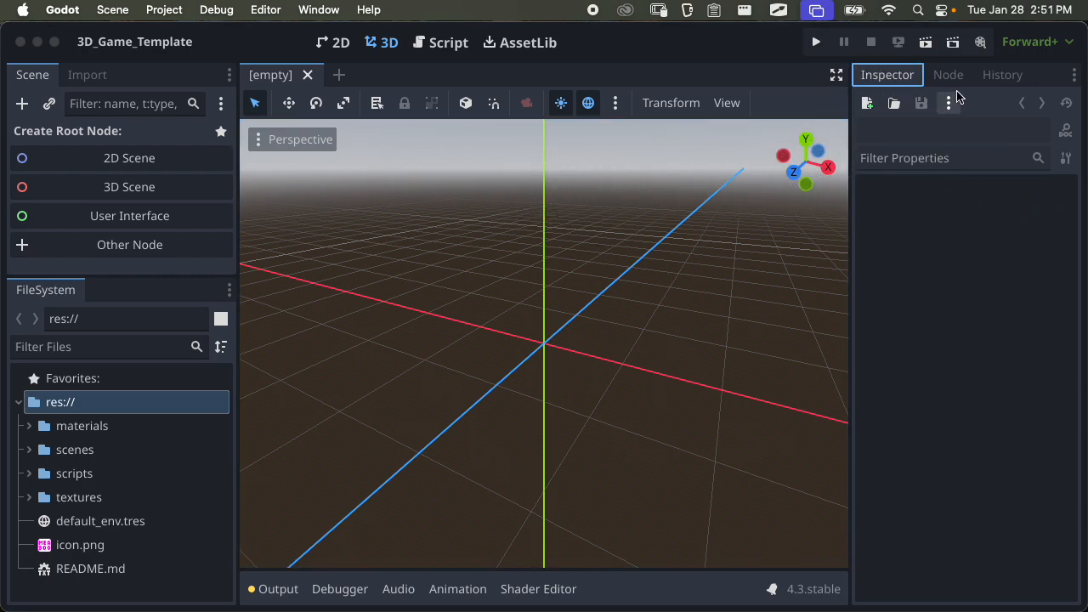
{"action": "left_click_drag", "start_coordinate": [948, 76], "coordinate": [942, 144]}
{"action": "left_click_drag", "start_coordinate": [951, 78], "coordinate": [977, 110]}
{"action": "left_click", "coordinate": [994, 76]}
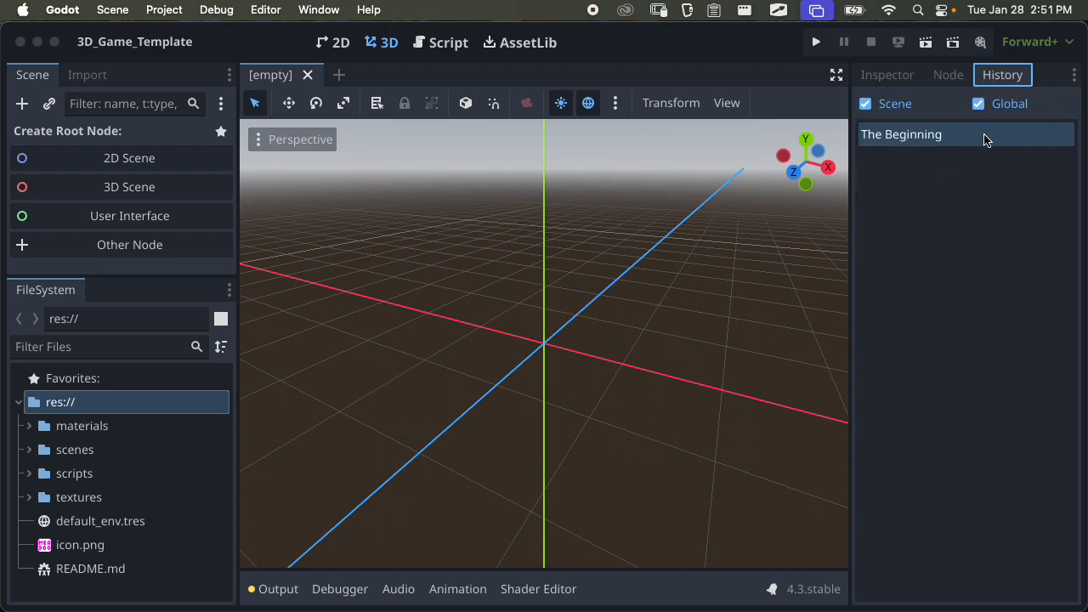
{"action": "left_click", "coordinate": [897, 78]}
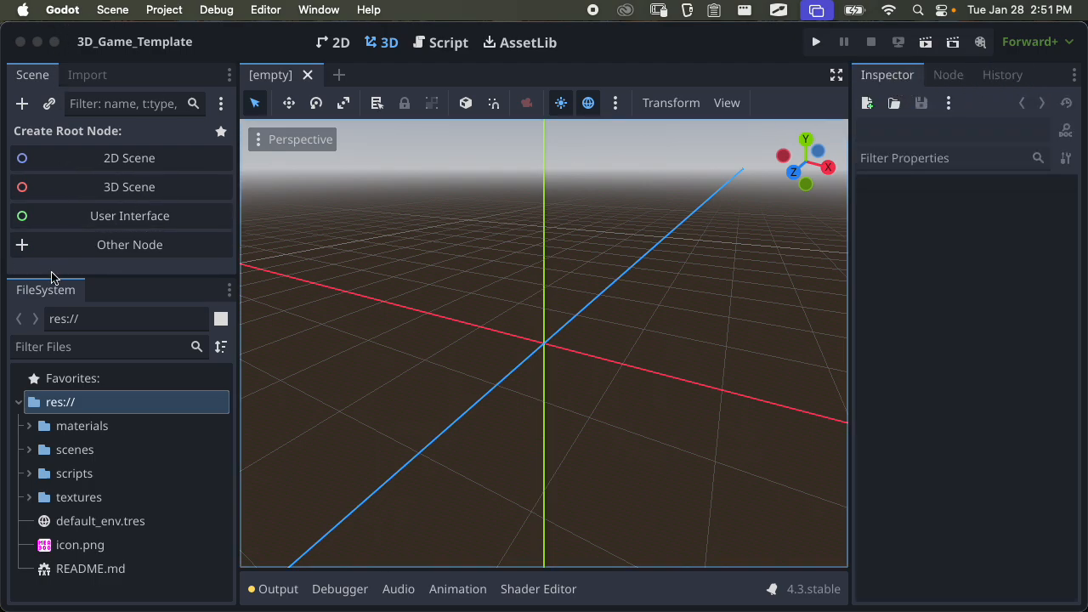
Enlarge the Scene dock at the expense of the FileSystem dock and widen both docks slightly
{"action": "left_click", "coordinate": [43, 292]}
{"action": "left_click_drag", "start_coordinate": [106, 276], "coordinate": [128, 307]}
{"action": "left_click", "coordinate": [127, 280]}
{"action": "left_click", "coordinate": [242, 260]}
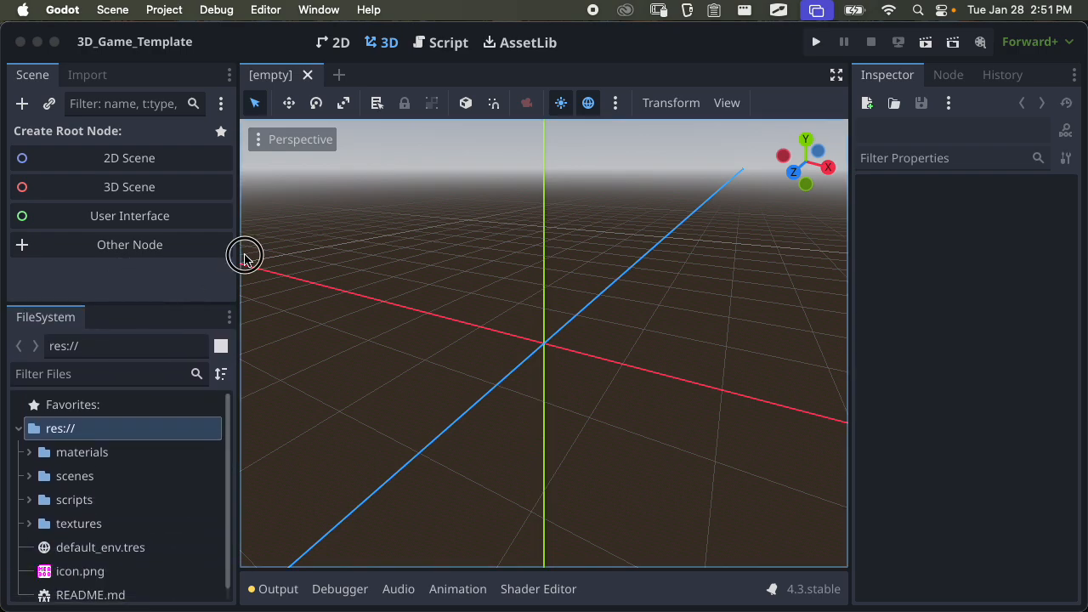
{"action": "mouse_move", "coordinate": [238, 260]}
{"action": "left_mouse_down"}
{"action": "mouse_move", "coordinate": [312, 262]}
{"action": "mouse_move", "coordinate": [256, 255]}
{"action": "left_mouse_up"}
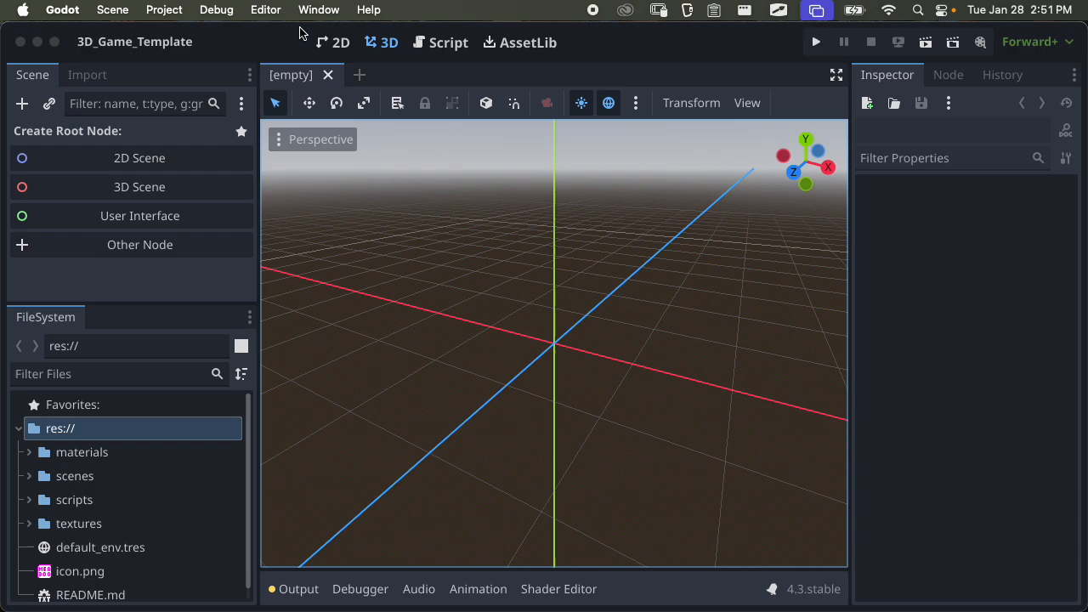
Review the full-screen tiling, editor layout and editor dock options without changing any of them
{"action": "left_click", "coordinate": [307, 10]}
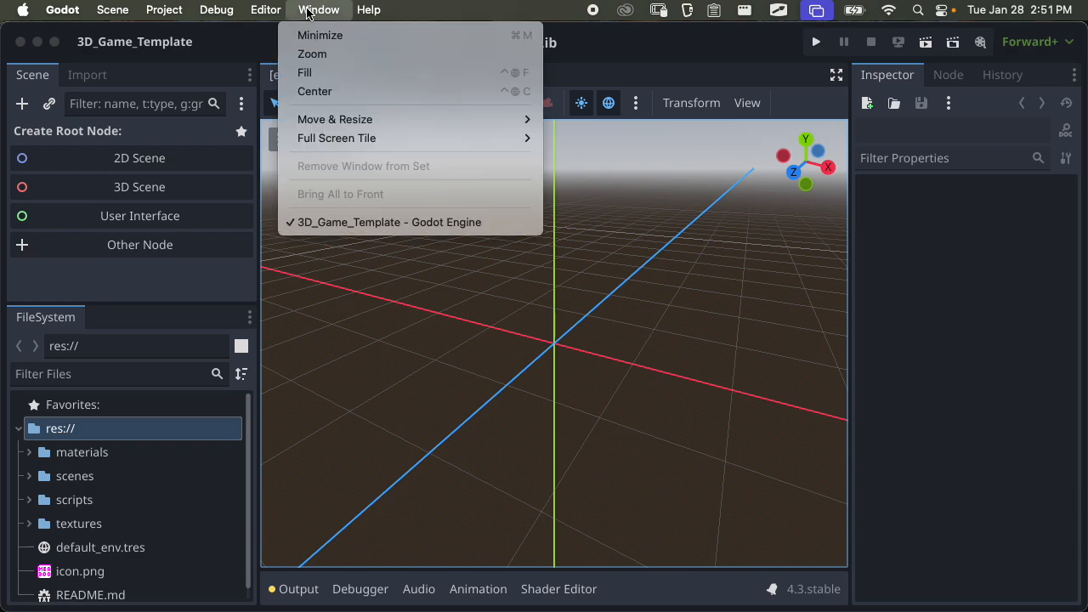
{"action": "mouse_move", "coordinate": [346, 140]}
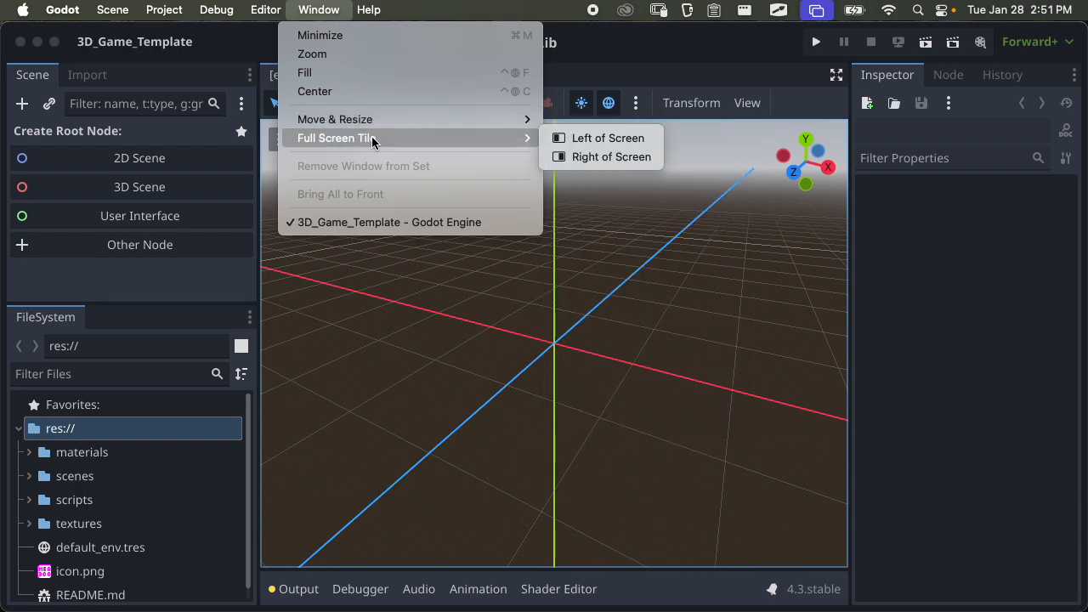
{"action": "left_click", "coordinate": [326, 12]}
{"action": "left_click", "coordinate": [270, 15]}
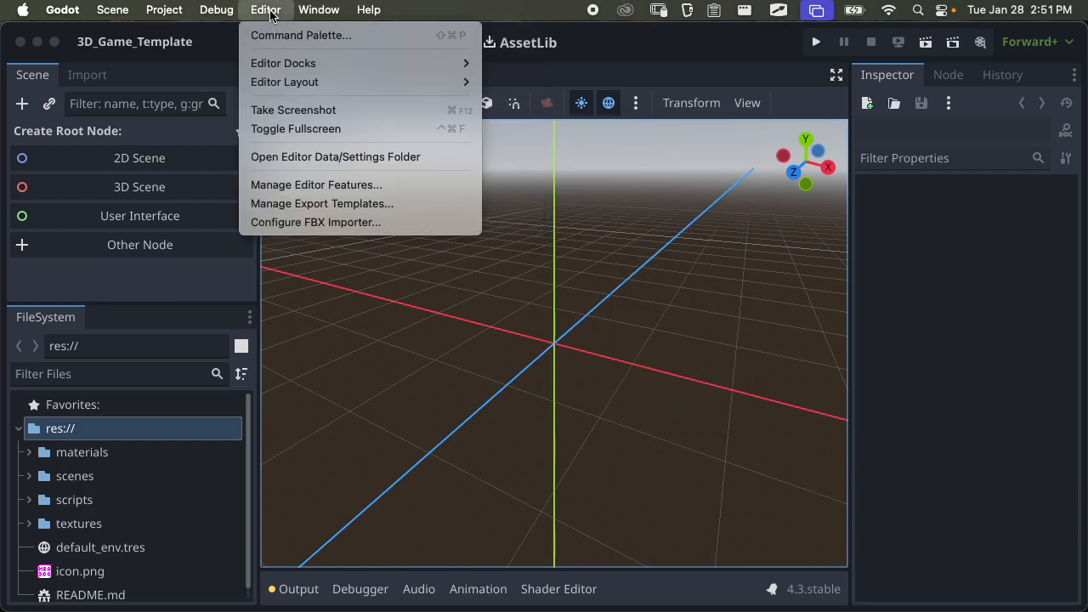
{"action": "mouse_move", "coordinate": [314, 83]}
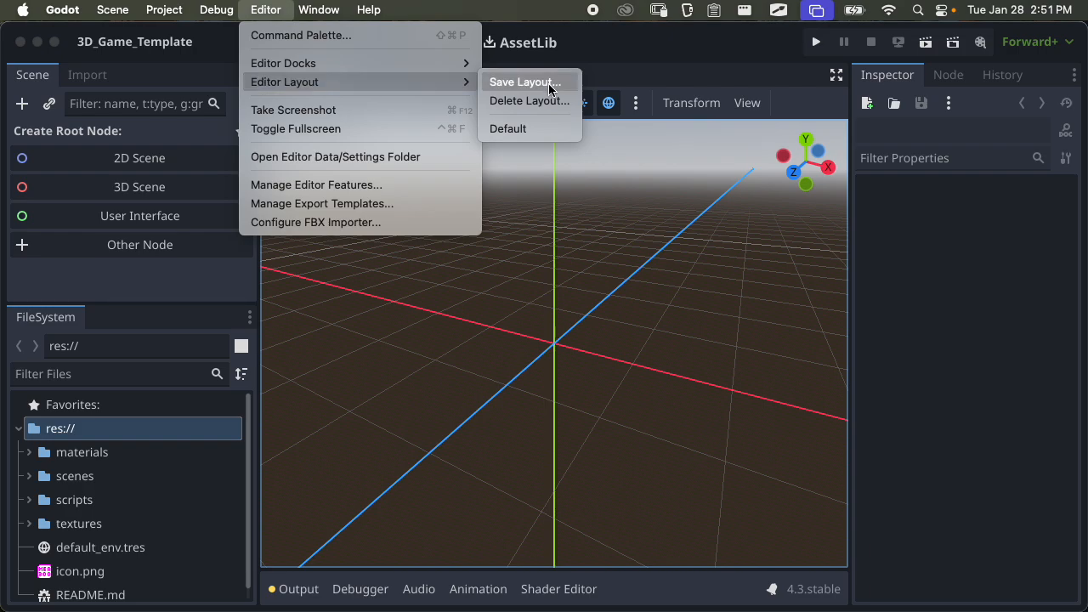
{"action": "mouse_move", "coordinate": [466, 64]}
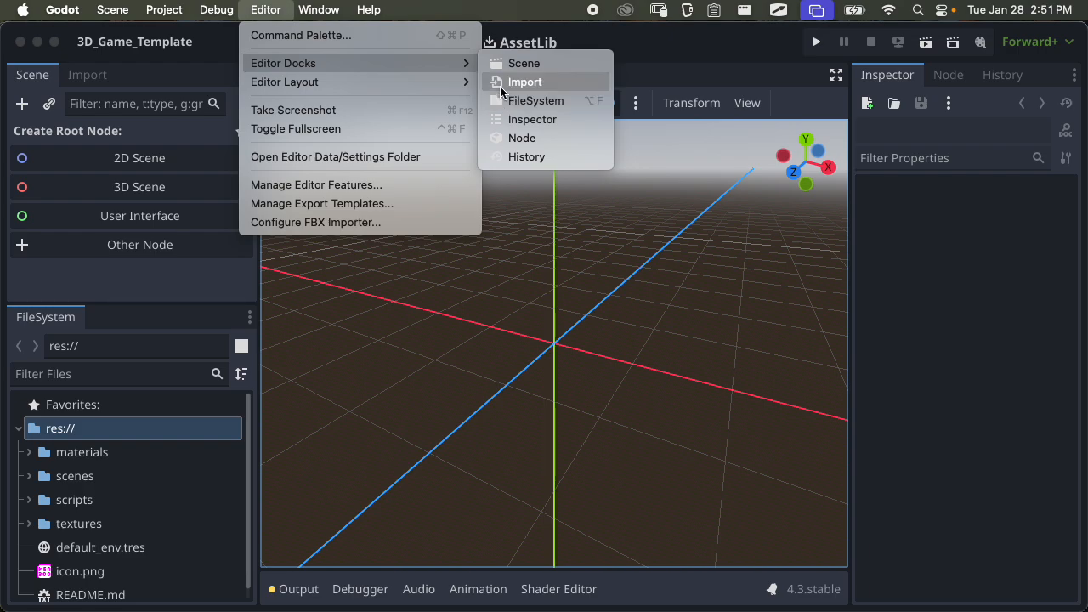
{"action": "left_click", "coordinate": [262, 8]}
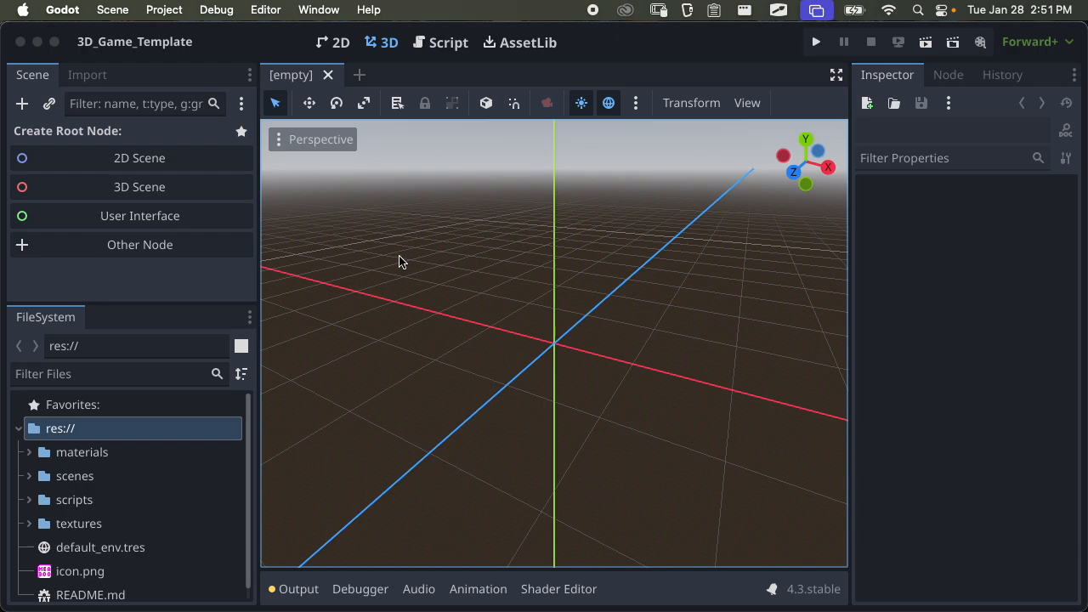
Look through the 2D, 3D, Script and AssetLib workspaces one after another
{"action": "left_click", "coordinate": [333, 43]}
{"action": "scroll", "coordinate": [457, 263], "scroll_direction": "up", "scroll_amount": 3}
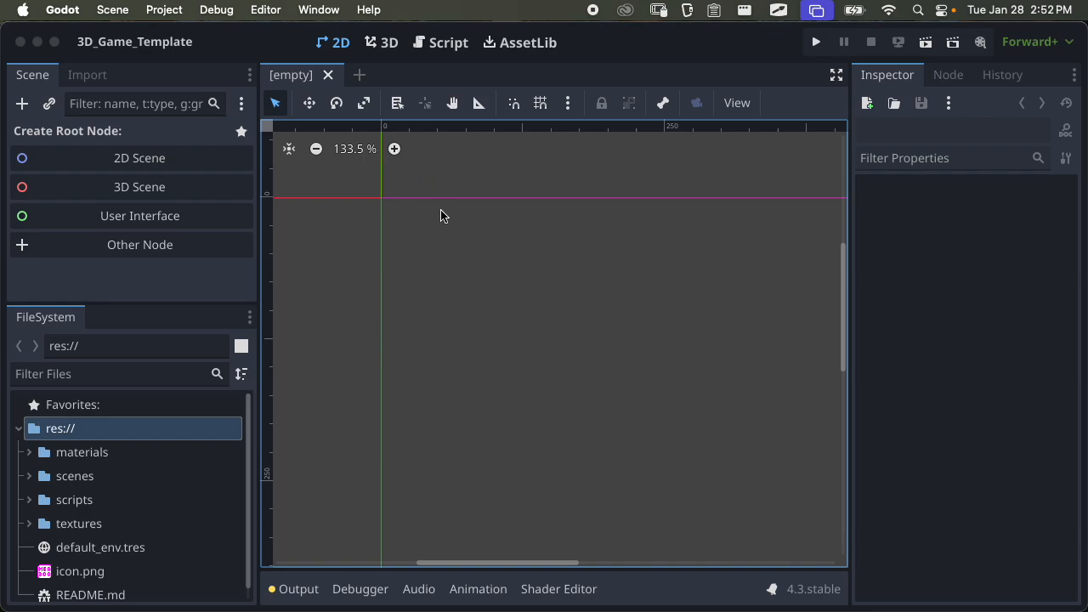
{"action": "left_click", "coordinate": [382, 43]}
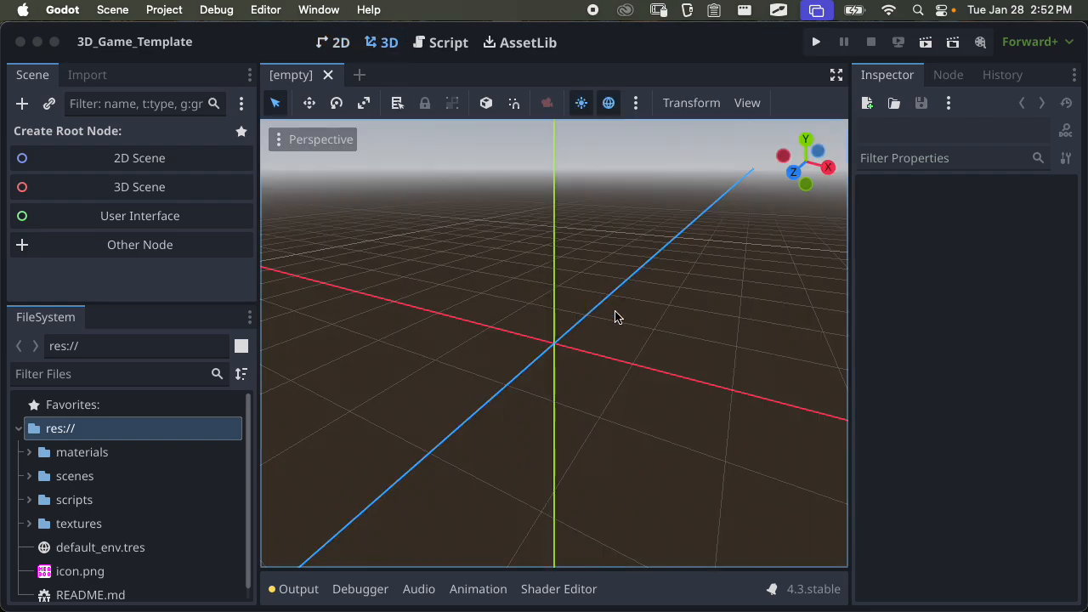
{"action": "scroll", "coordinate": [614, 309], "scroll_direction": "down", "scroll_amount": 5}
{"action": "scroll", "coordinate": [615, 308], "scroll_direction": "up", "scroll_amount": 10}
{"action": "scroll", "coordinate": [614, 309], "scroll_direction": "down", "scroll_amount": 7}
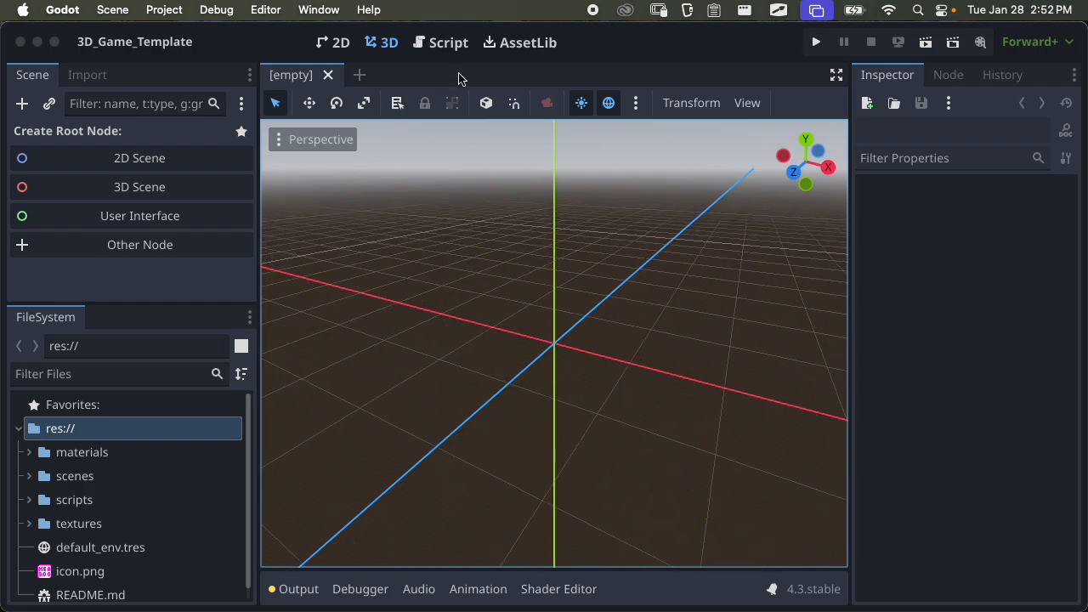
{"action": "left_click", "coordinate": [440, 47]}
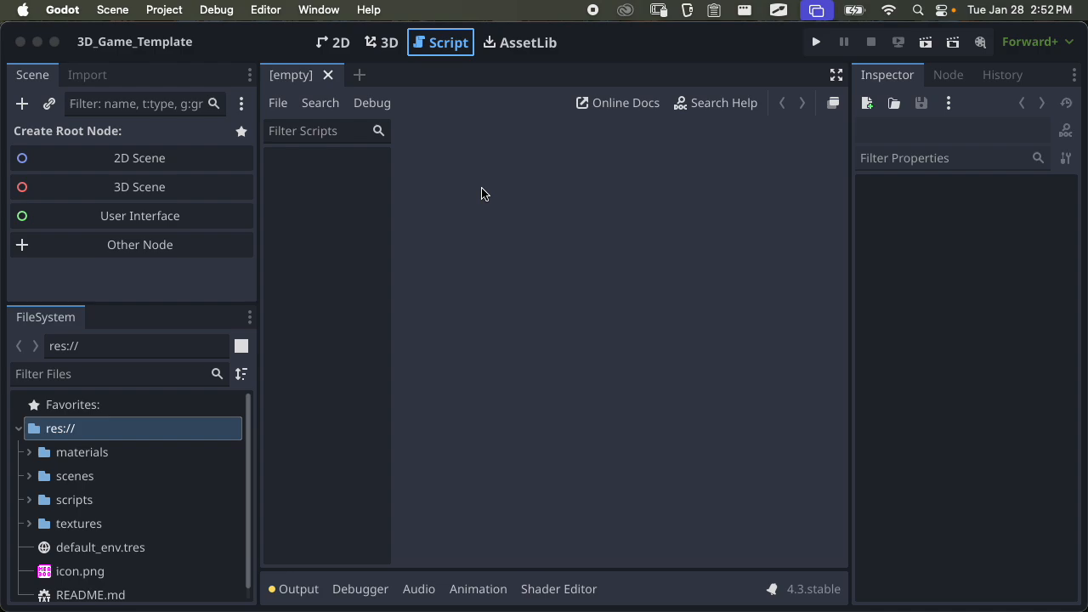
{"action": "left_click", "coordinate": [528, 47]}
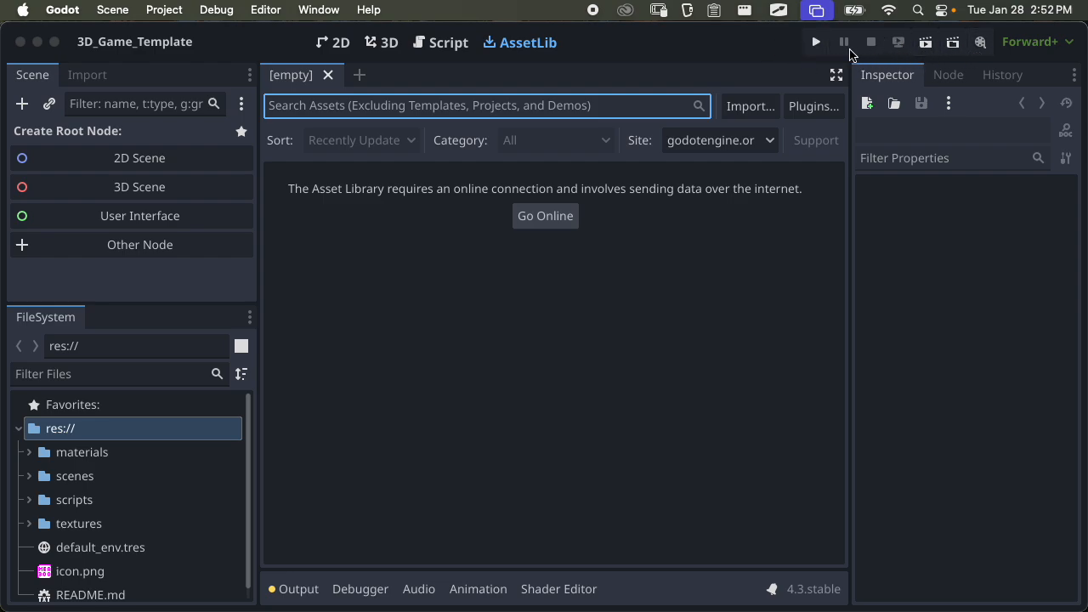
Review the available rendering methods and keep Forward+
{"action": "left_click", "coordinate": [1068, 48]}
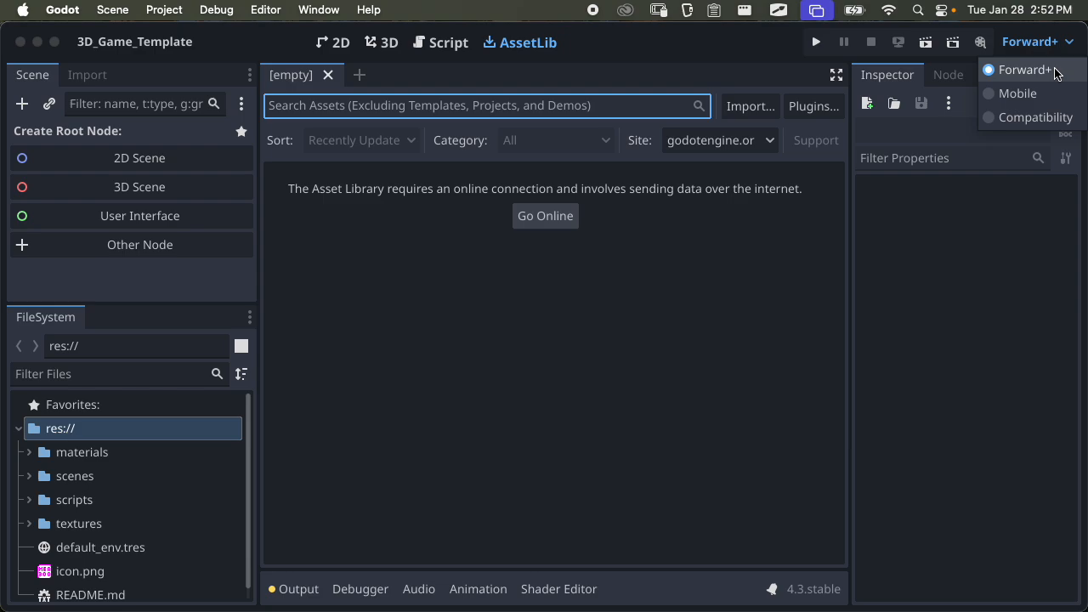
{"action": "left_click", "coordinate": [1058, 42]}
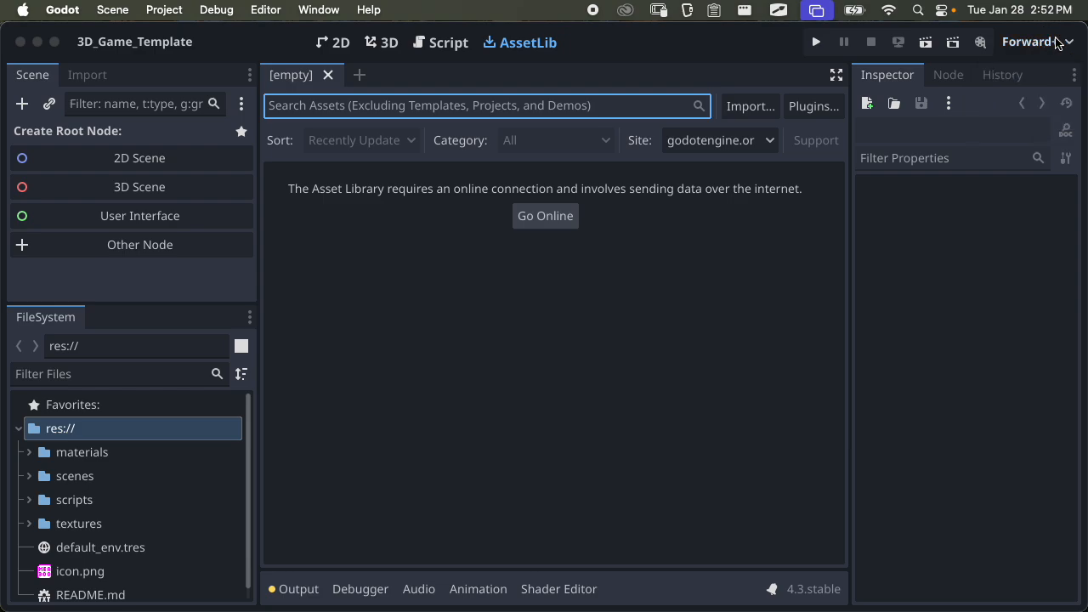
{"action": "left_click", "coordinate": [1058, 42]}
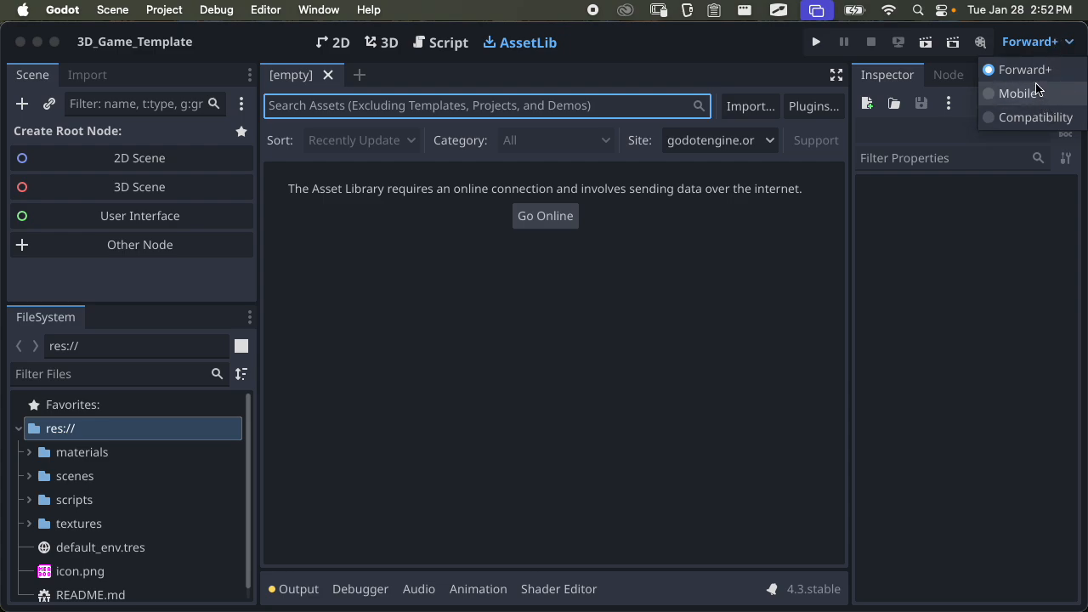
{"action": "left_click", "coordinate": [1070, 44]}
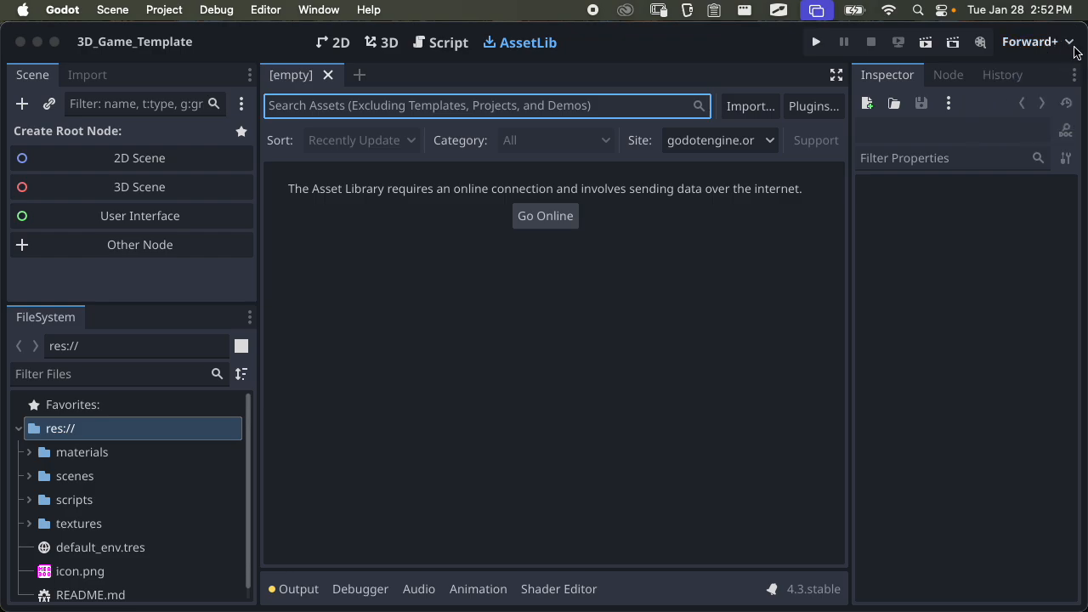
Review the commands available for scenes and for the project without running any
{"action": "left_click", "coordinate": [48, 10]}
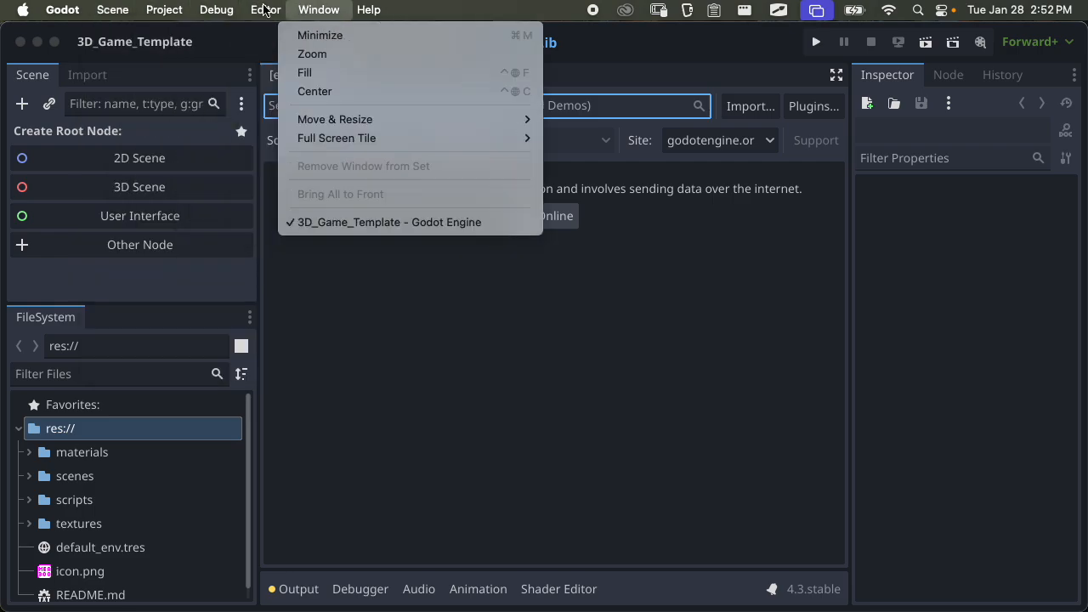
{"action": "mouse_move", "coordinate": [121, 14]}
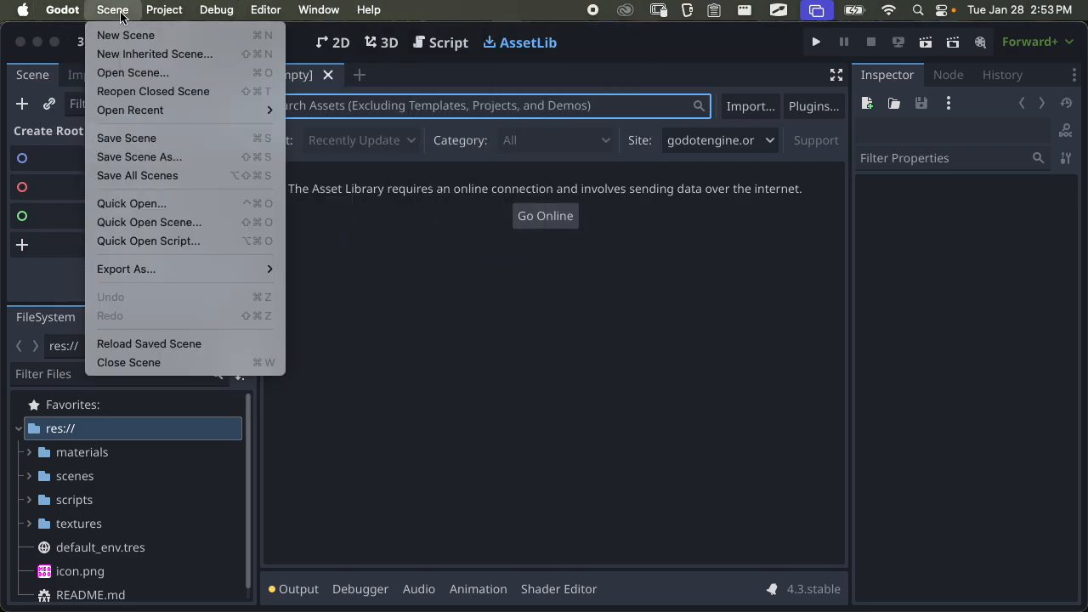
{"action": "mouse_move", "coordinate": [161, 8]}
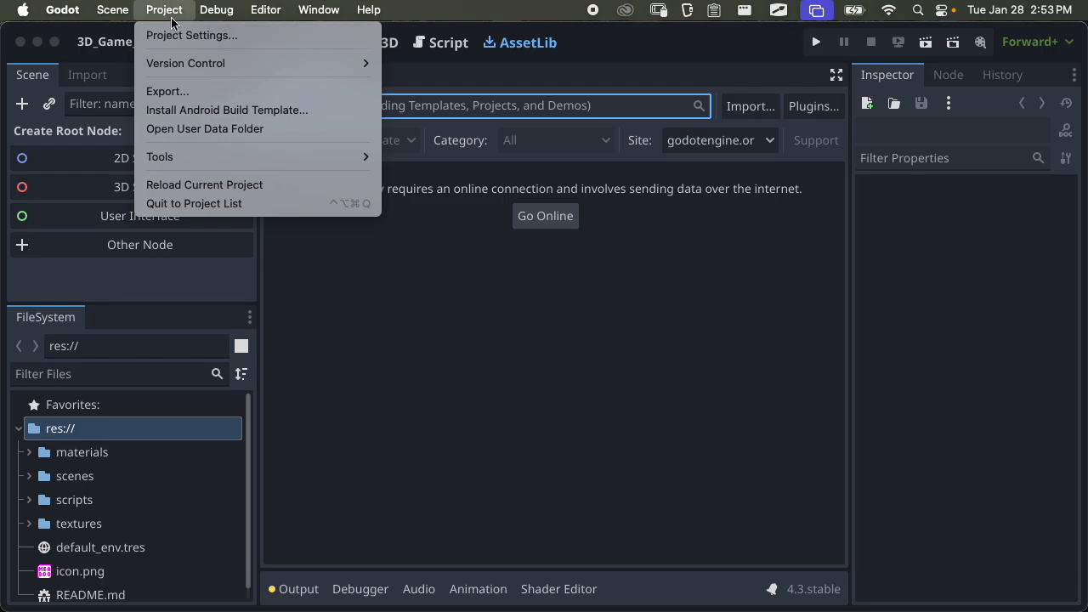
{"action": "mouse_move", "coordinate": [68, 19]}
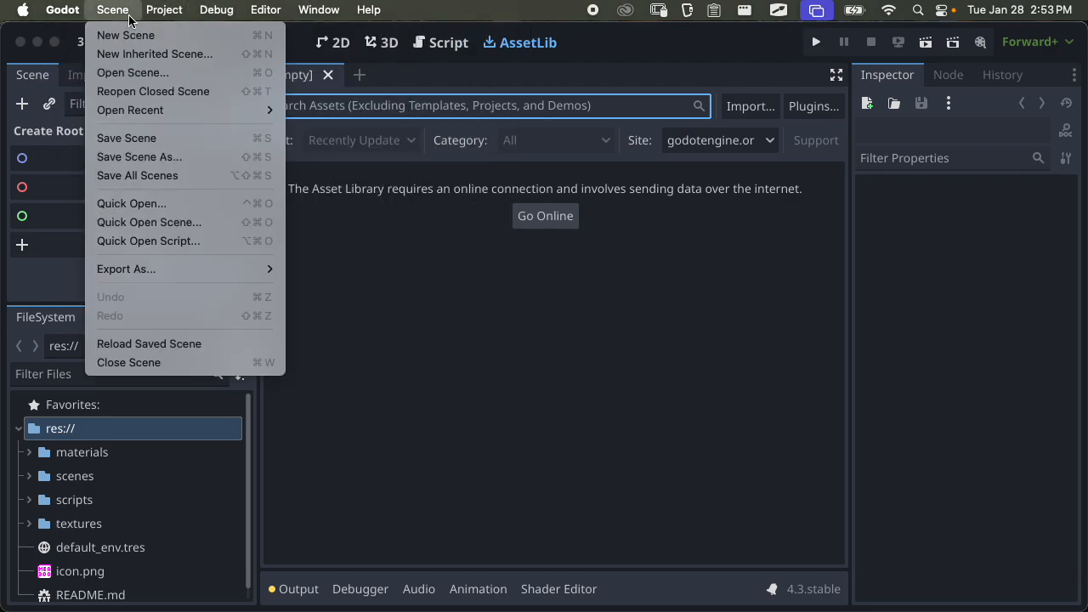
{"action": "left_click", "coordinate": [175, 9]}
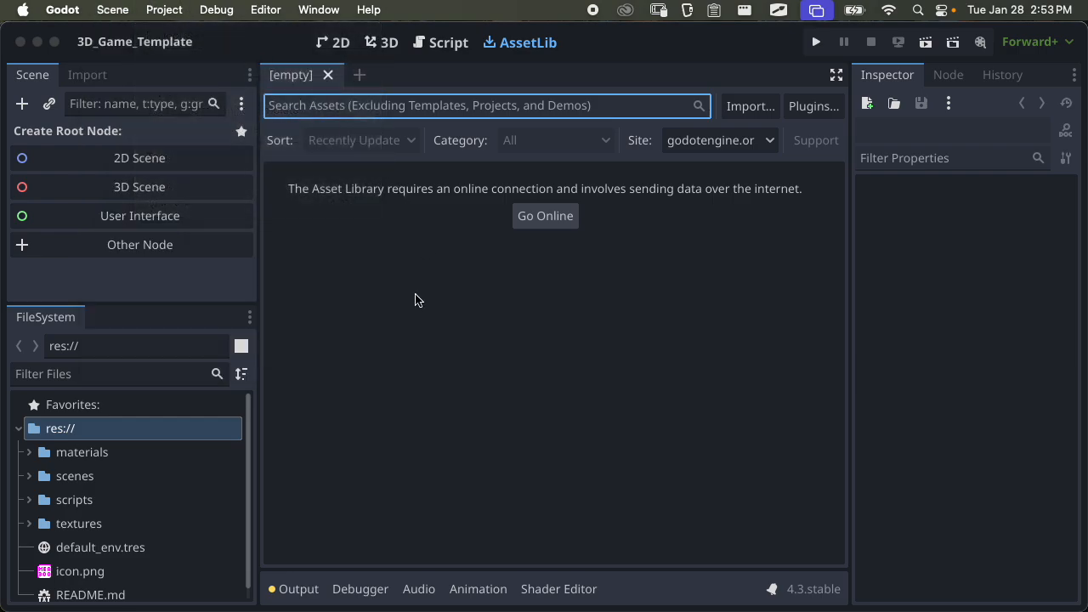
Return to the 3D workspace and view the Animation, Debugger and Shader Editor panels, closing each one again
{"action": "left_click", "coordinate": [388, 49]}
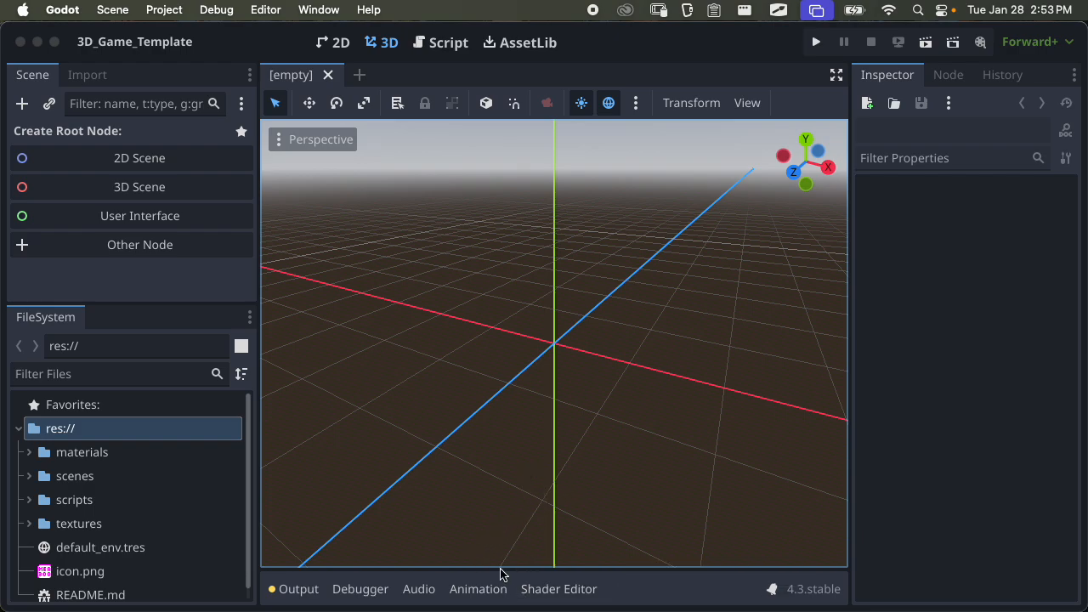
{"action": "left_click", "coordinate": [480, 594]}
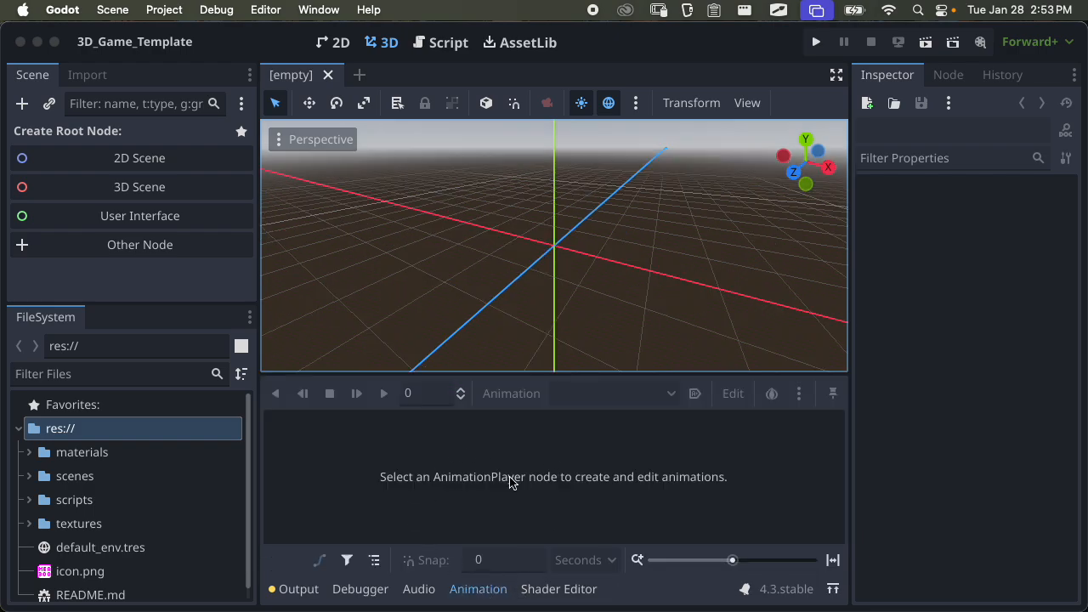
{"action": "left_click", "coordinate": [483, 589]}
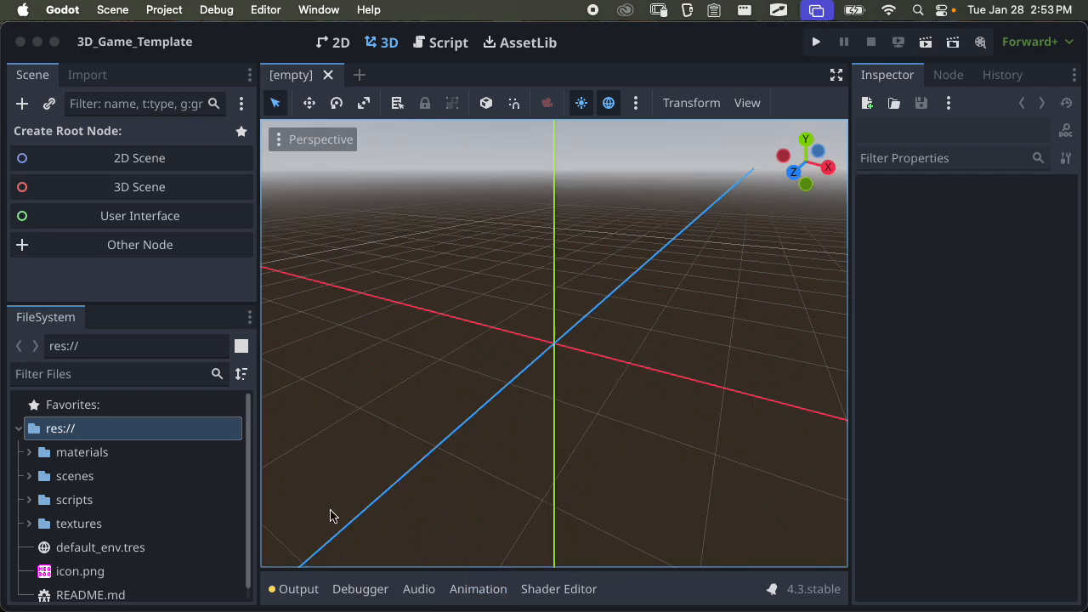
{"action": "left_click", "coordinate": [350, 589]}
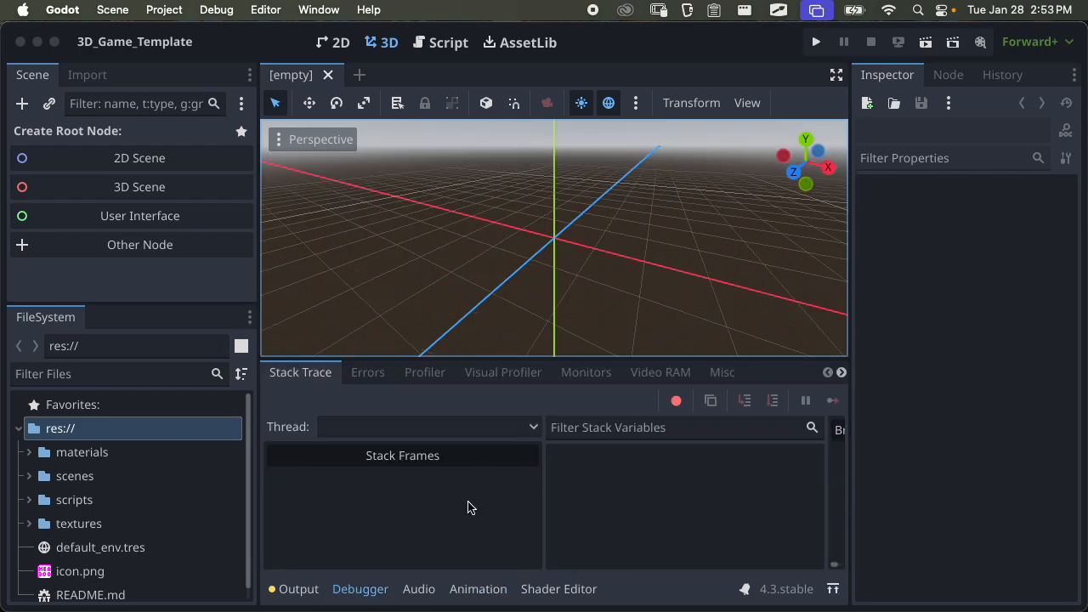
{"action": "left_click", "coordinate": [365, 593]}
{"action": "left_click", "coordinate": [369, 594]}
{"action": "left_click", "coordinate": [368, 592]}
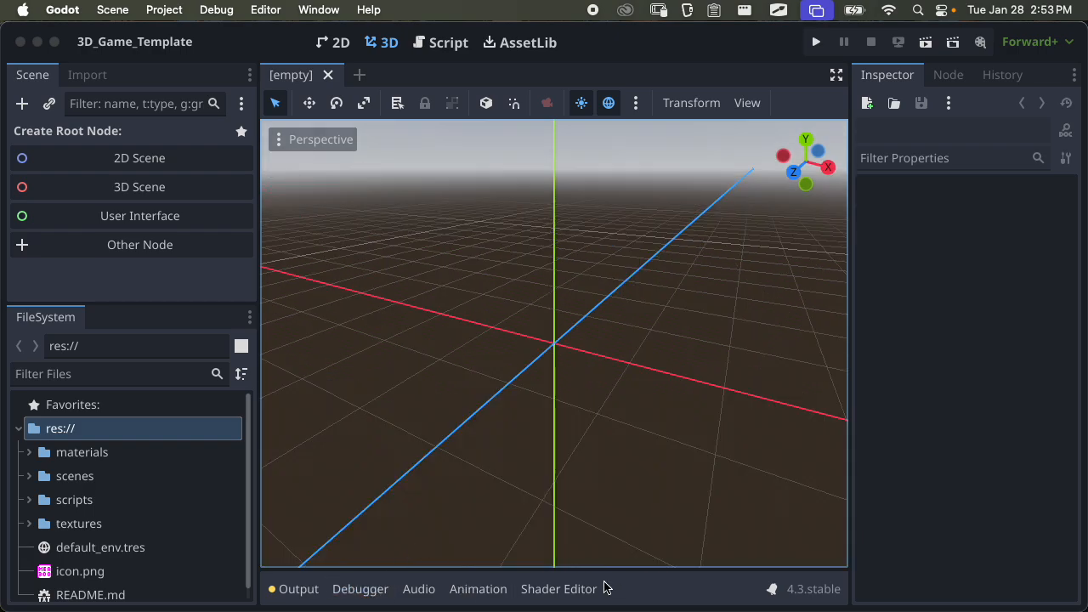
{"action": "left_click", "coordinate": [557, 593]}
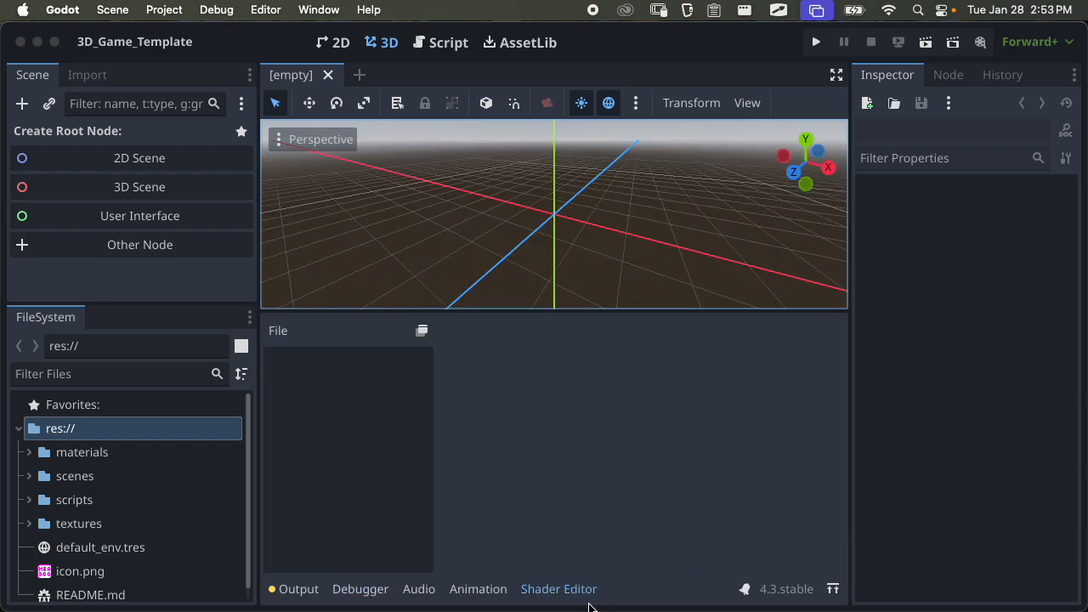
{"action": "left_click", "coordinate": [589, 593]}
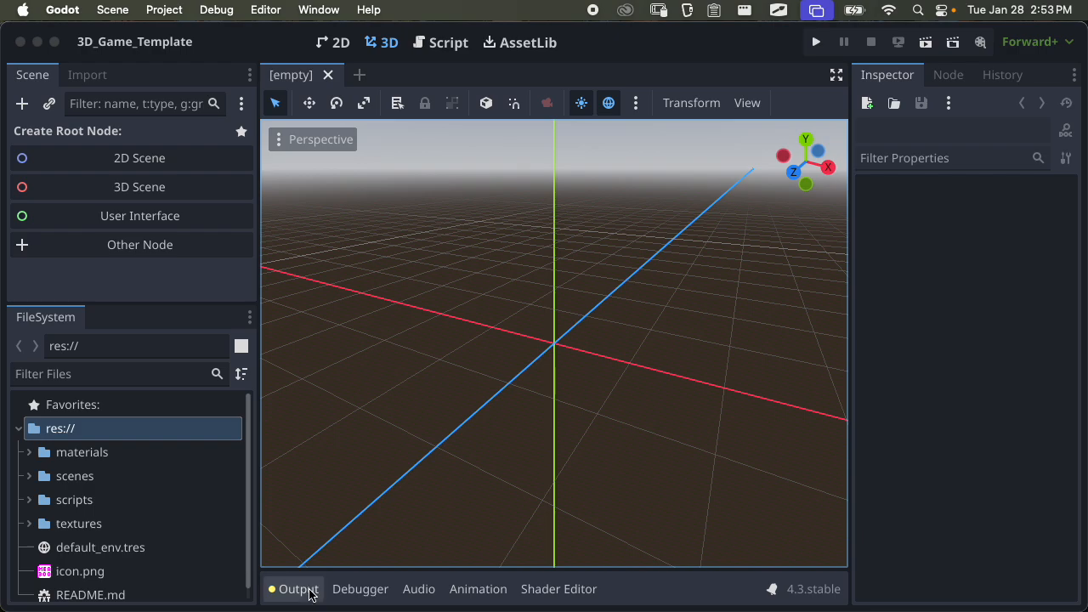
{"action": "left_click", "coordinate": [440, 589]}
{"action": "left_click", "coordinate": [442, 590]}
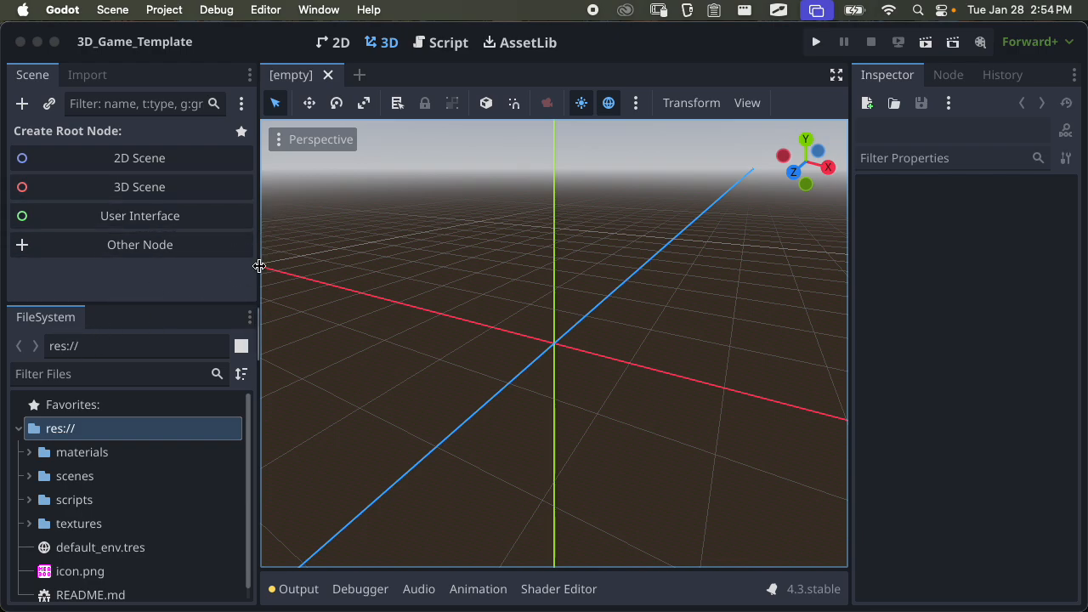
Widen the Scene and FileSystem docks and extend the FileSystem dock upward to show all project files
{"action": "left_click_drag", "start_coordinate": [260, 267], "coordinate": [308, 263]}
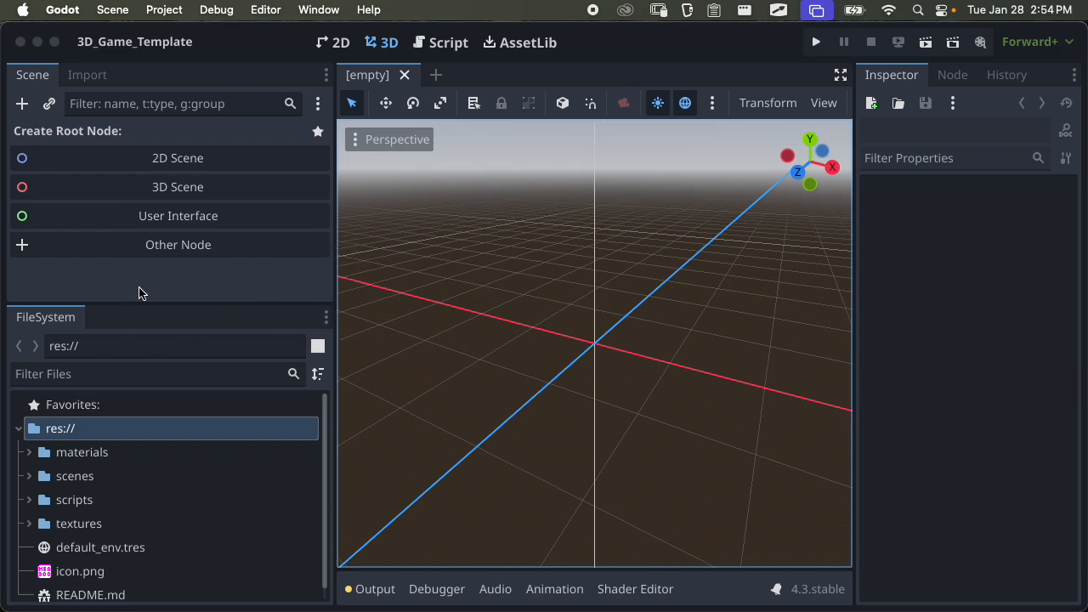
{"action": "left_click_drag", "start_coordinate": [145, 303], "coordinate": [145, 241]}
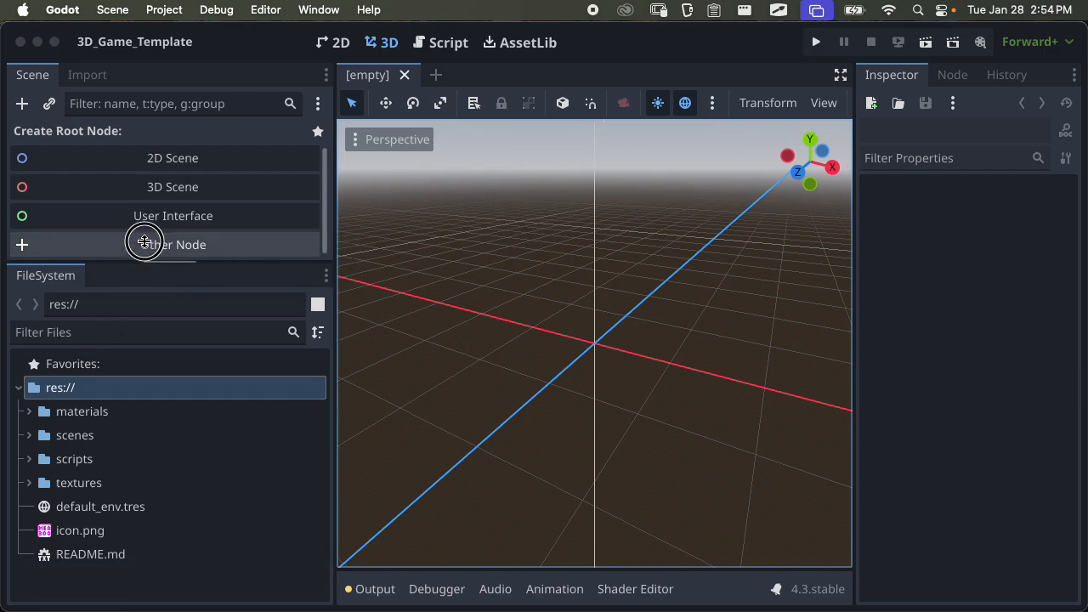
Show the res:// project folder in Finder and view the contents of its scenes and scripts folders
{"action": "right_click", "coordinate": [86, 392]}
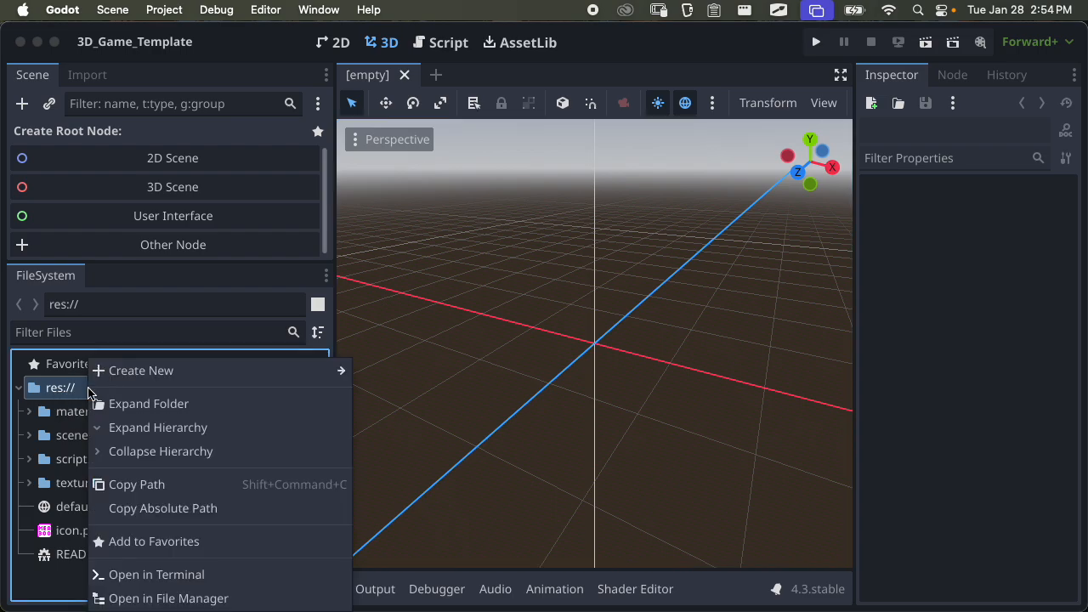
{"action": "left_click", "coordinate": [163, 598]}
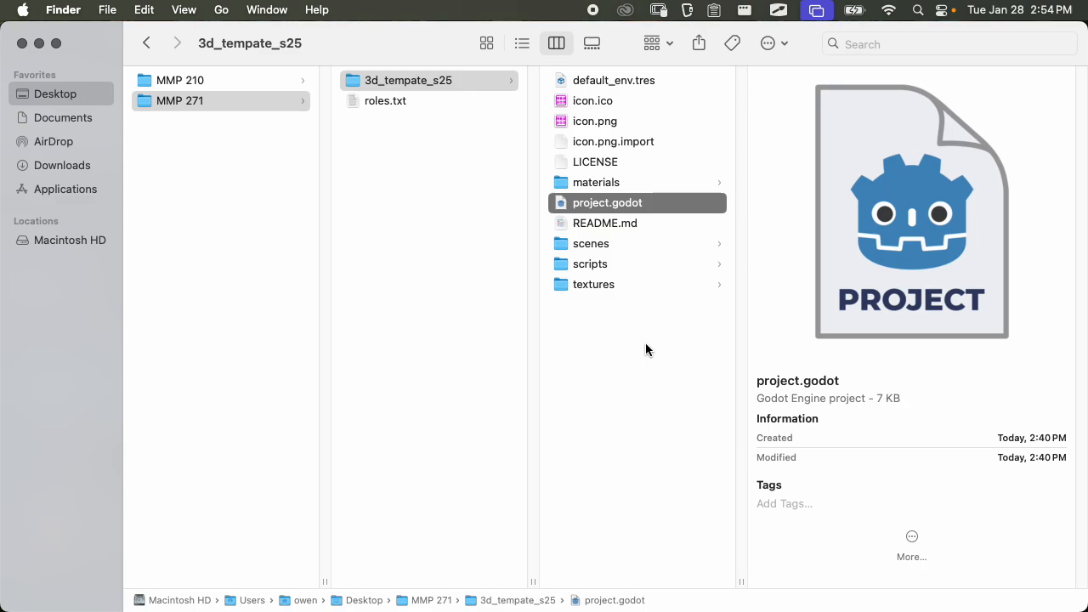
{"action": "left_click", "coordinate": [615, 248]}
{"action": "left_click", "coordinate": [661, 258]}
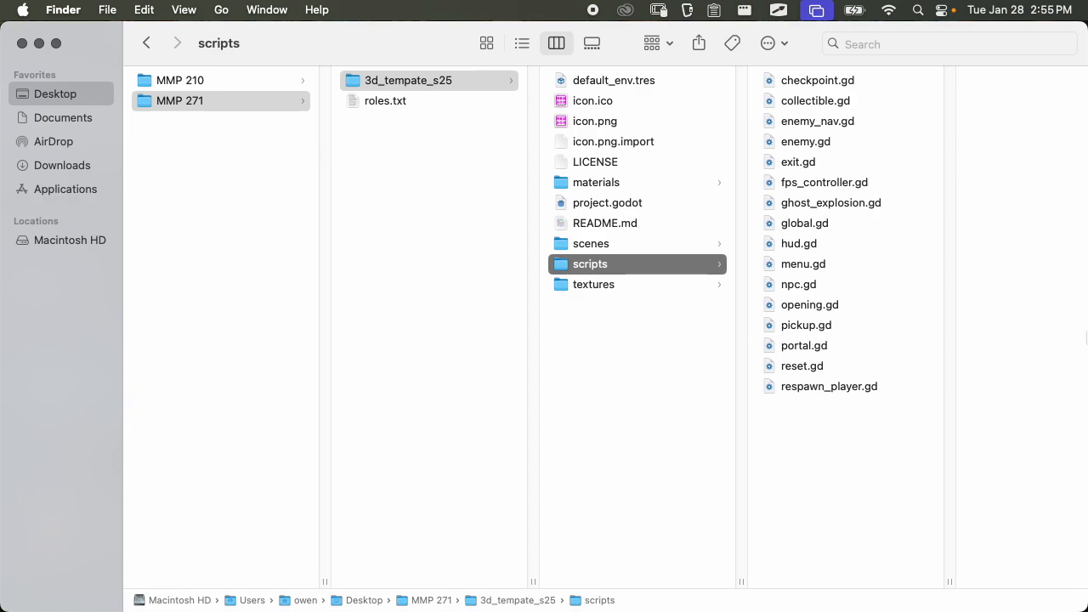
{"action": "mouse_move", "coordinate": [1076, 291]}
Check the file size of the 3d_tempate_s25 folder in its Info window, then close that window
{"action": "left_click", "coordinate": [425, 96]}
{"action": "left_click", "coordinate": [430, 83]}
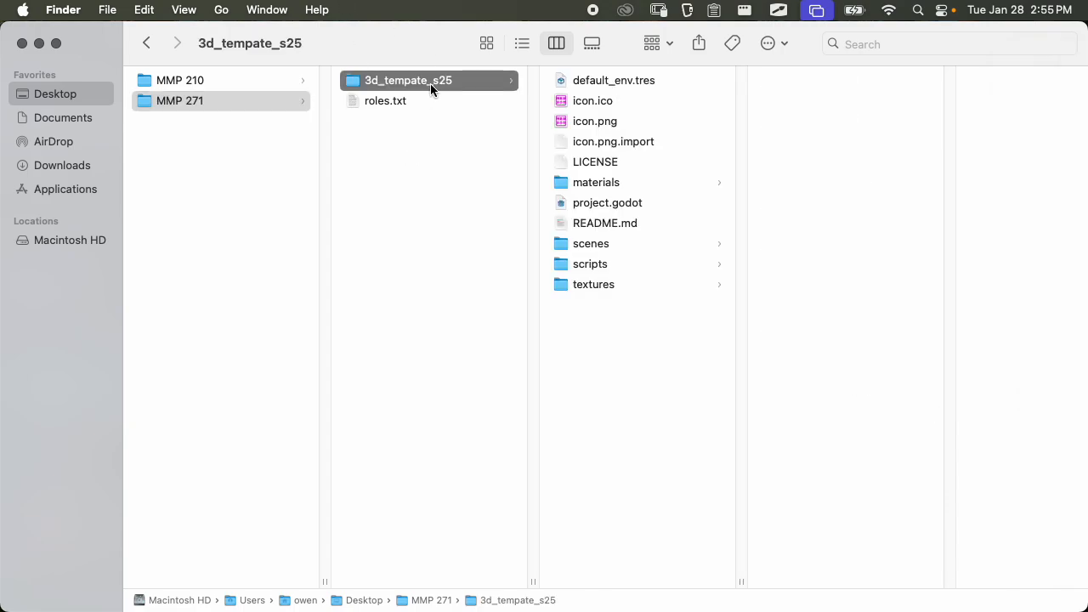
{"action": "key", "text": "Right"}
{"action": "key", "text": "Down"}
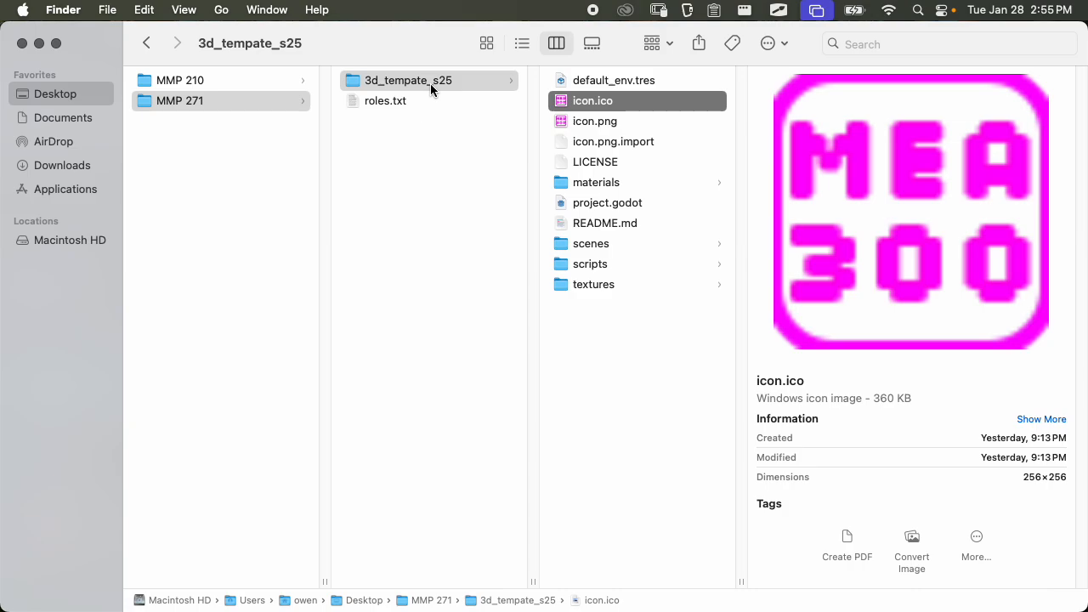
{"action": "key", "text": "Left"}
{"action": "key", "text": "super+i"}
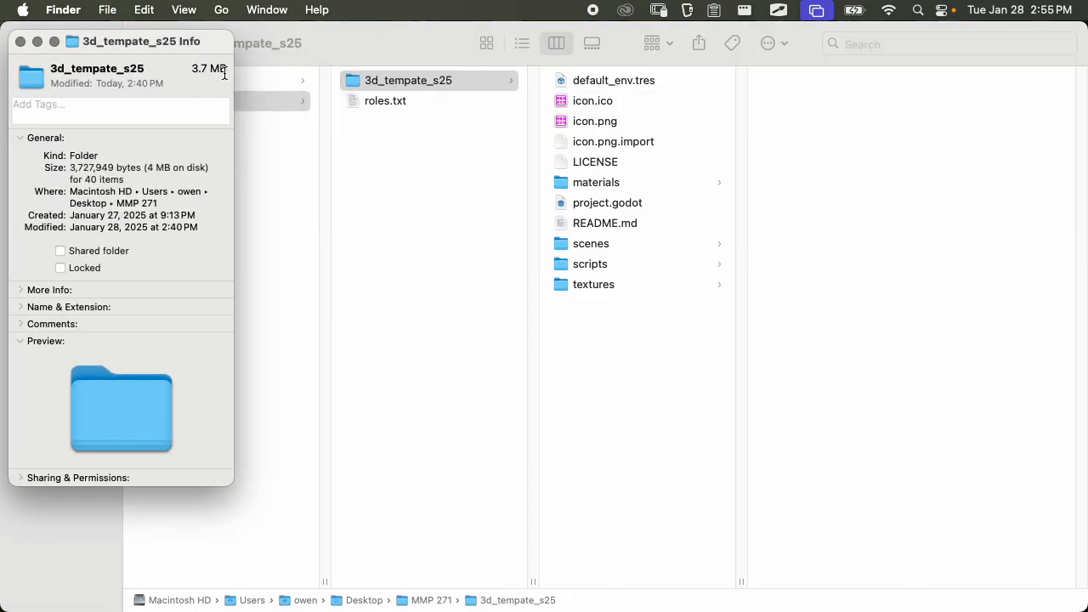
{"action": "key", "text": "super+w"}
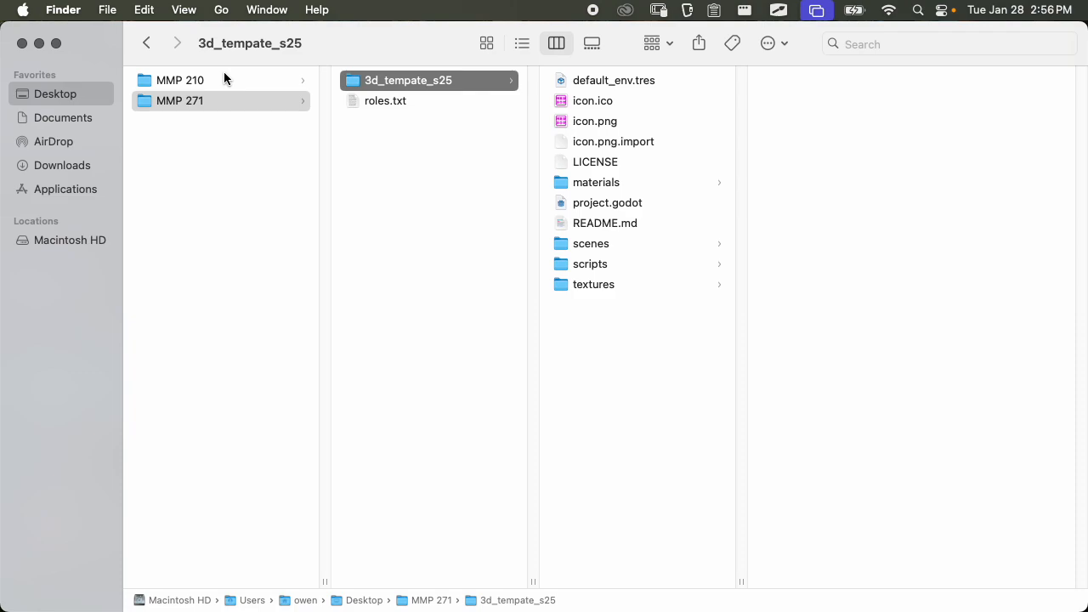
Switch back to Godot and narrow the Scene and FileSystem docks to give the 3D viewport more width
{"action": "mouse_move", "coordinate": [1048, 99]}
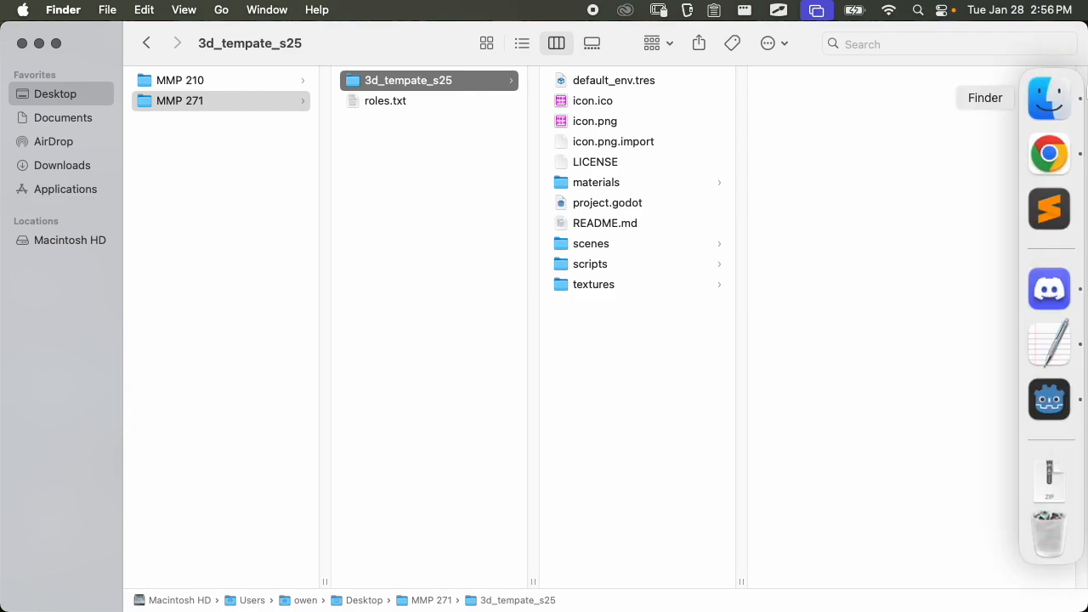
{"action": "left_click", "coordinate": [1048, 398]}
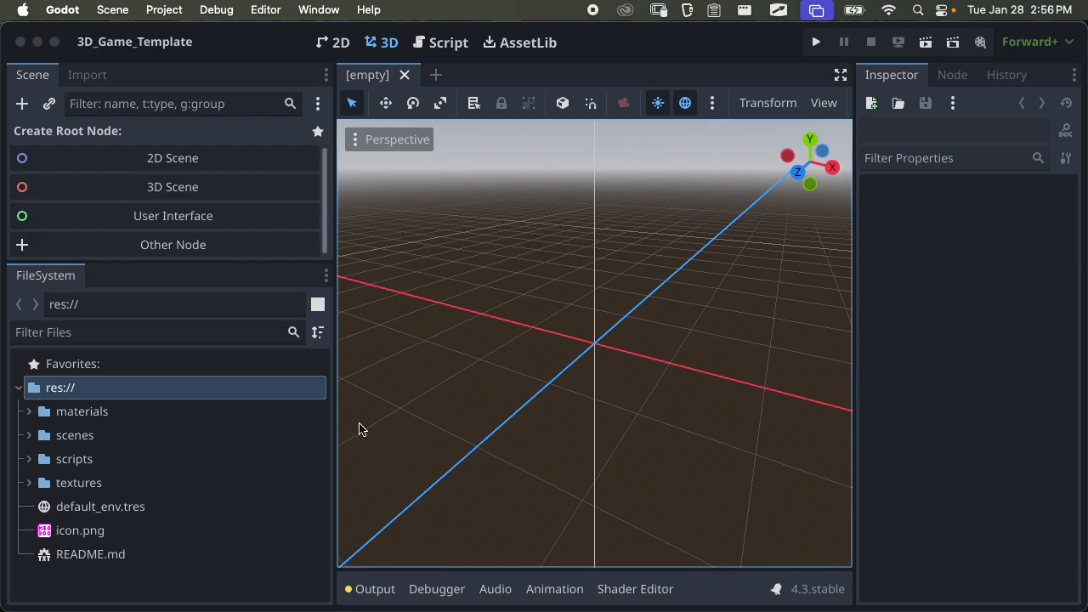
{"action": "left_click_drag", "start_coordinate": [337, 386], "coordinate": [260, 393]}
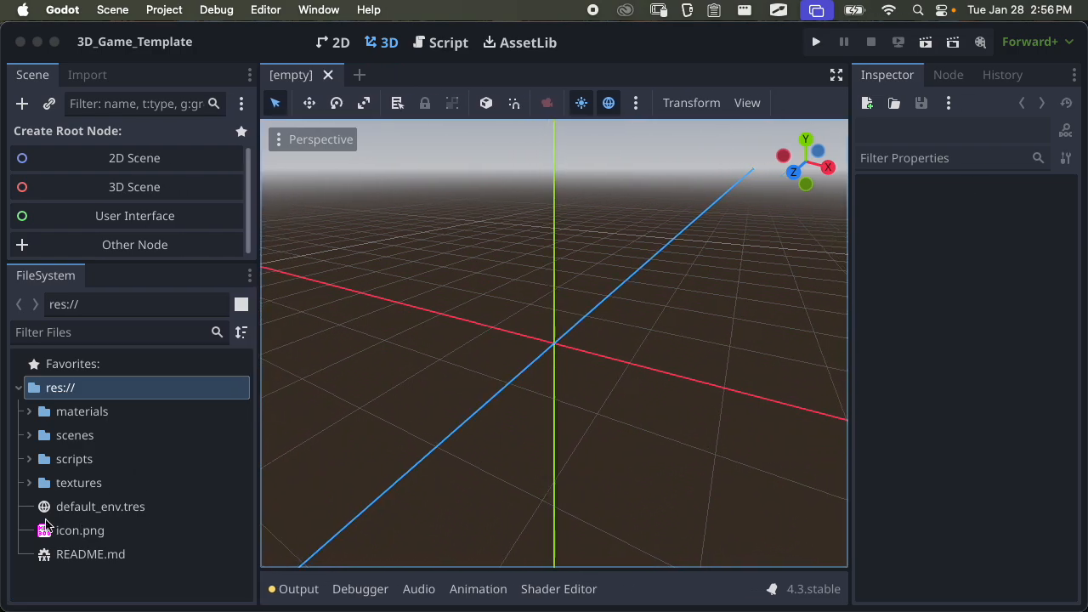
Look through the materials folder and the scenes/components folder, including player.tscn, collapsing each folder again
{"action": "left_click", "coordinate": [83, 412]}
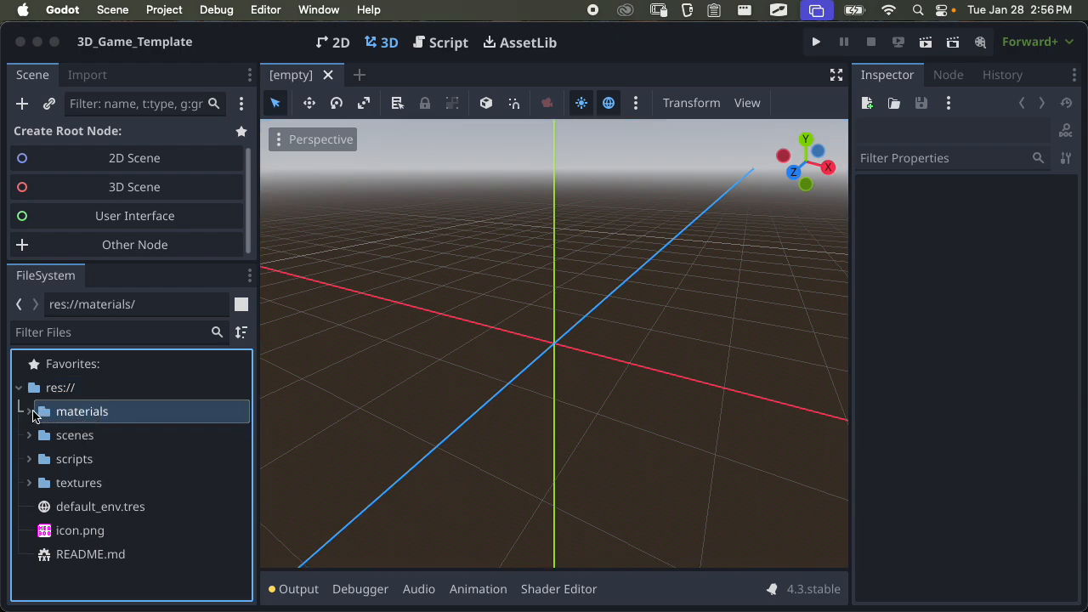
{"action": "left_click", "coordinate": [29, 411]}
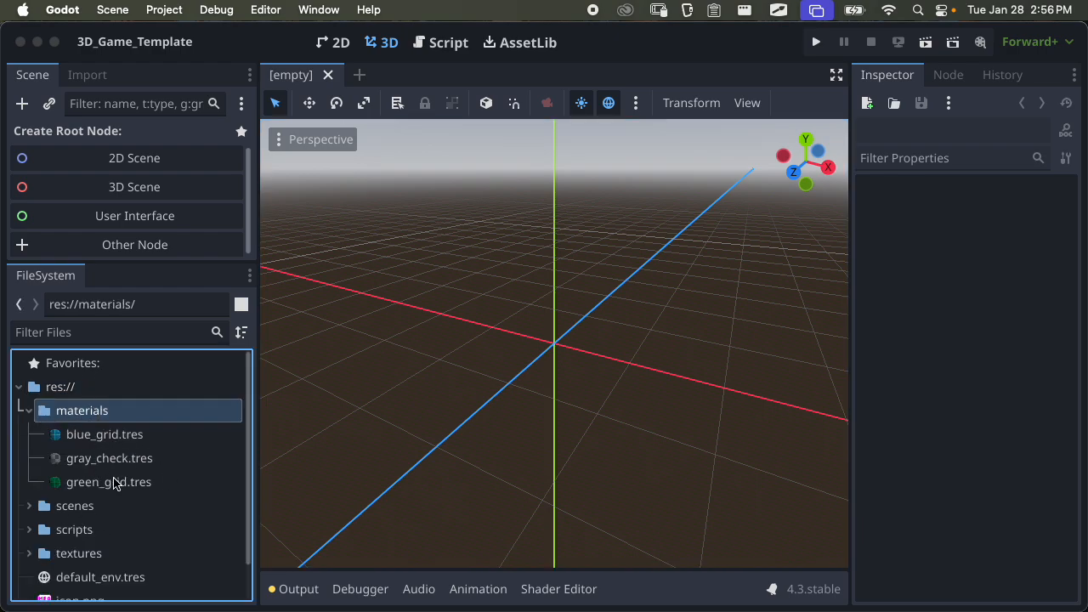
{"action": "left_click", "coordinate": [28, 411]}
{"action": "left_click", "coordinate": [28, 435]}
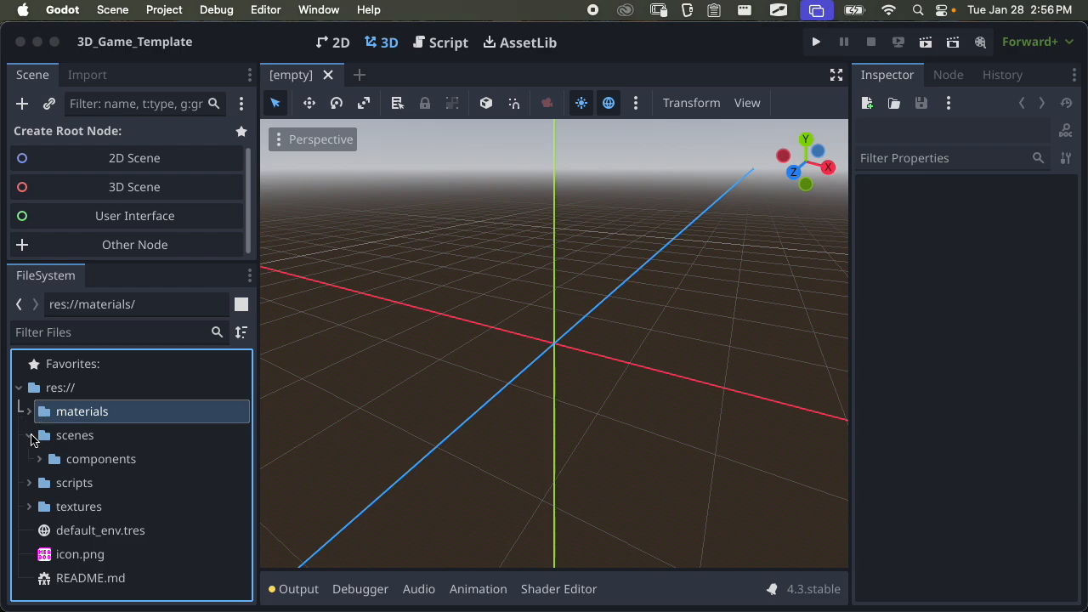
{"action": "left_click", "coordinate": [39, 460]}
{"action": "left_click", "coordinate": [123, 483]}
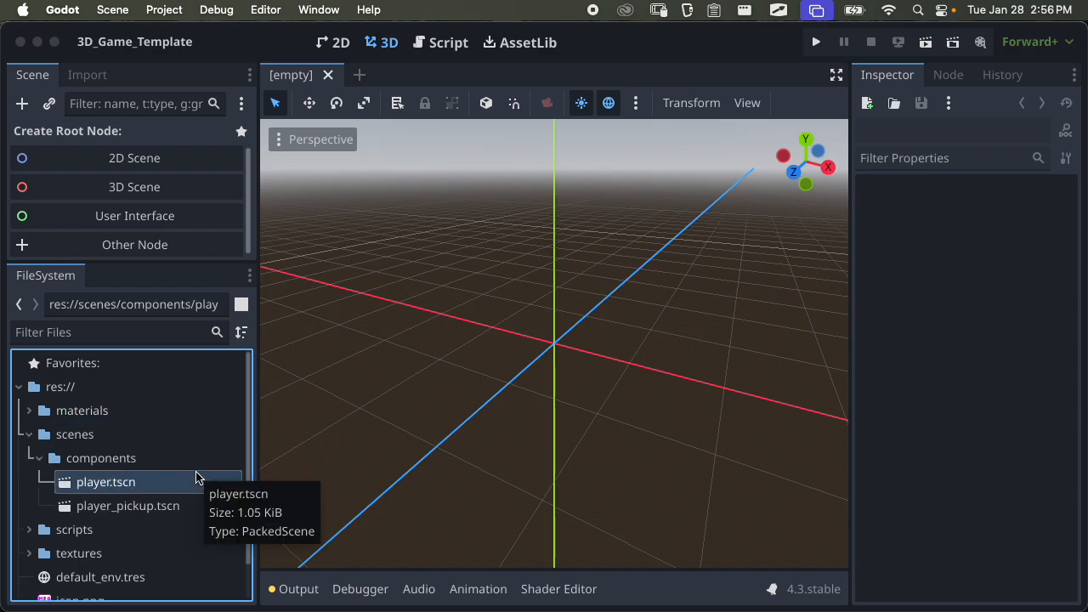
{"action": "left_click", "coordinate": [29, 434]}
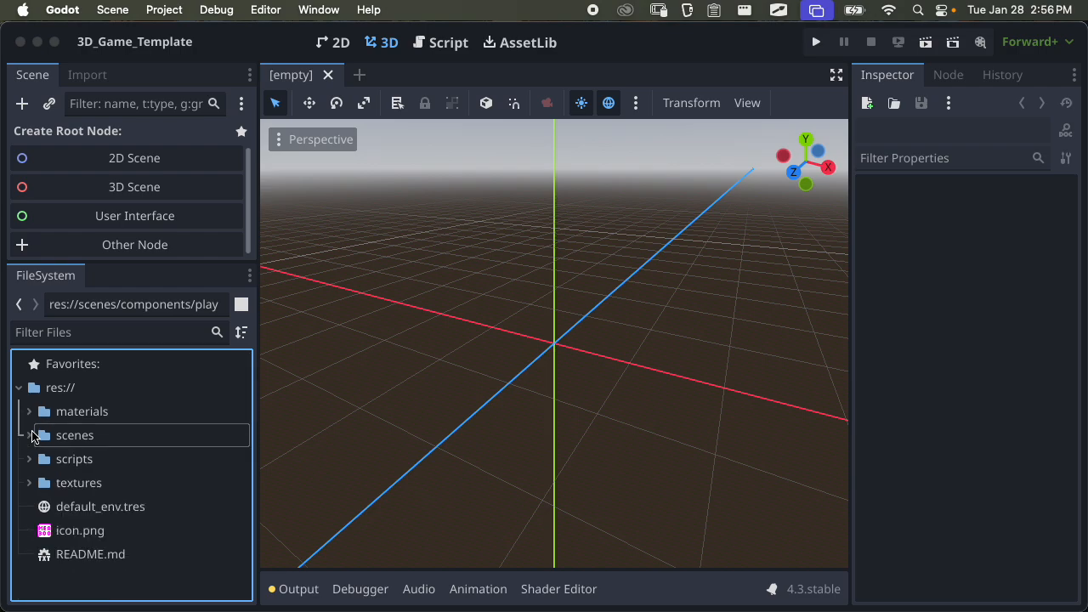
Look through the script files and the textures, checking the details of grid_0.png, and collapse both folders again
{"action": "left_click", "coordinate": [29, 458]}
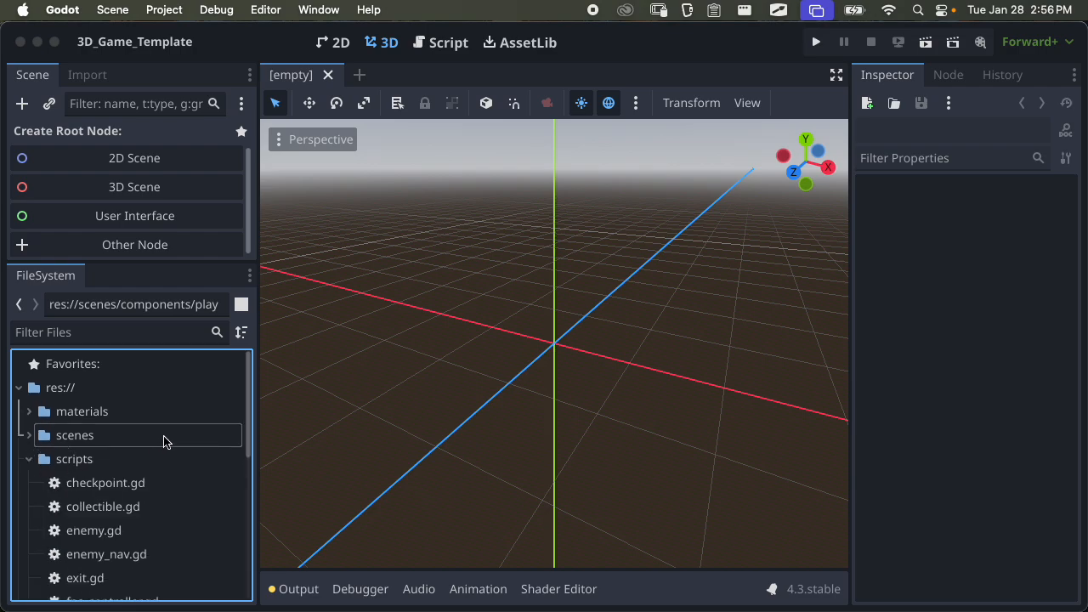
{"action": "scroll", "coordinate": [170, 440], "scroll_direction": "down", "scroll_amount": 3}
{"action": "scroll", "coordinate": [181, 435], "scroll_direction": "down", "scroll_amount": 5}
{"action": "scroll", "coordinate": [187, 433], "scroll_direction": "up", "scroll_amount": 5}
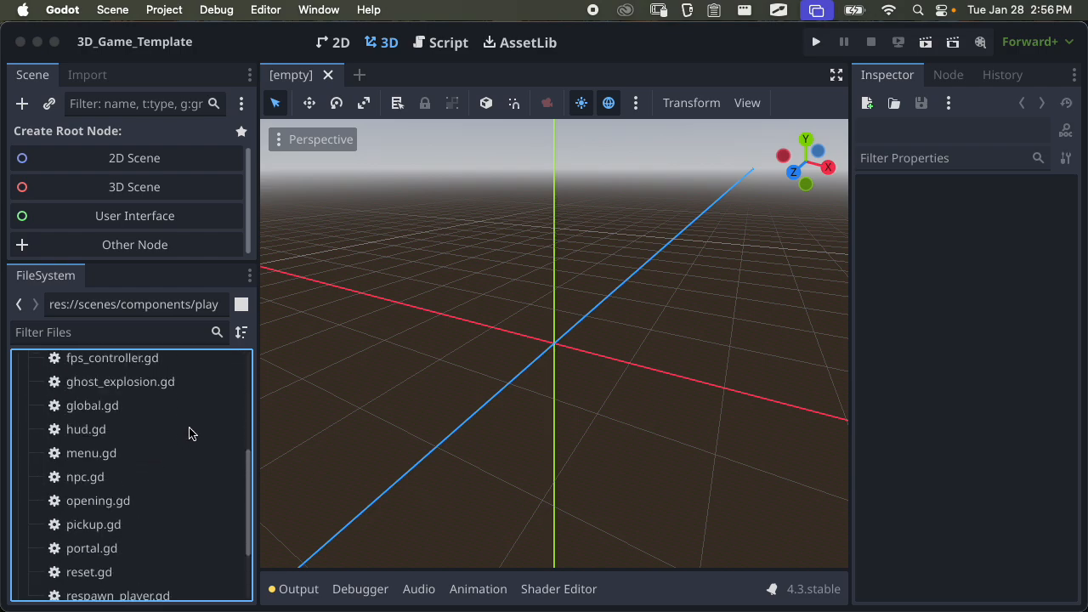
{"action": "scroll", "coordinate": [189, 433], "scroll_direction": "up", "scroll_amount": 3}
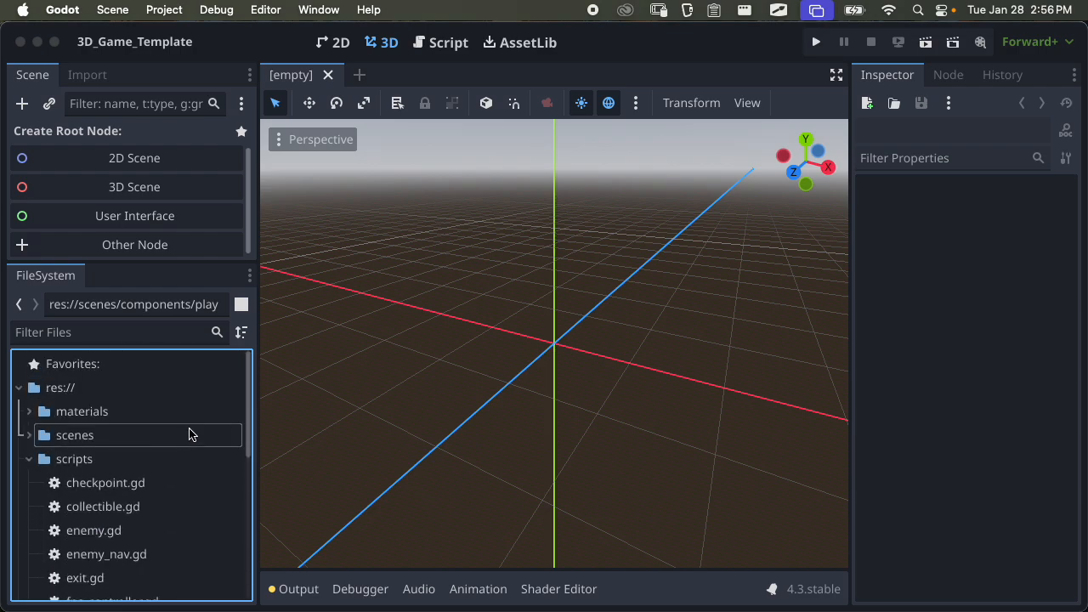
{"action": "left_click", "coordinate": [29, 459]}
{"action": "left_click", "coordinate": [30, 483]}
{"action": "scroll", "coordinate": [145, 478], "scroll_direction": "down", "scroll_amount": 1}
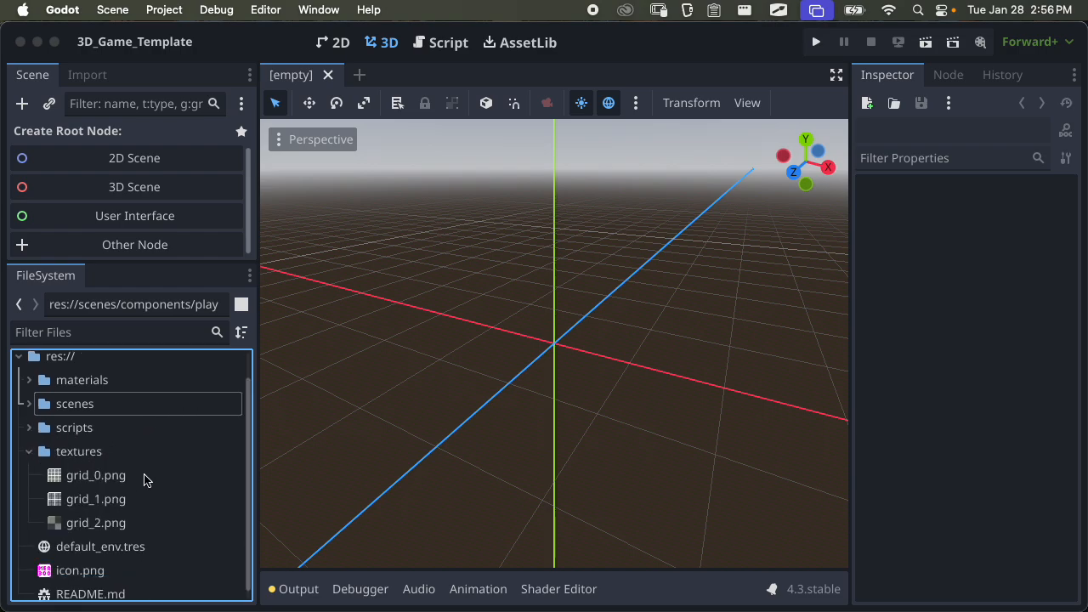
{"action": "mouse_move", "coordinate": [151, 481]}
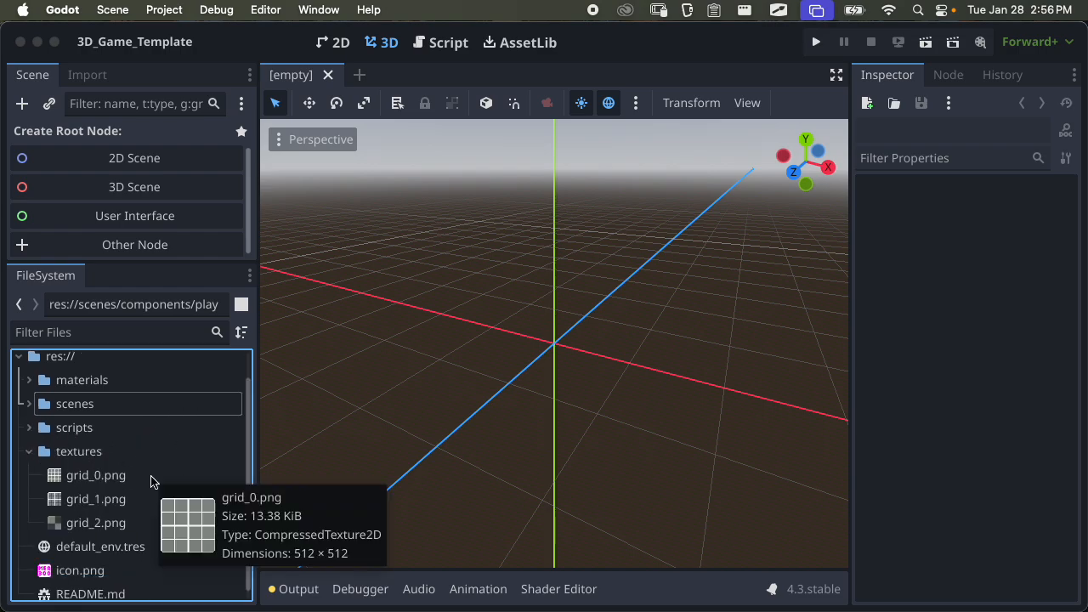
{"action": "left_click", "coordinate": [30, 451]}
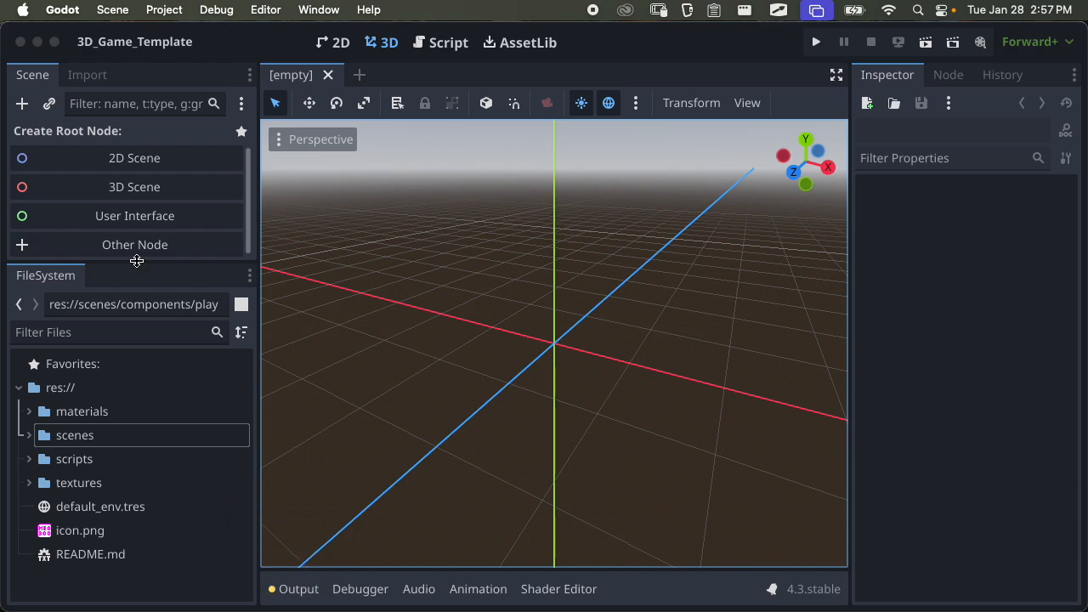
Make the Scene dock taller and the FileSystem dock shorter, leaving only the first project folders in view
{"action": "left_click_drag", "start_coordinate": [135, 264], "coordinate": [138, 440]}
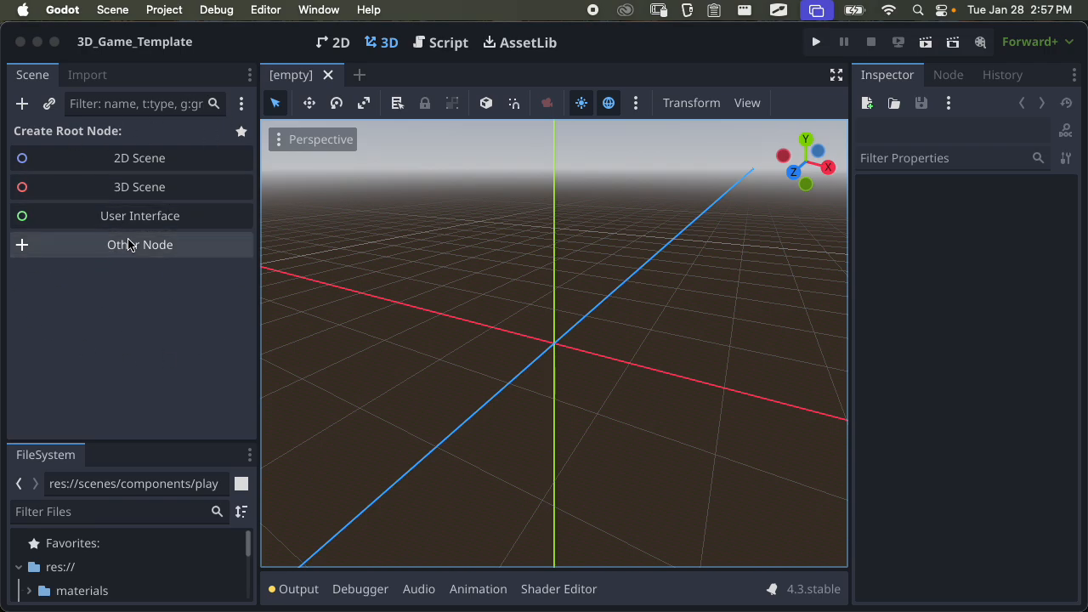
{"action": "left_click", "coordinate": [897, 76]}
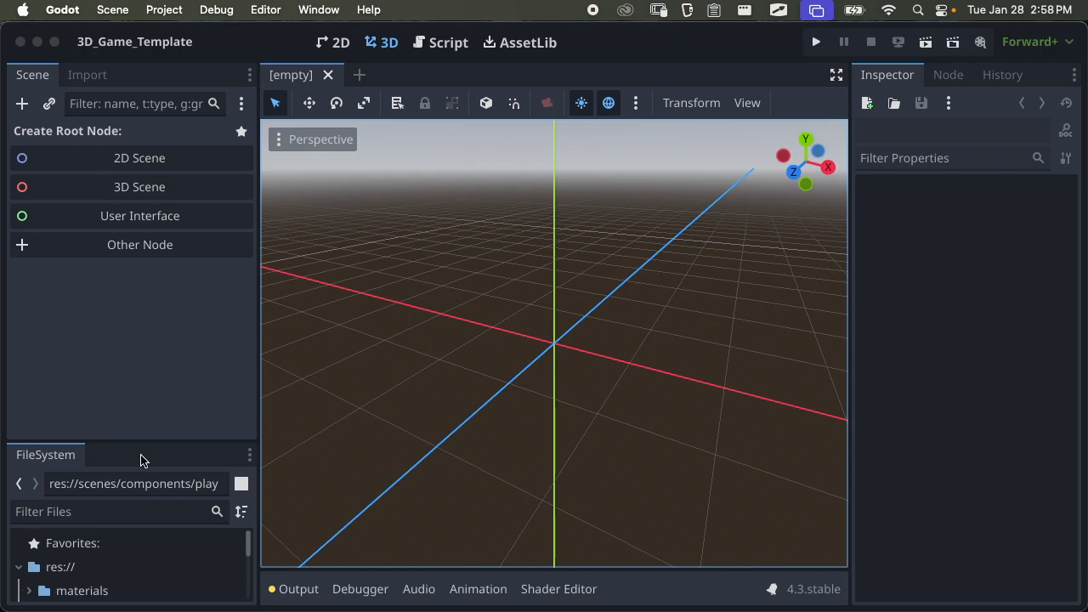
{"action": "left_click_drag", "start_coordinate": [138, 439], "coordinate": [175, 318]}
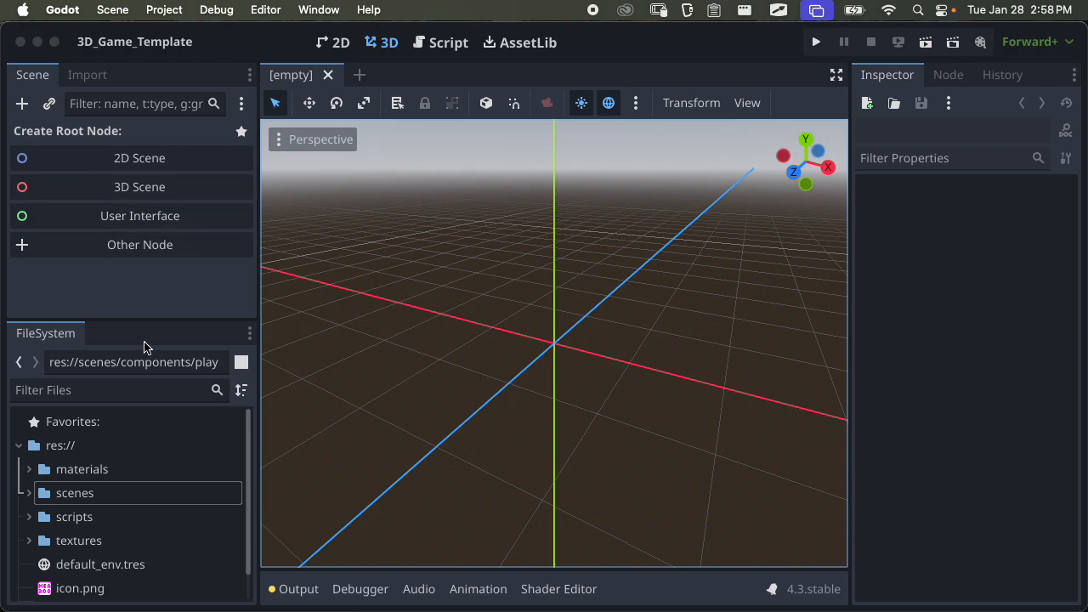
{"action": "left_click_drag", "start_coordinate": [152, 318], "coordinate": [145, 406]}
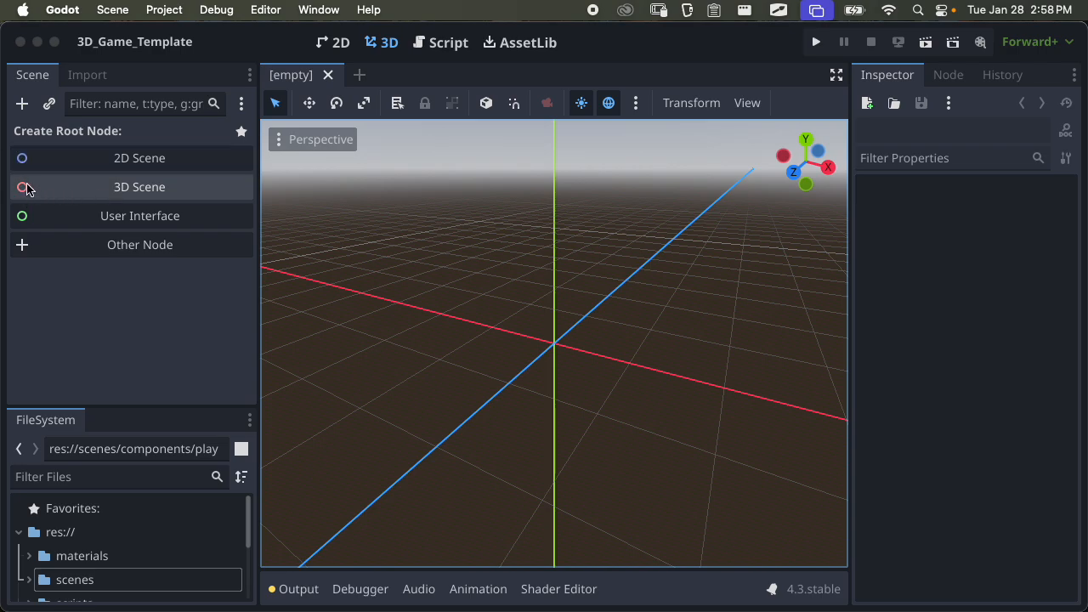
Browse the node types offered for another root node and close the dialog without creating one
{"action": "left_click", "coordinate": [80, 252]}
{"action": "scroll", "coordinate": [660, 236], "scroll_direction": "down", "scroll_amount": 8}
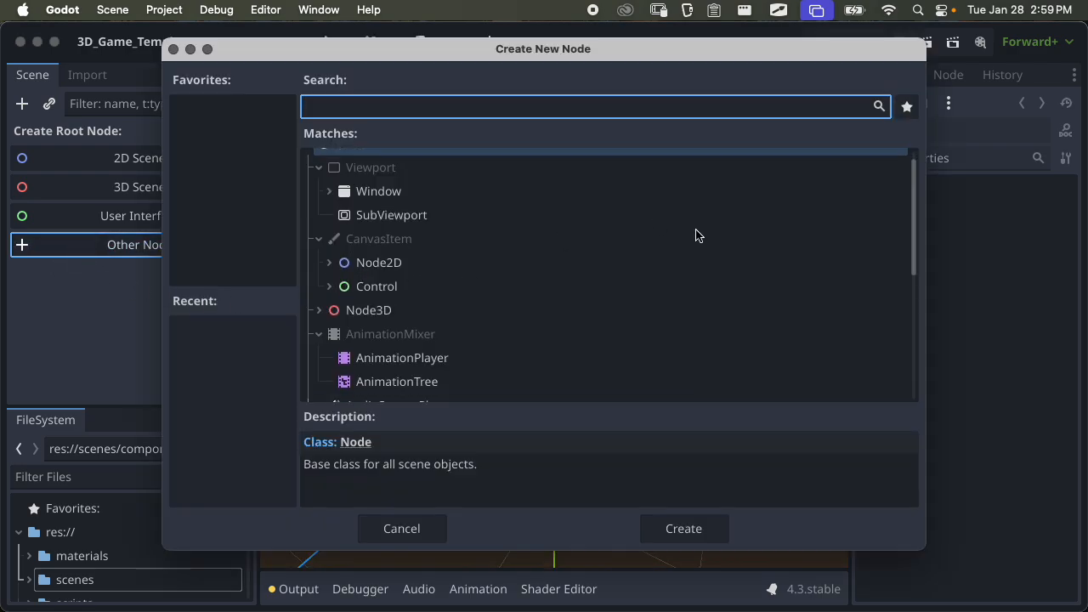
{"action": "scroll", "coordinate": [699, 235], "scroll_direction": "up", "scroll_amount": 5}
{"action": "scroll", "coordinate": [698, 235], "scroll_direction": "down", "scroll_amount": 5}
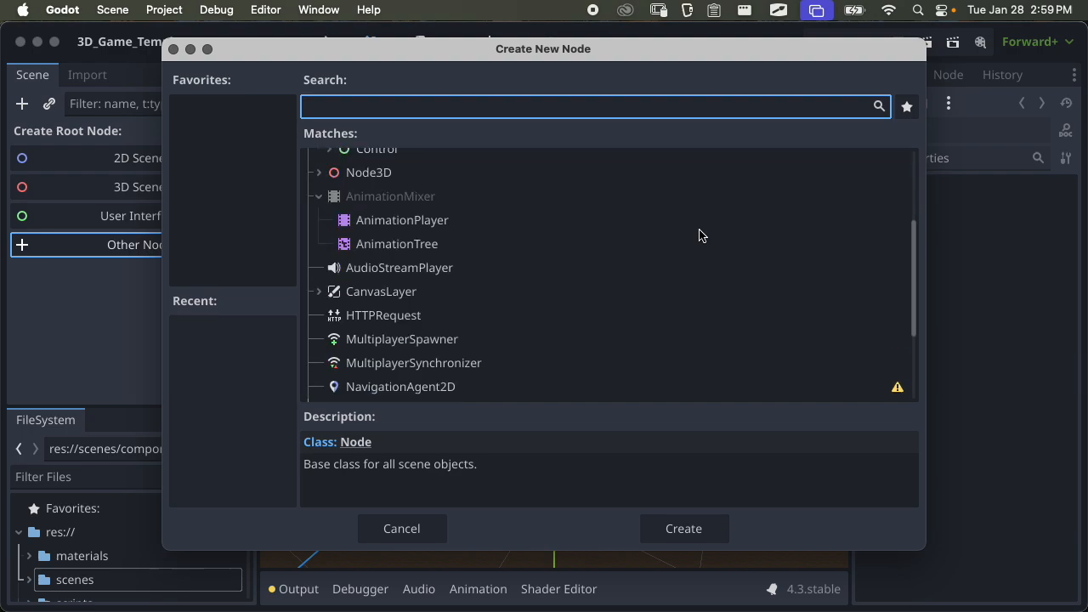
{"action": "scroll", "coordinate": [699, 236], "scroll_direction": "up", "scroll_amount": 4}
{"action": "scroll", "coordinate": [699, 235], "scroll_direction": "up", "scroll_amount": 2}
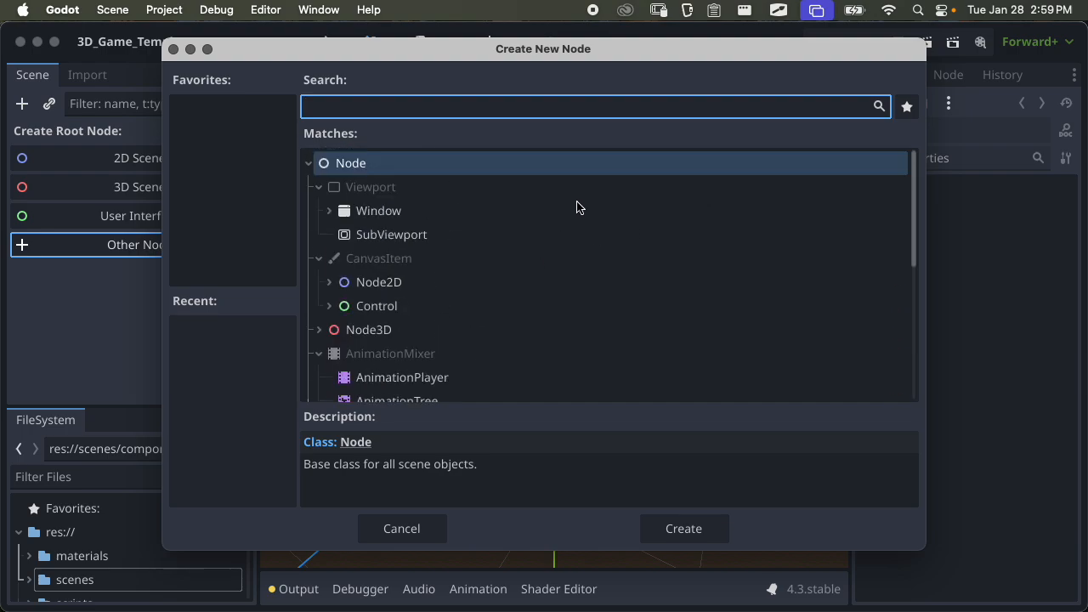
{"action": "left_click", "coordinate": [173, 49]}
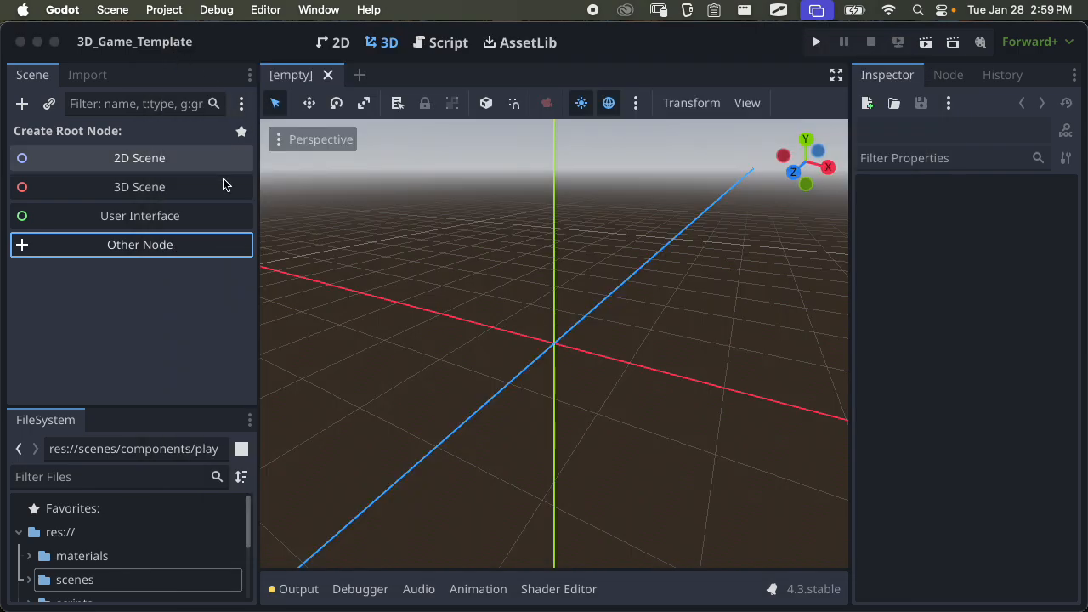
Create a 3D scene root node in the empty scene
{"action": "left_click", "coordinate": [141, 192]}
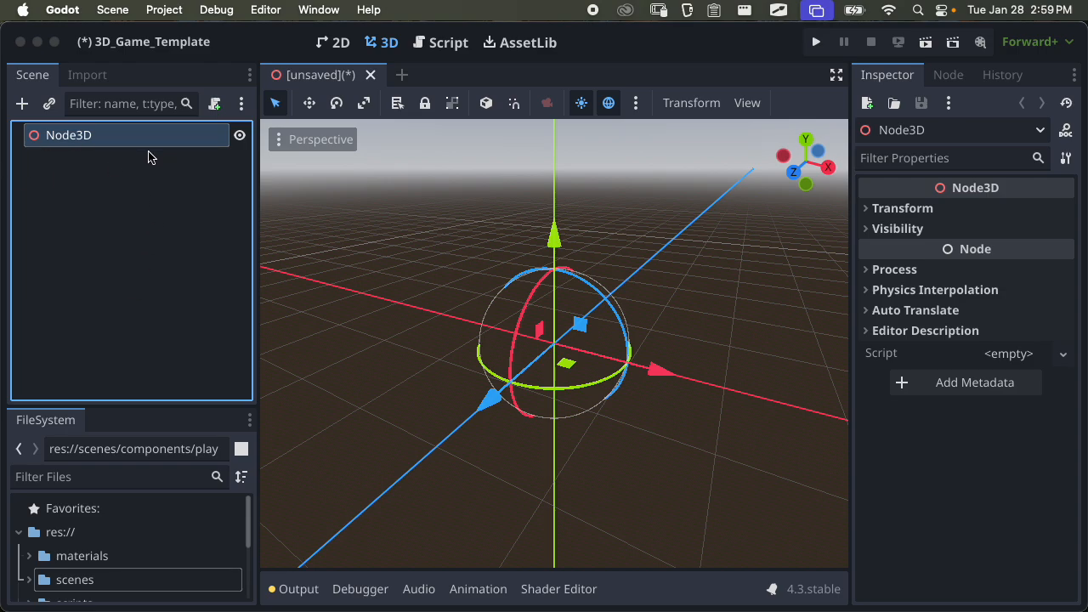
{"action": "double_click", "coordinate": [95, 143]}
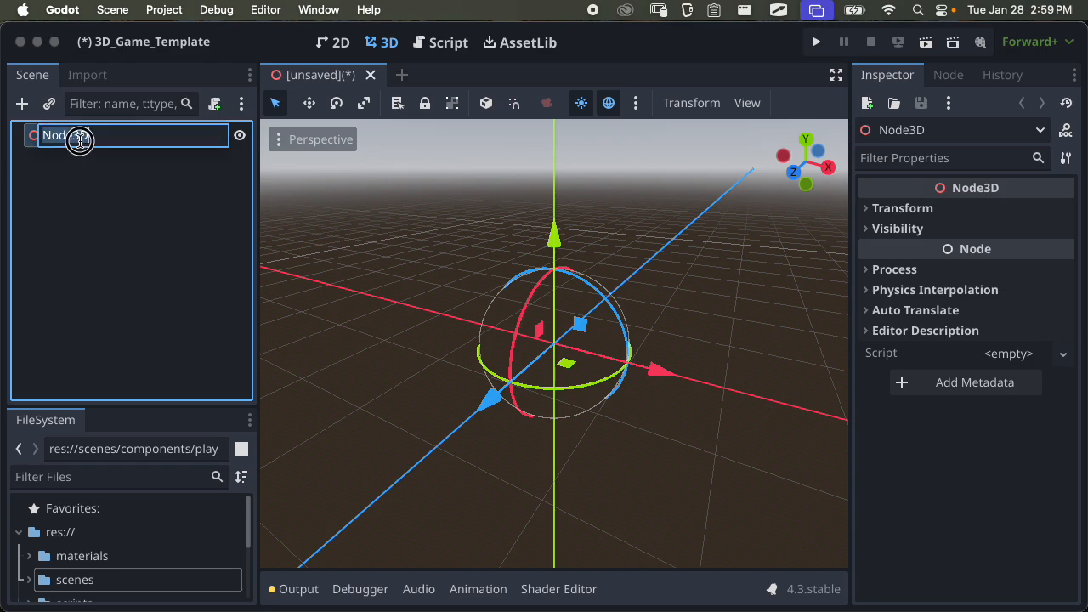
{"action": "left_click", "coordinate": [117, 193]}
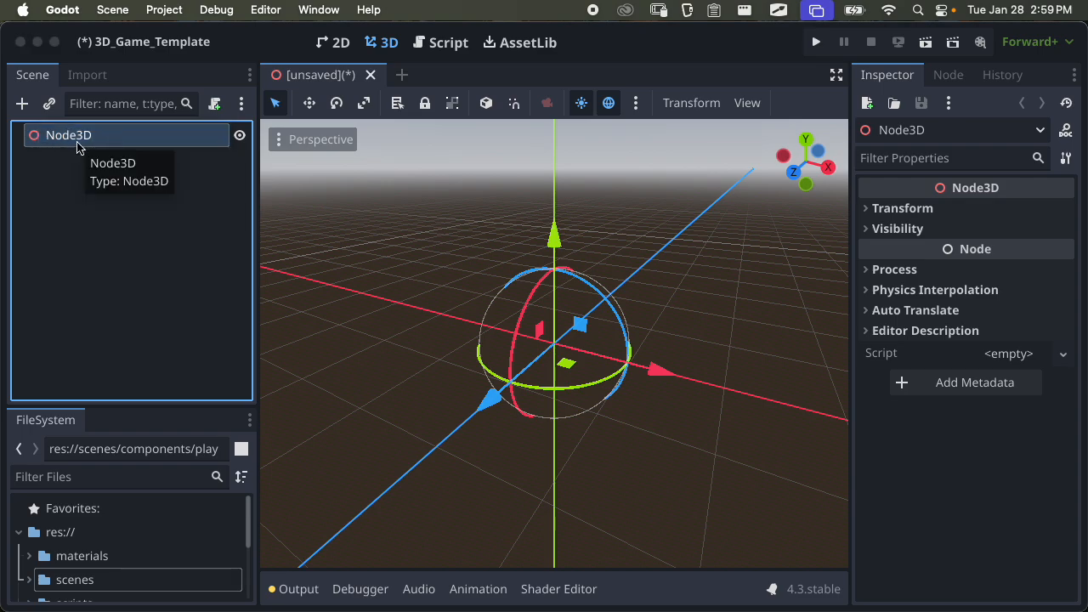
{"action": "left_click", "coordinate": [76, 196]}
{"action": "left_click", "coordinate": [76, 147]}
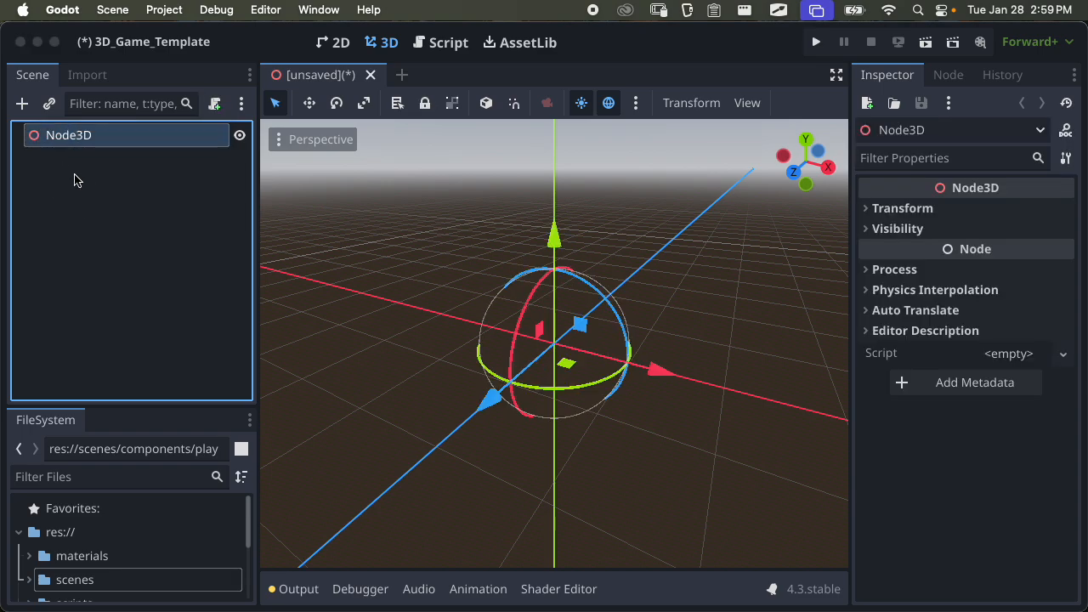
{"action": "key", "text": "Return"}
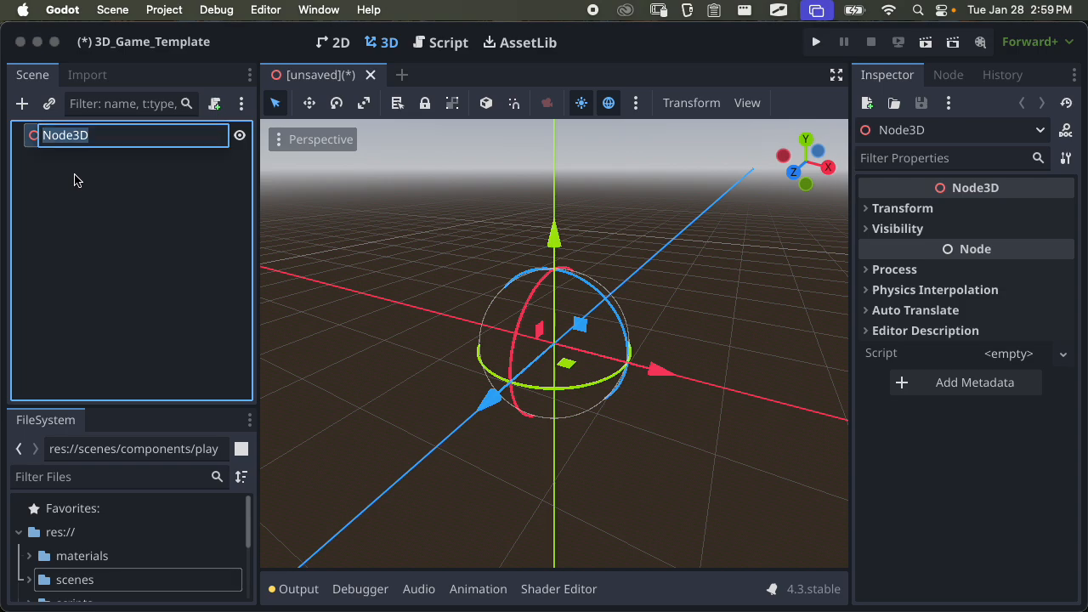
{"action": "key", "text": "Escape"}
Rename the Node3D root node as example
{"action": "right_click", "coordinate": [120, 136]}
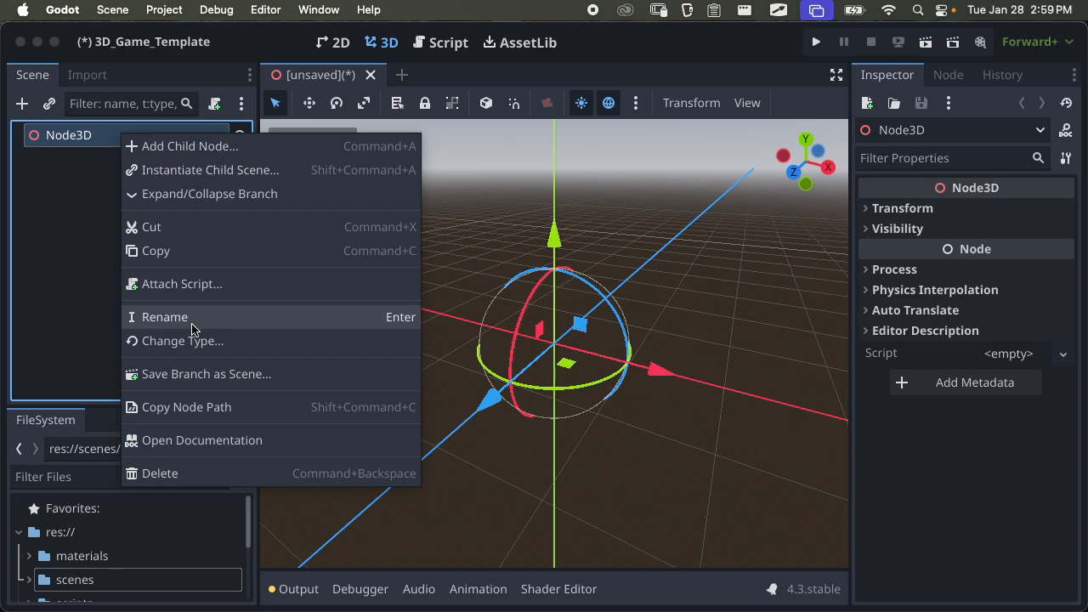
{"action": "left_click", "coordinate": [49, 222]}
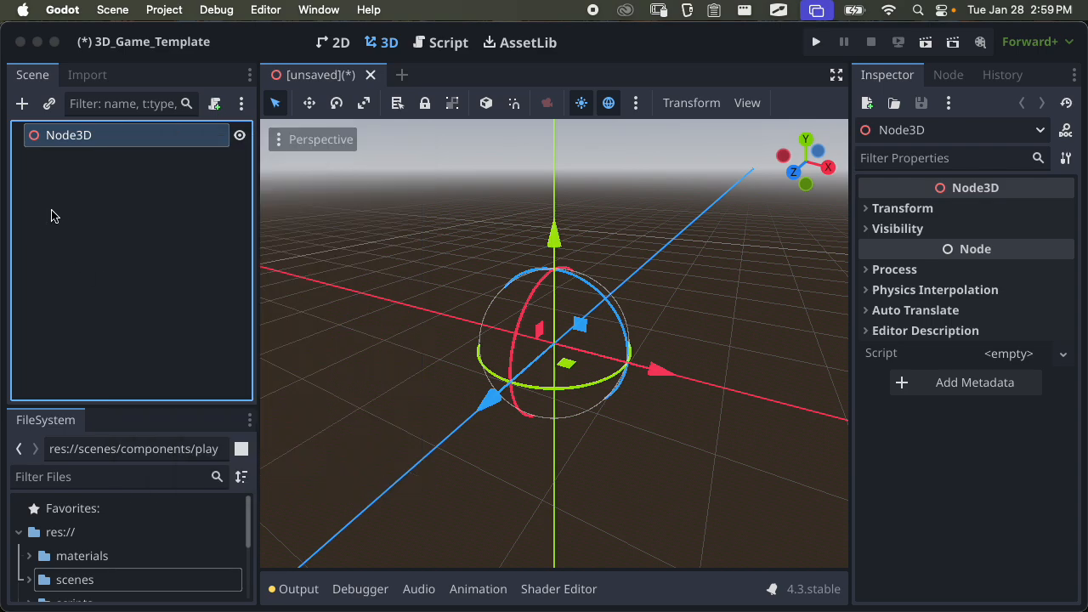
{"action": "left_click", "coordinate": [93, 142]}
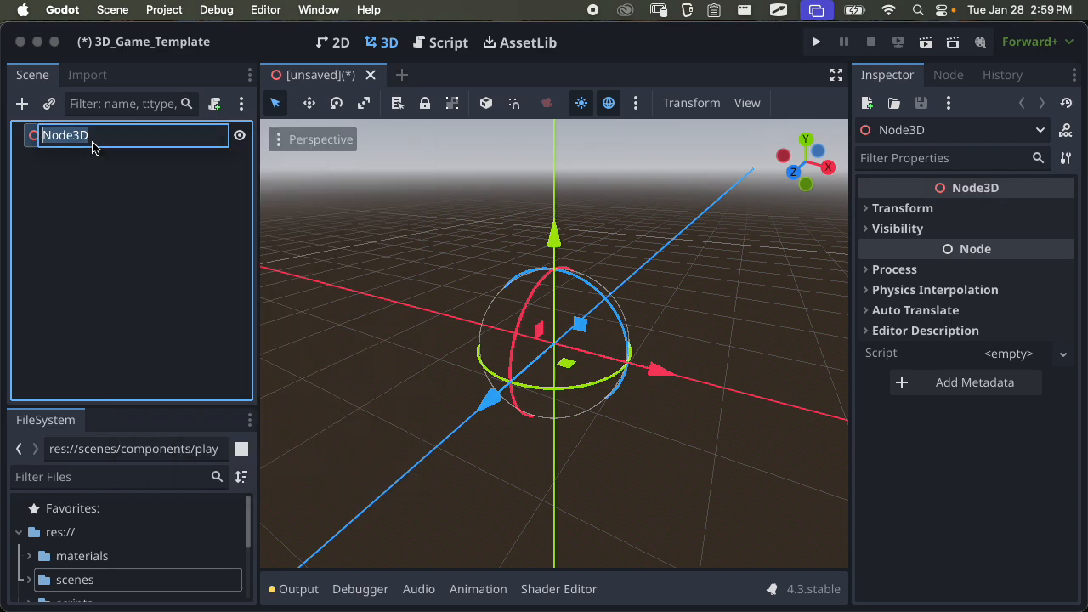
{"action": "type", "text": "example"}
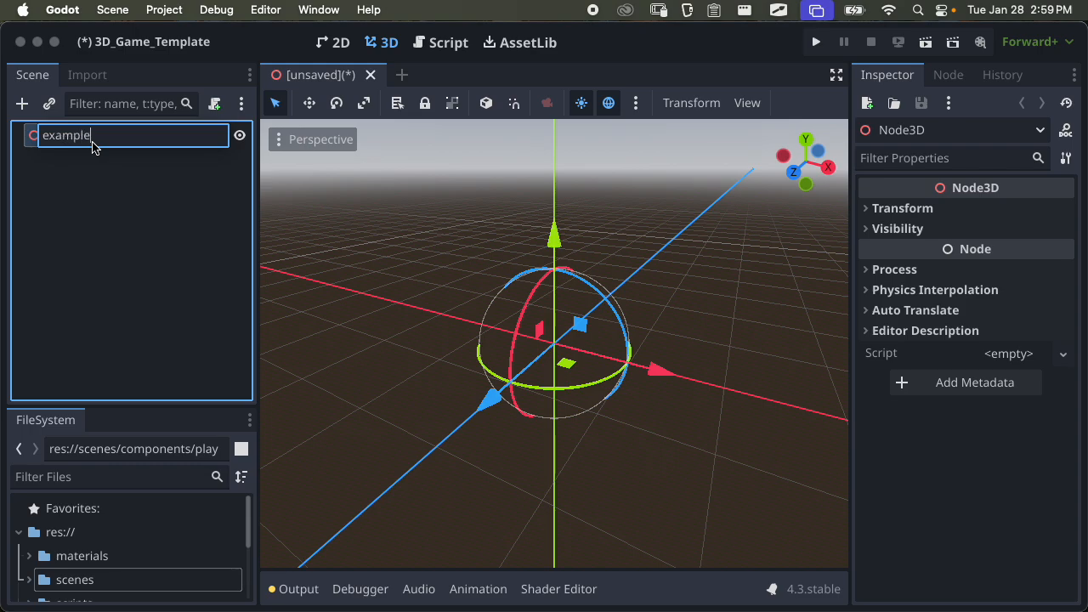
{"action": "key", "text": "Return"}
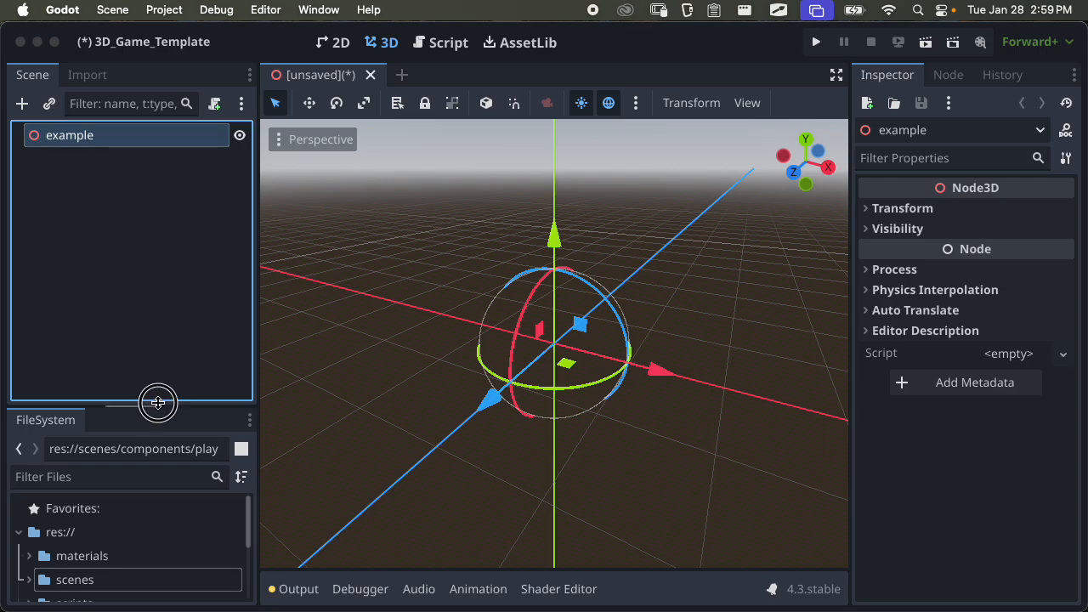
Make the FileSystem dock taller and save the scene as example.tscn in the project's scenes folder
{"action": "left_click_drag", "start_coordinate": [158, 405], "coordinate": [176, 247]}
{"action": "key", "text": "super+s"}
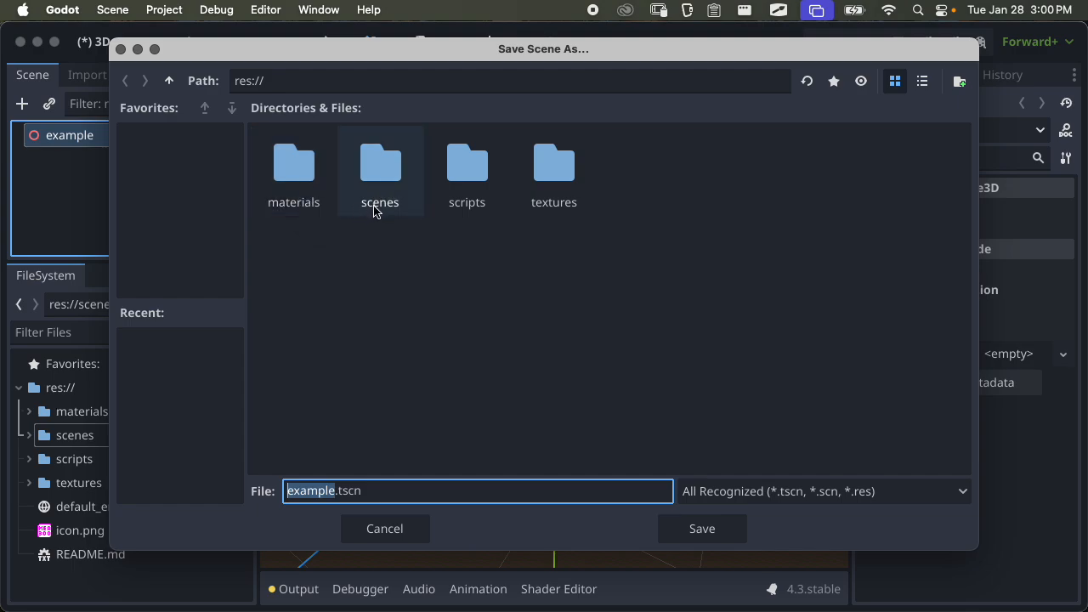
{"action": "double_click", "coordinate": [391, 185]}
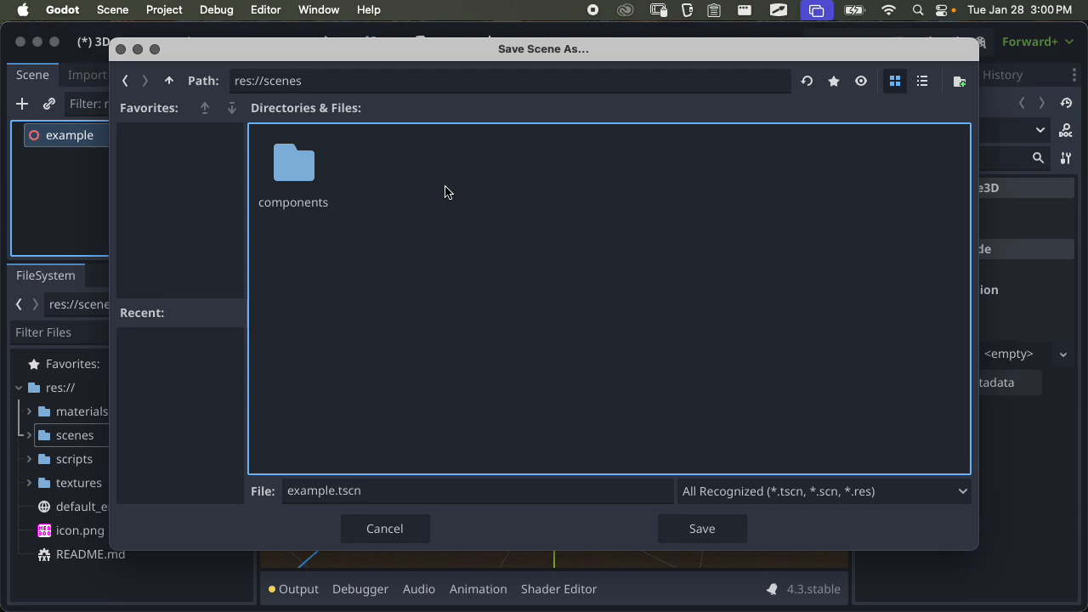
{"action": "left_click", "coordinate": [662, 528]}
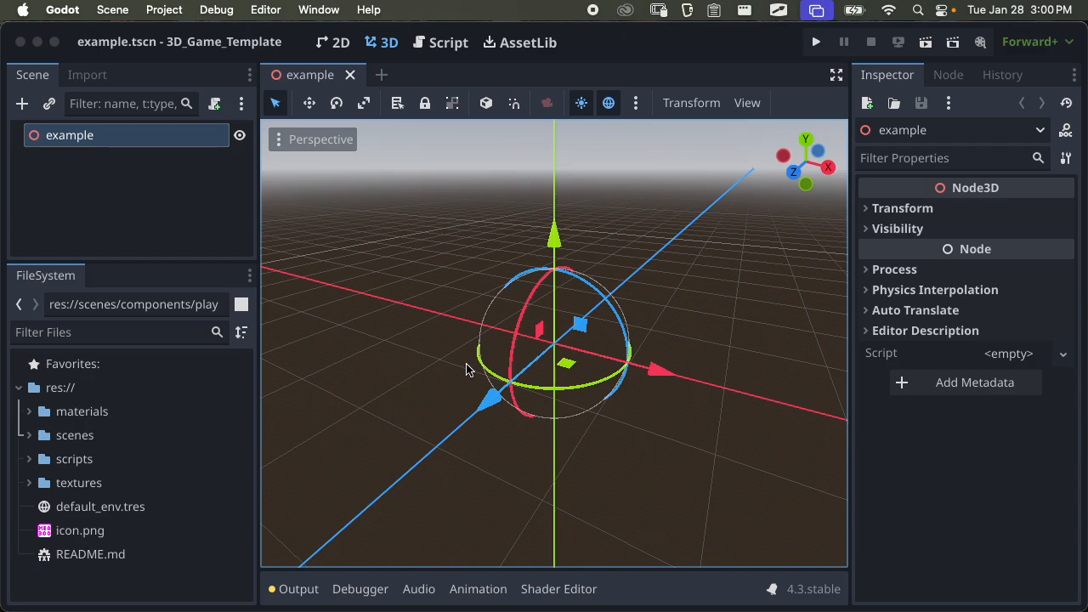
Switch to Finder and open example.tscn from the project's scenes folder in Sublime Text
{"action": "mouse_move", "coordinate": [1069, 289]}
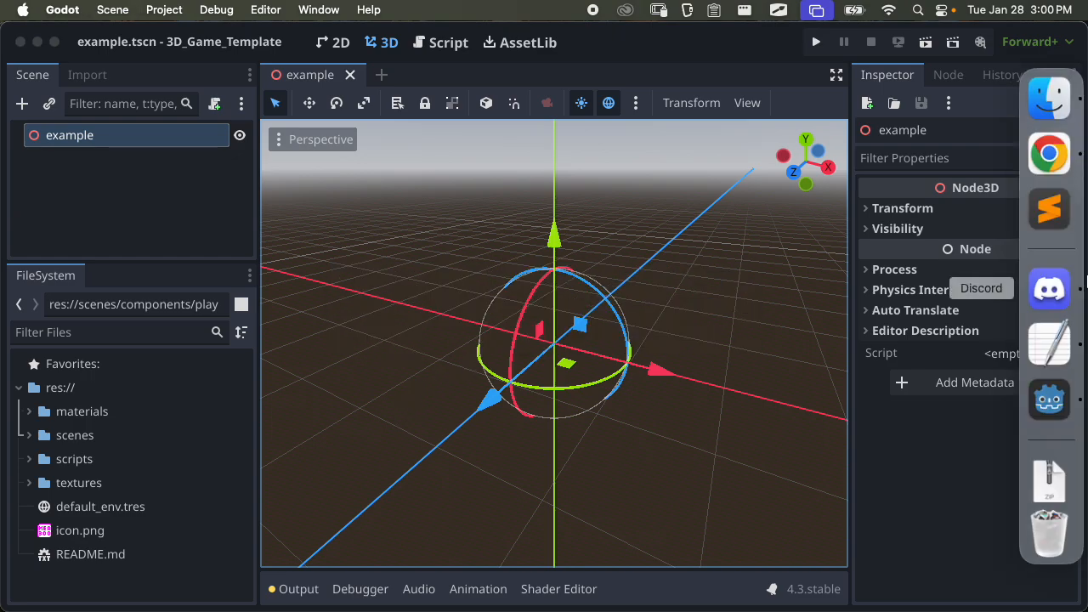
{"action": "left_click", "coordinate": [1062, 114]}
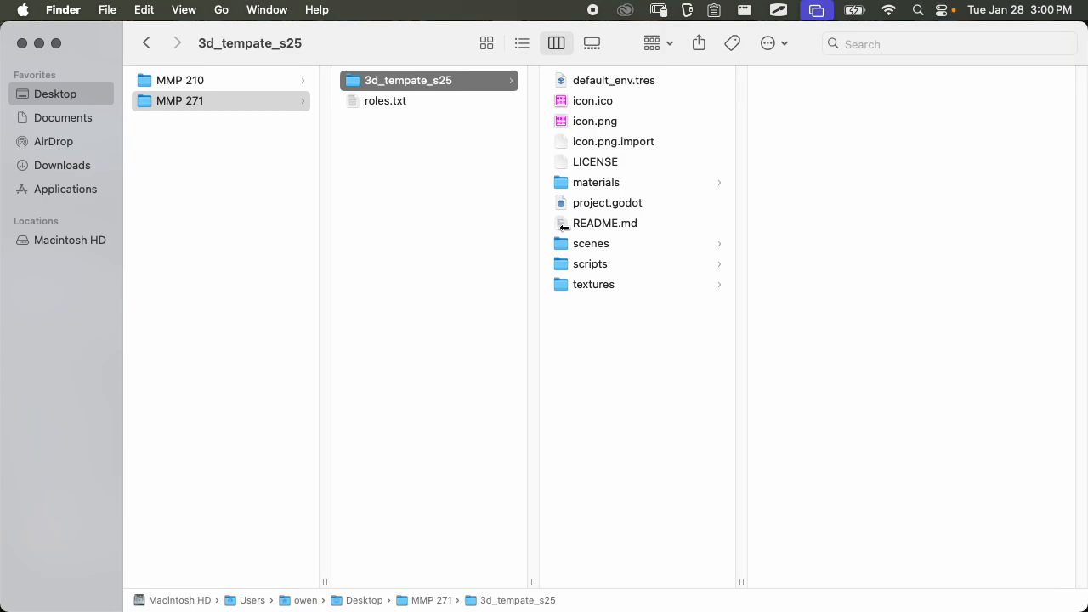
{"action": "left_click", "coordinate": [595, 246]}
{"action": "left_click", "coordinate": [818, 104]}
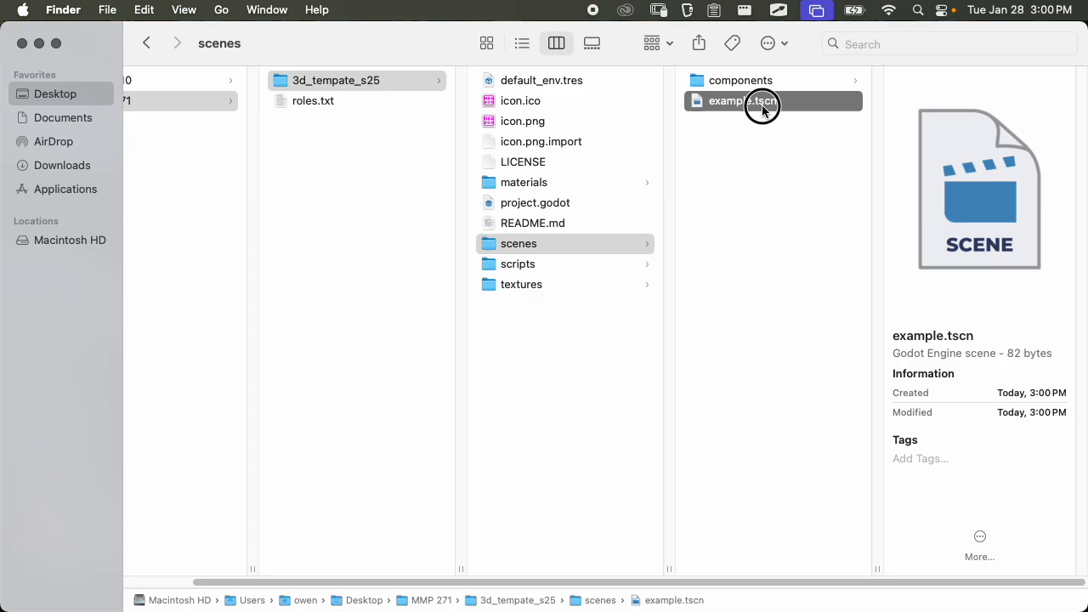
{"action": "left_click_drag", "start_coordinate": [762, 107], "coordinate": [1057, 207]}
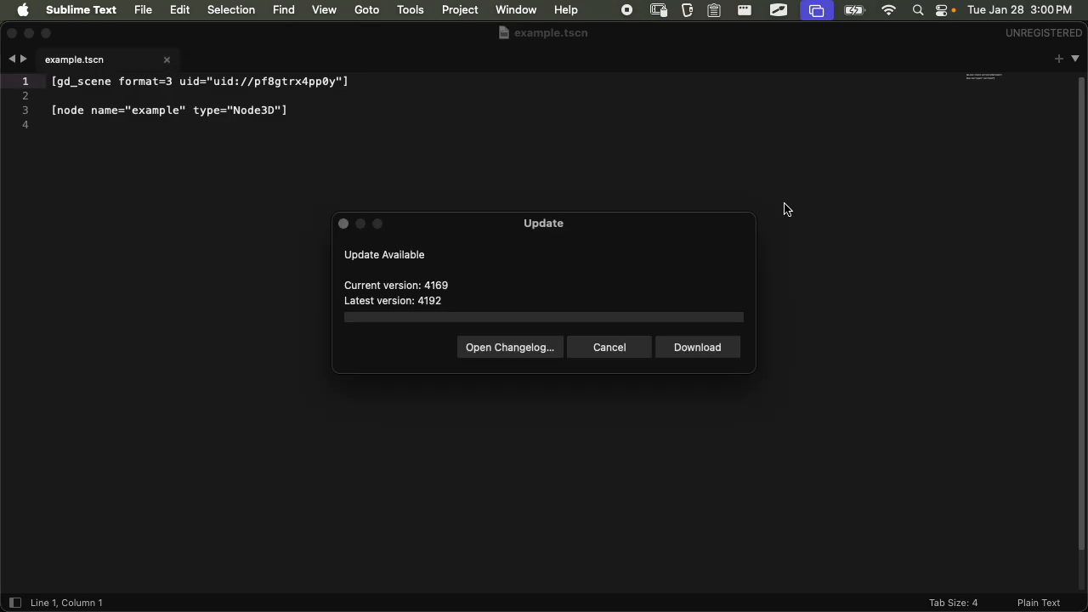
Dismiss the update offer and highlight the line that defines the example node in example.tscn
{"action": "left_click", "coordinate": [611, 345]}
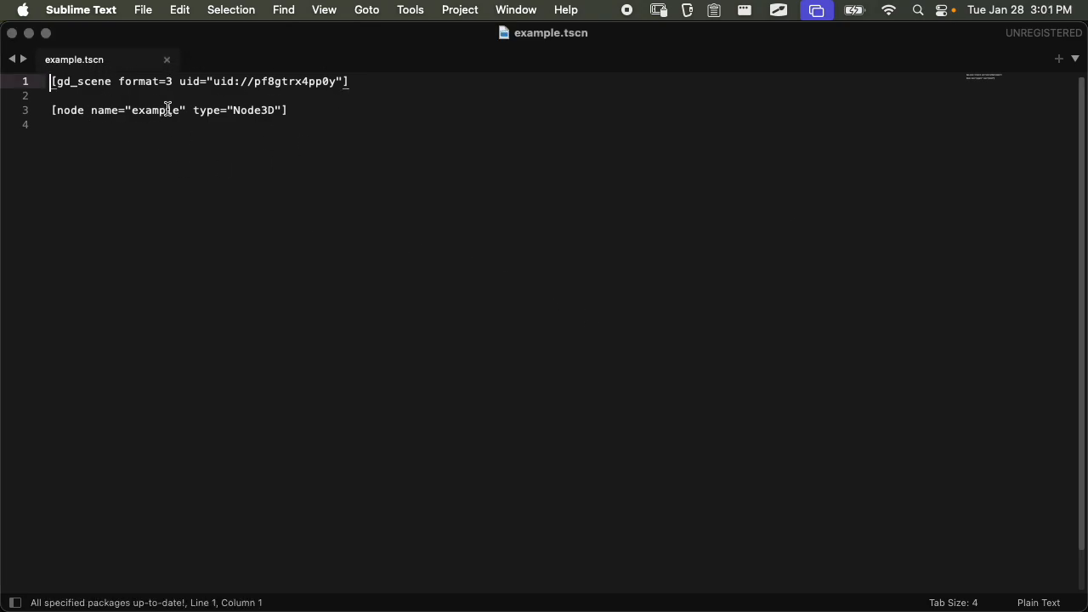
{"action": "left_click", "coordinate": [170, 110]}
{"action": "left_click_drag", "start_coordinate": [296, 110], "coordinate": [49, 110]}
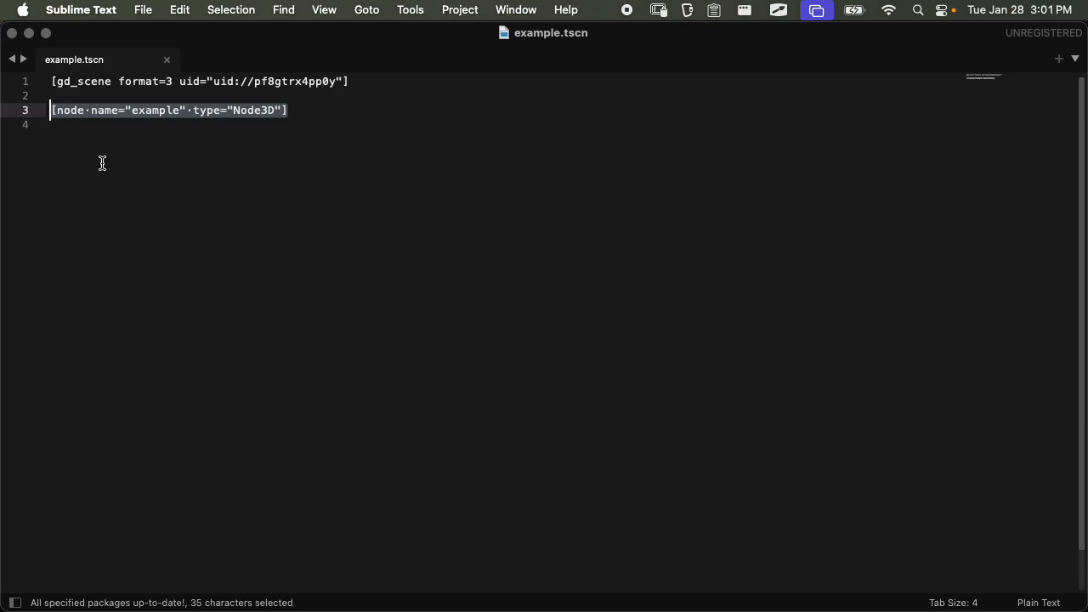
Close the example.tscn text window, return to Godot and quit Sublime Text
{"action": "left_click", "coordinate": [12, 33]}
{"action": "left_click", "coordinate": [777, 141]}
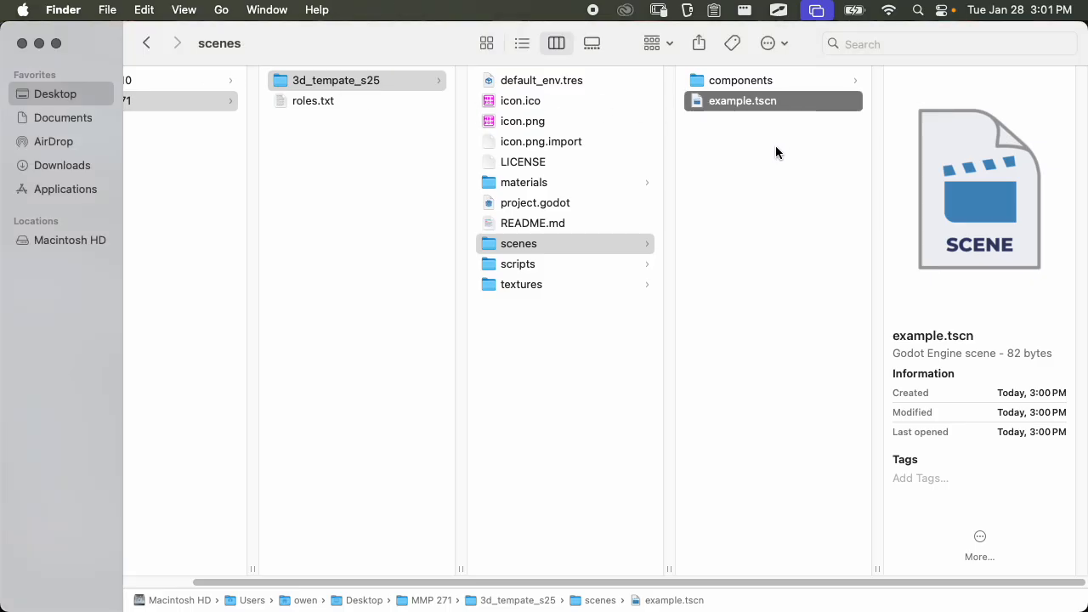
{"action": "key", "text": "super+Tab"}
{"action": "left_click", "coordinate": [512, 289]}
{"action": "key", "text": "super+Tab"}
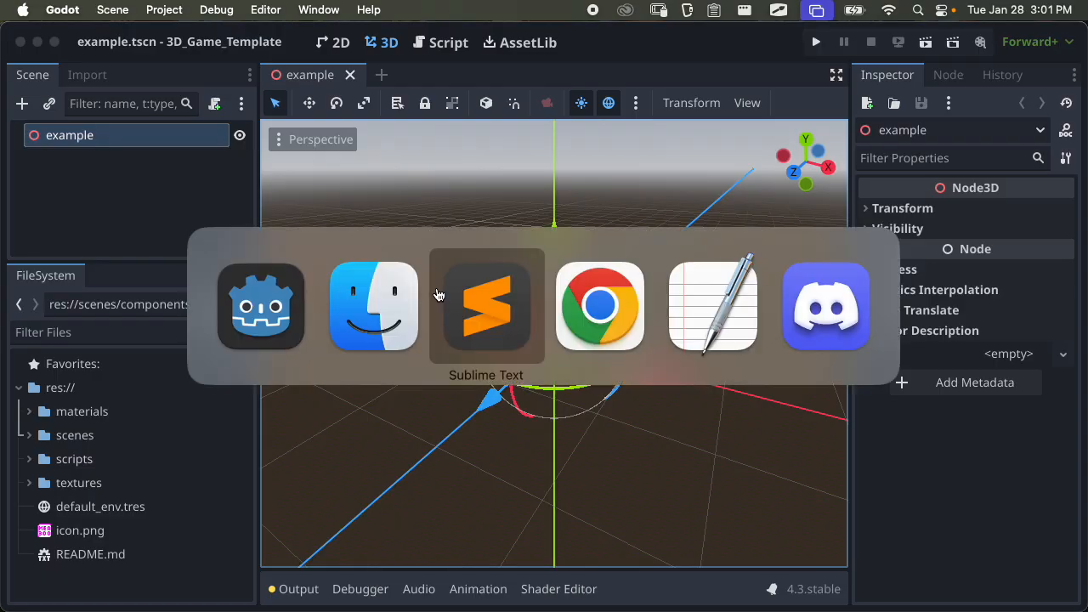
{"action": "key", "text": "super+q"}
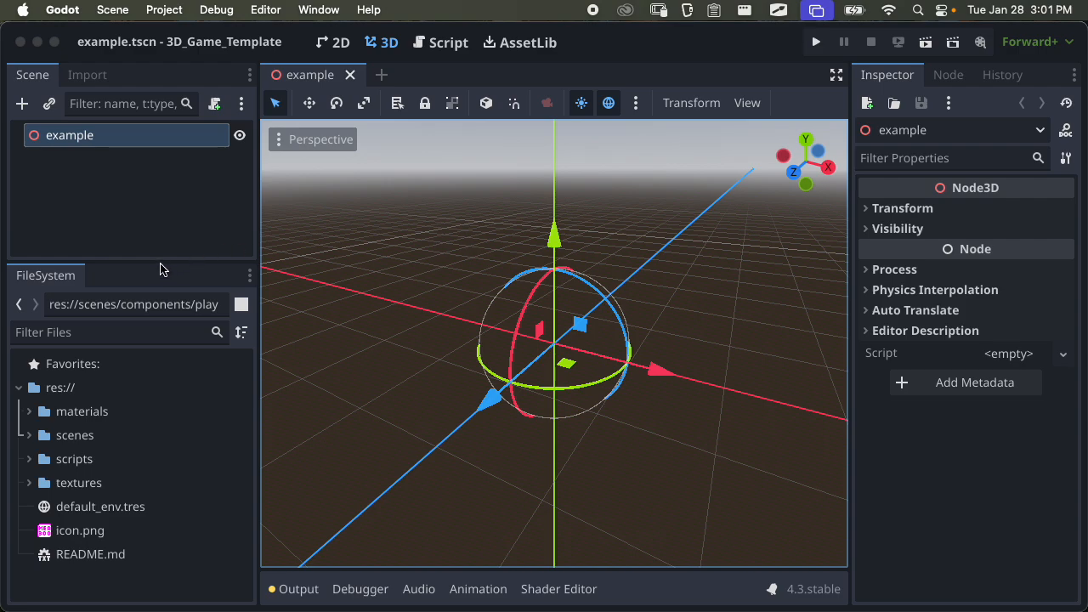
Make the Scene dock taller again and select the example root node
{"action": "left_click_drag", "start_coordinate": [153, 263], "coordinate": [153, 347]}
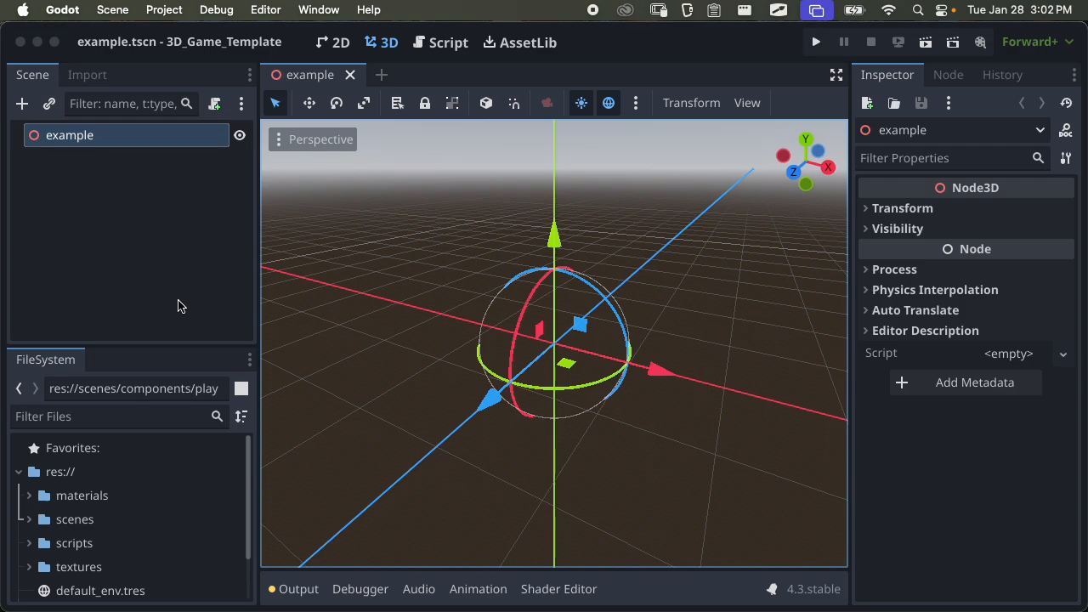
{"action": "left_click", "coordinate": [153, 200]}
{"action": "left_click", "coordinate": [107, 139]}
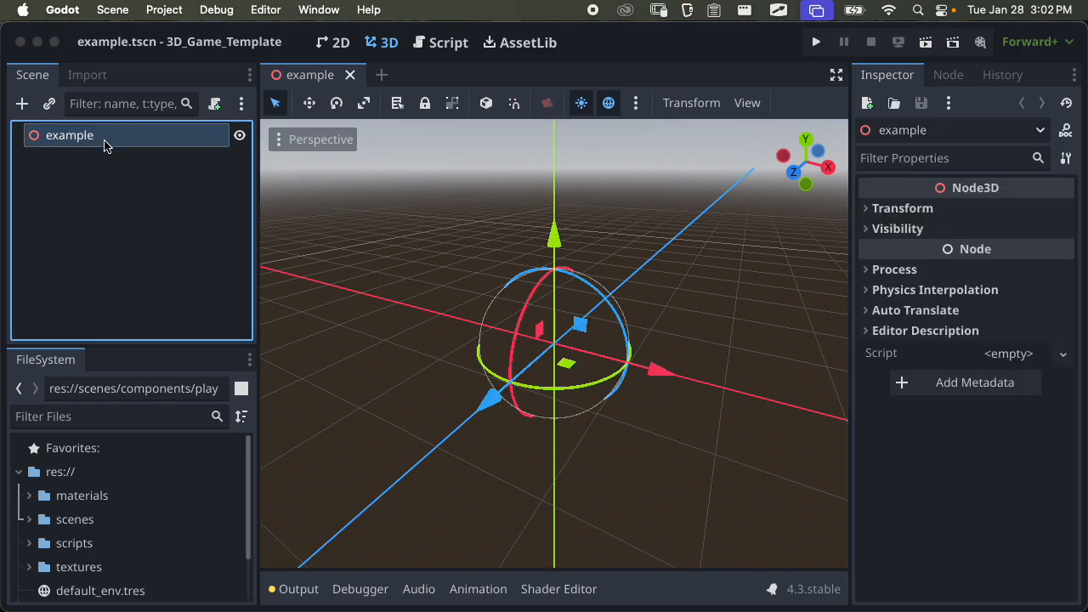
Lock the example node against selection in the 3D viewport and clear the current selection
{"action": "scroll", "coordinate": [679, 413], "scroll_direction": "up", "scroll_amount": 5}
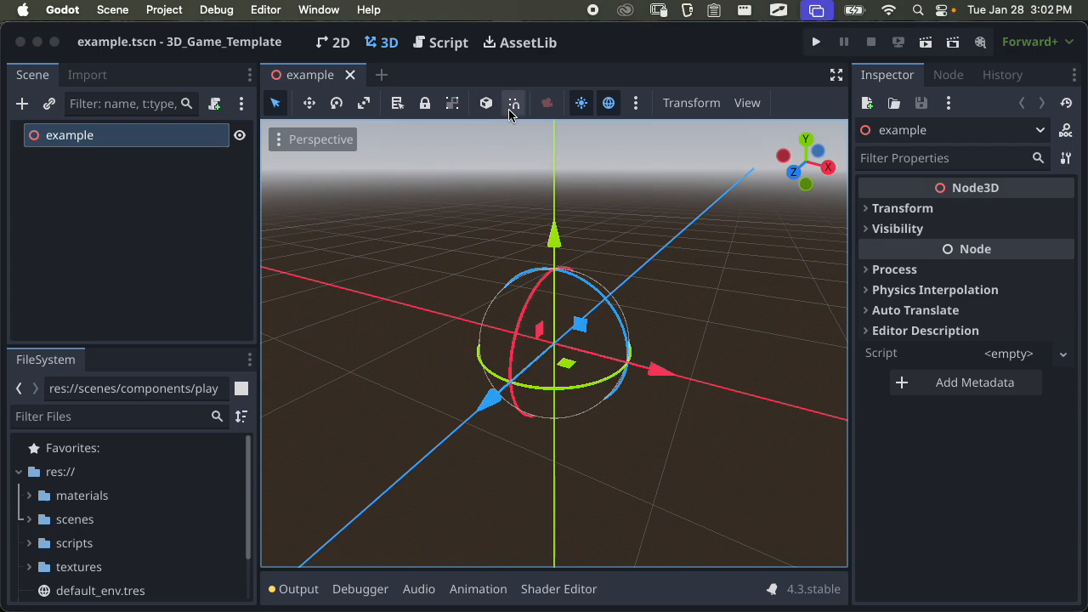
{"action": "left_click", "coordinate": [425, 104]}
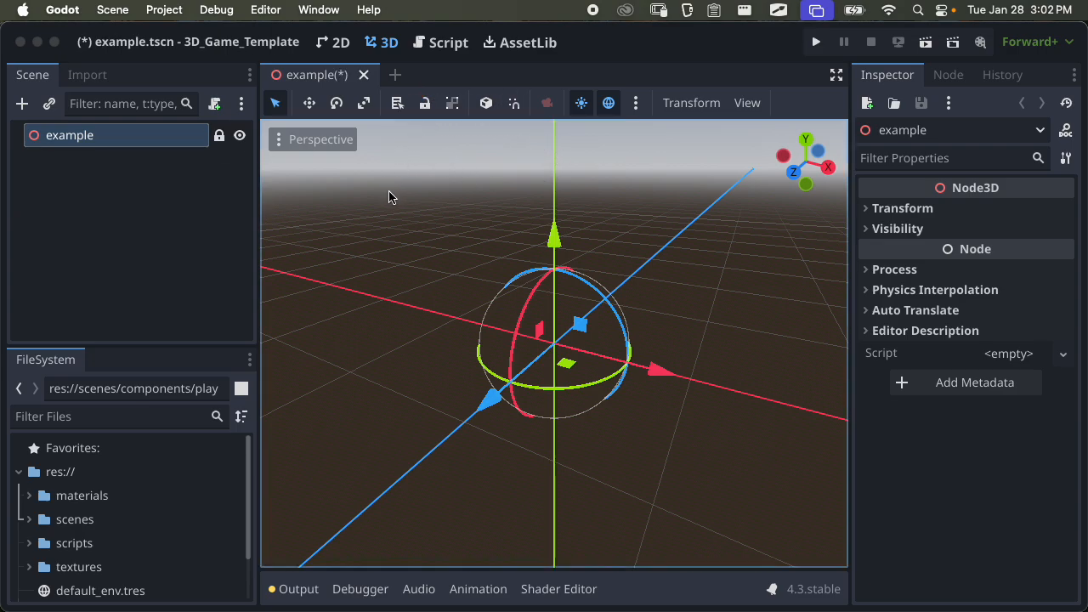
{"action": "left_click_drag", "start_coordinate": [569, 210], "coordinate": [572, 204]}
{"action": "left_click", "coordinate": [551, 248]}
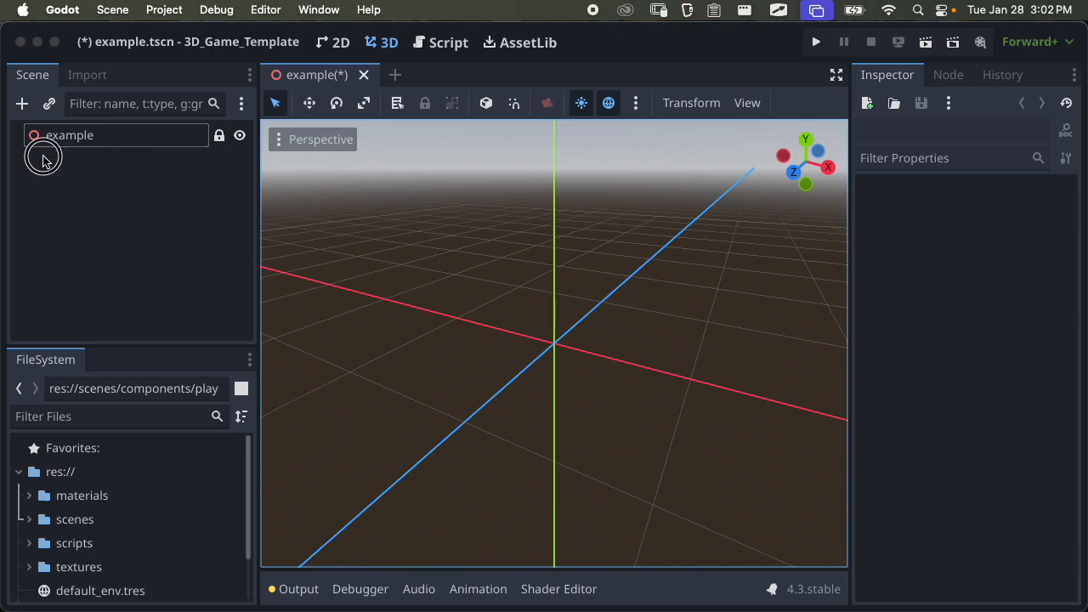
View the Create New Node dialog twice for a child of the example node, closing it each time without adding anything
{"action": "left_click", "coordinate": [85, 137]}
{"action": "left_click", "coordinate": [22, 103]}
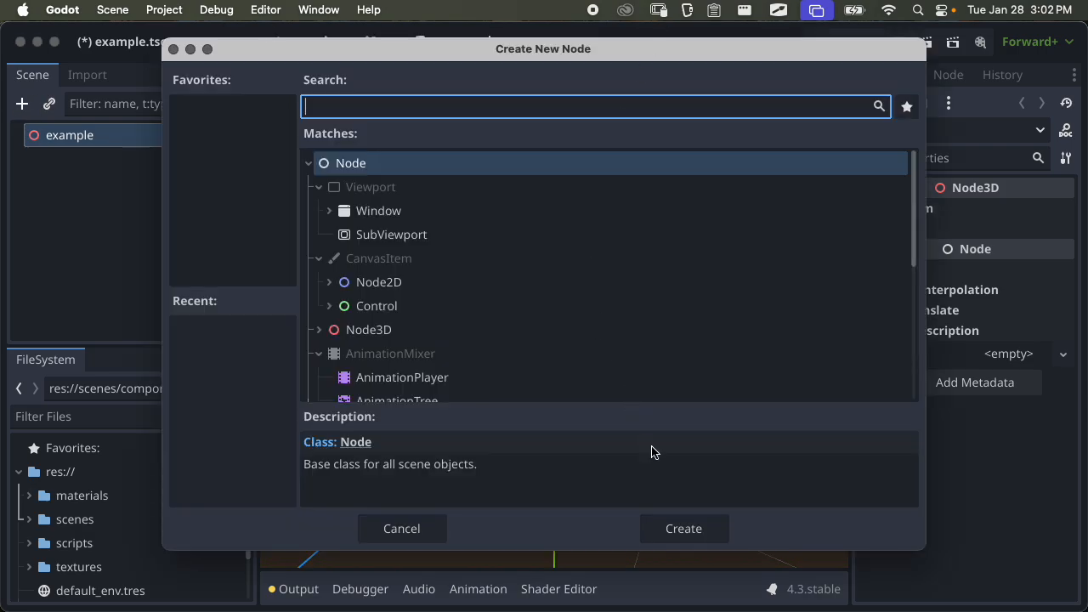
{"action": "left_click", "coordinate": [173, 50]}
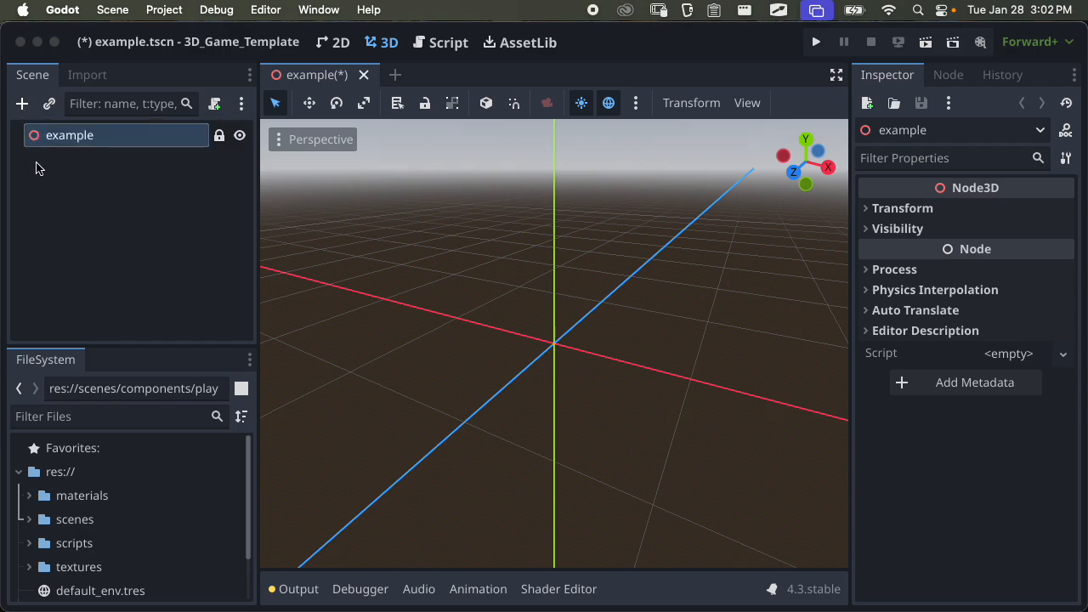
{"action": "left_click", "coordinate": [73, 141]}
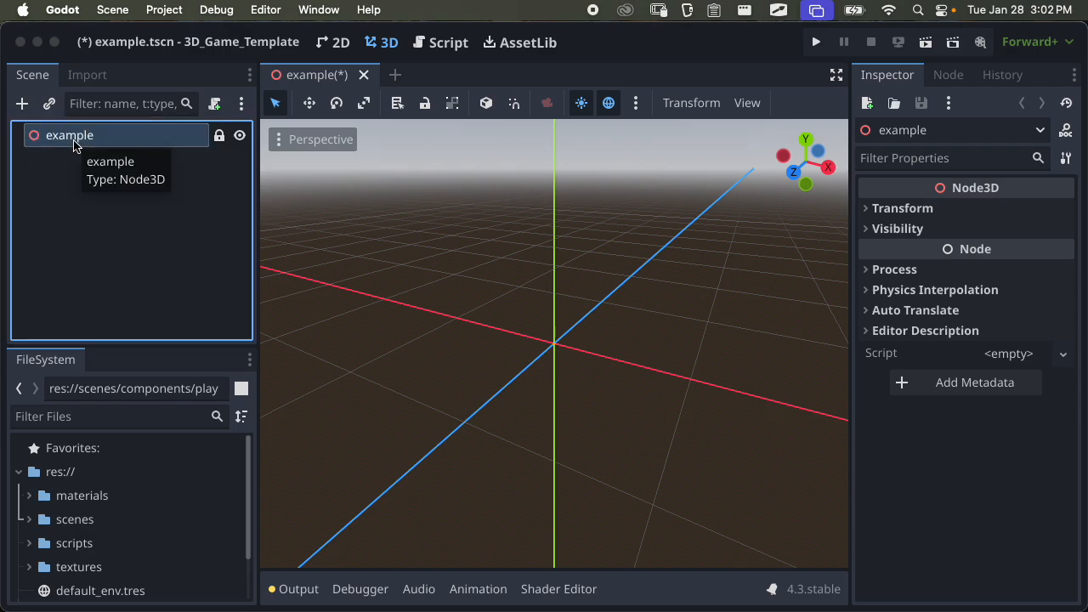
{"action": "key", "text": "super+a"}
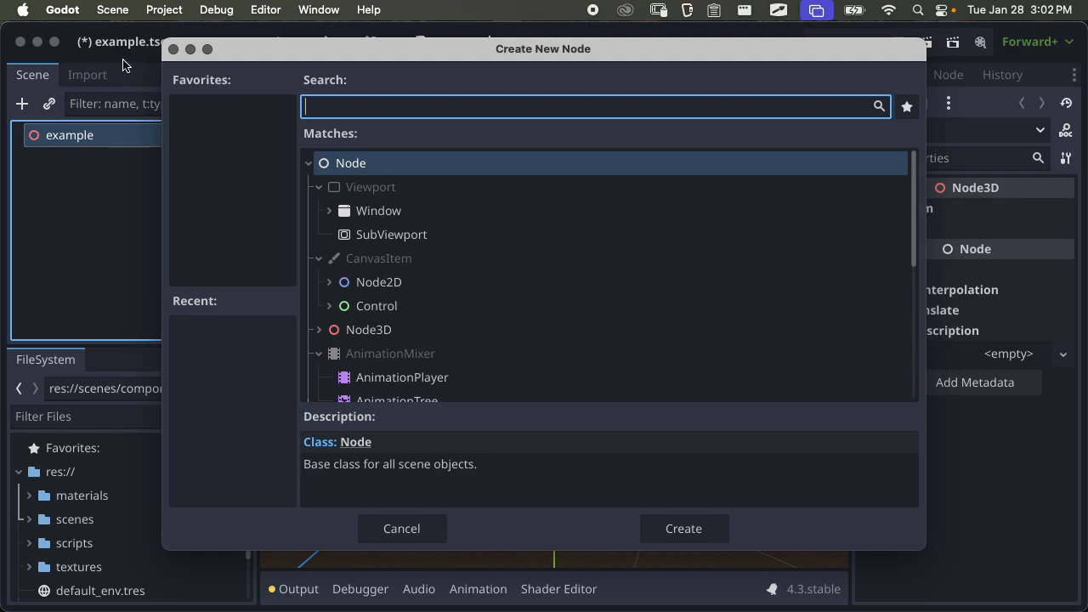
{"action": "left_click", "coordinate": [174, 50]}
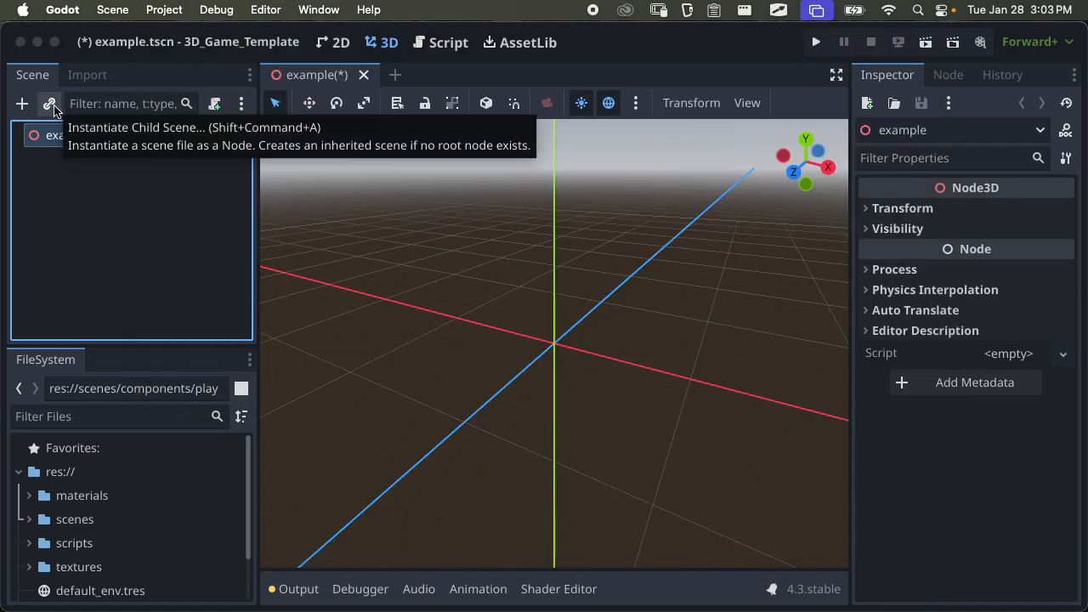
View the scene files that can be instantiated under the example node and dismiss the dialog without choosing one
{"action": "left_click", "coordinate": [51, 106]}
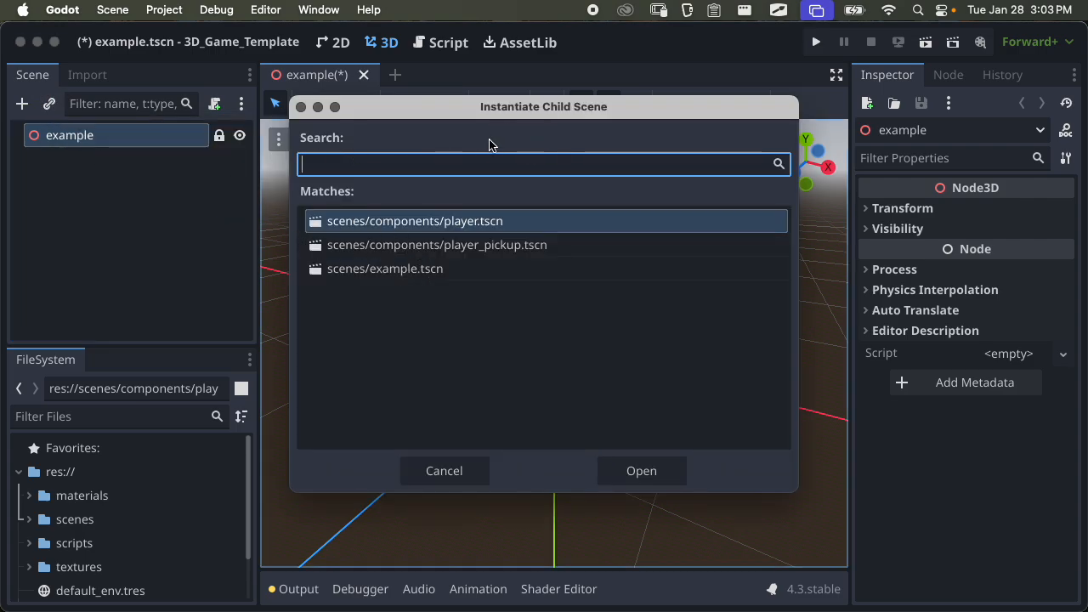
{"action": "left_click", "coordinate": [301, 107]}
{"action": "key", "text": "super+shift+a"}
{"action": "left_click", "coordinate": [455, 470]}
Start adding a child node to example, enlarge the node creation dialog and search the node types for mesh
{"action": "left_click", "coordinate": [79, 156]}
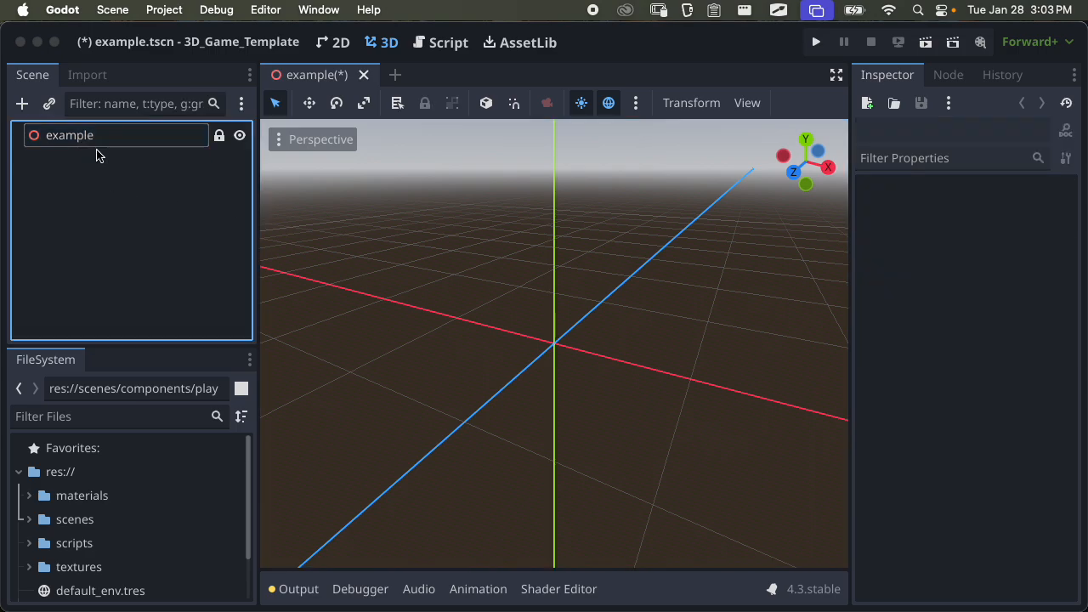
{"action": "left_click", "coordinate": [99, 143]}
{"action": "left_click", "coordinate": [24, 106]}
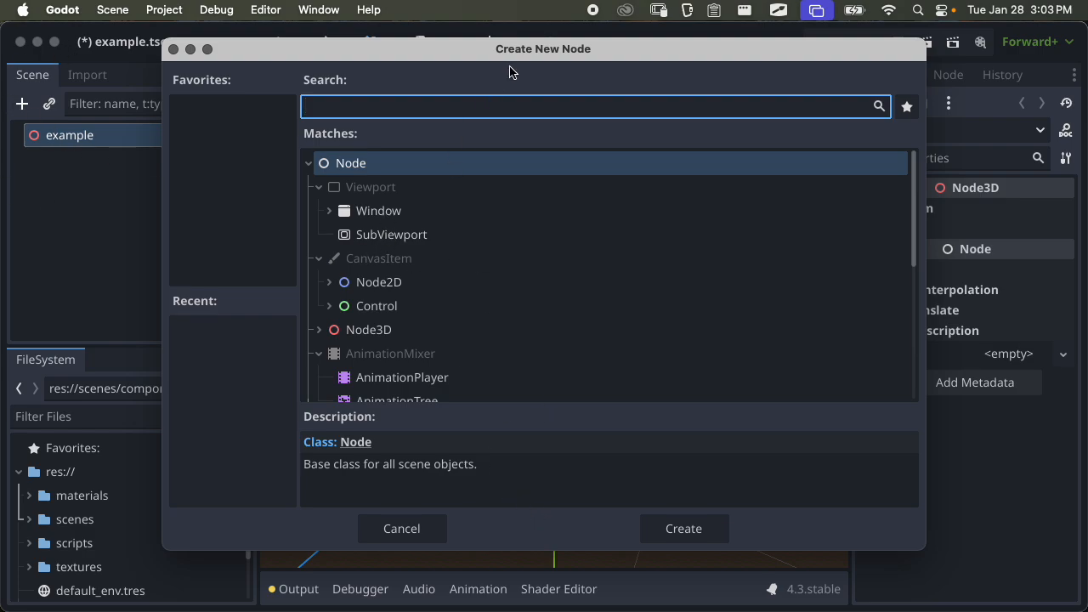
{"action": "double_click", "coordinate": [536, 53]}
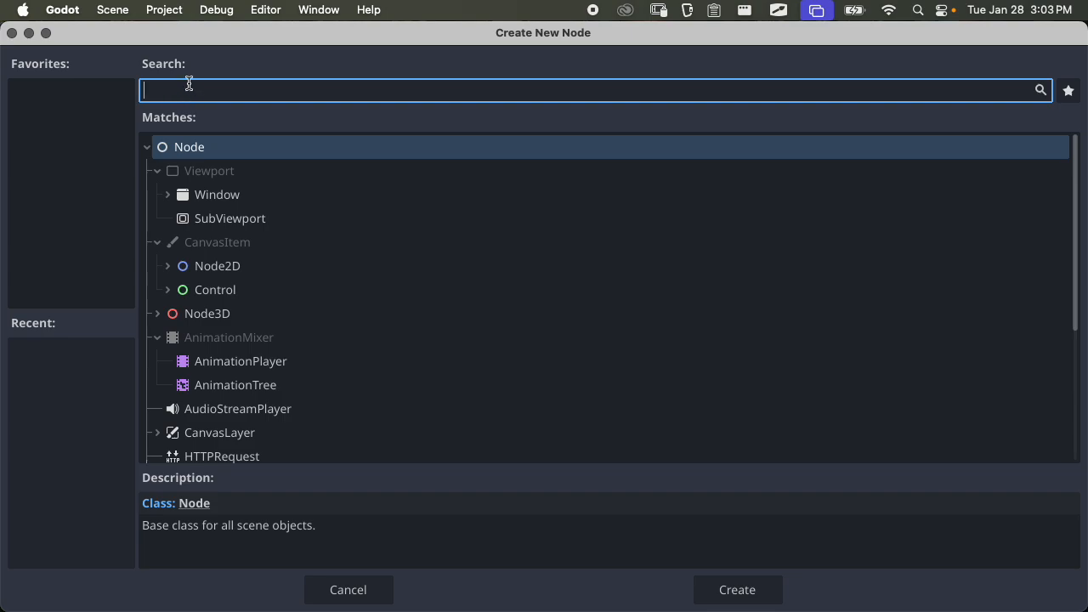
{"action": "type", "text": "mesh"}
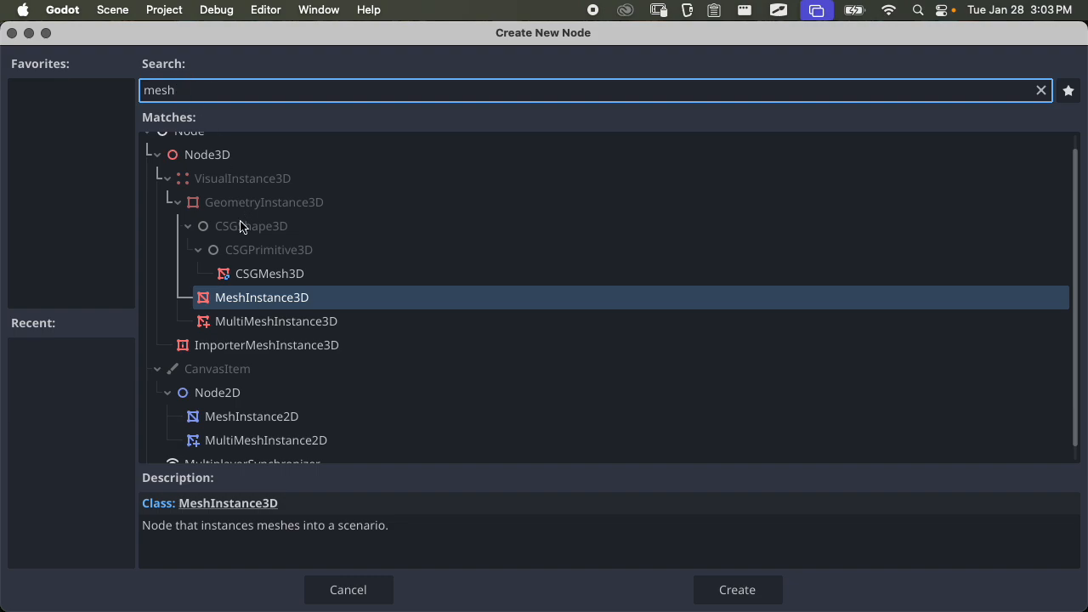
{"action": "scroll", "coordinate": [275, 299], "scroll_direction": "down", "scroll_amount": 1}
{"action": "scroll", "coordinate": [274, 297], "scroll_direction": "up", "scroll_amount": 2}
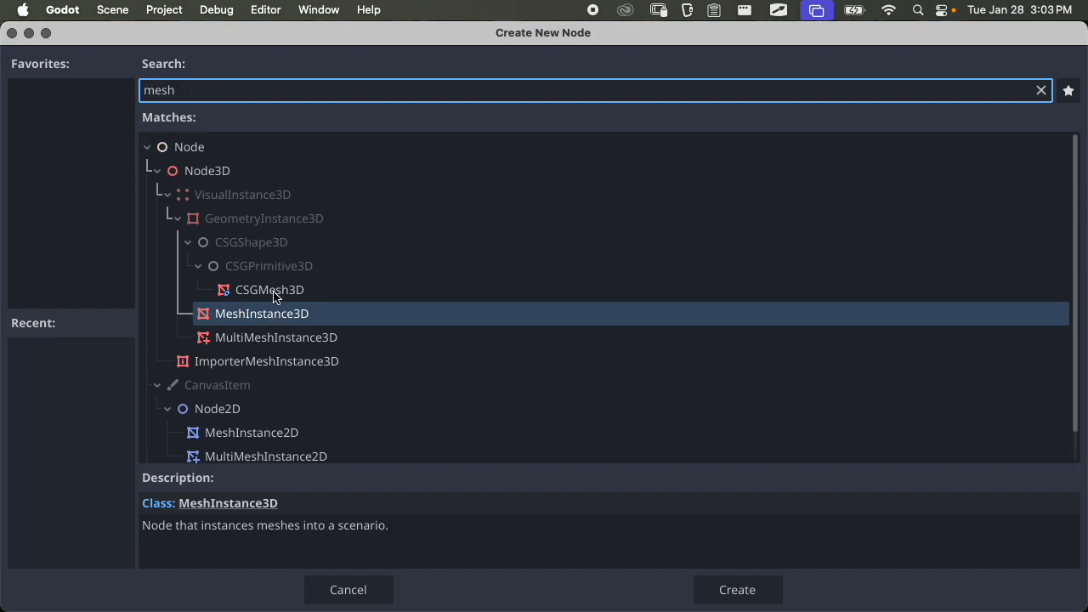
Clear the node search, collapse the Viewport and CanvasItem branches, and examine the node types available under Node3D
{"action": "left_click", "coordinate": [1040, 89]}
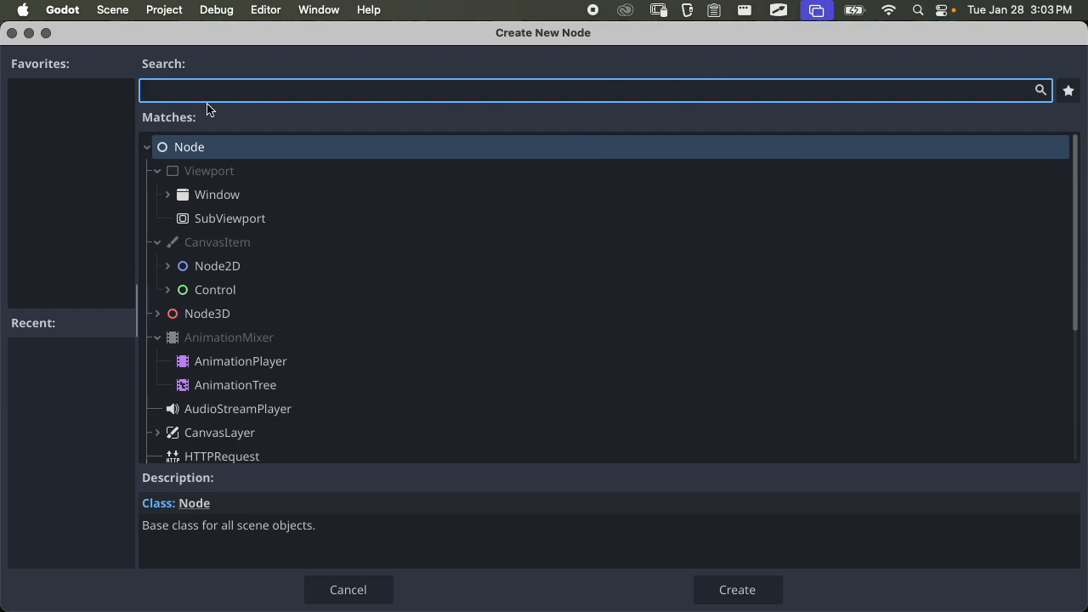
{"action": "left_click", "coordinate": [158, 313]}
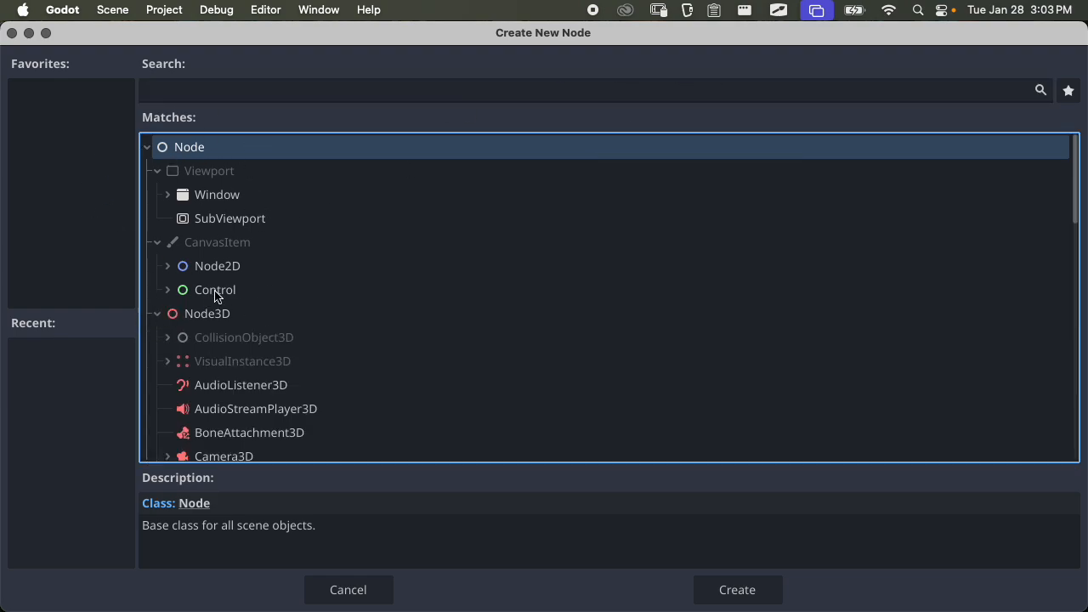
{"action": "left_click", "coordinate": [226, 317]}
{"action": "left_click", "coordinate": [158, 243]}
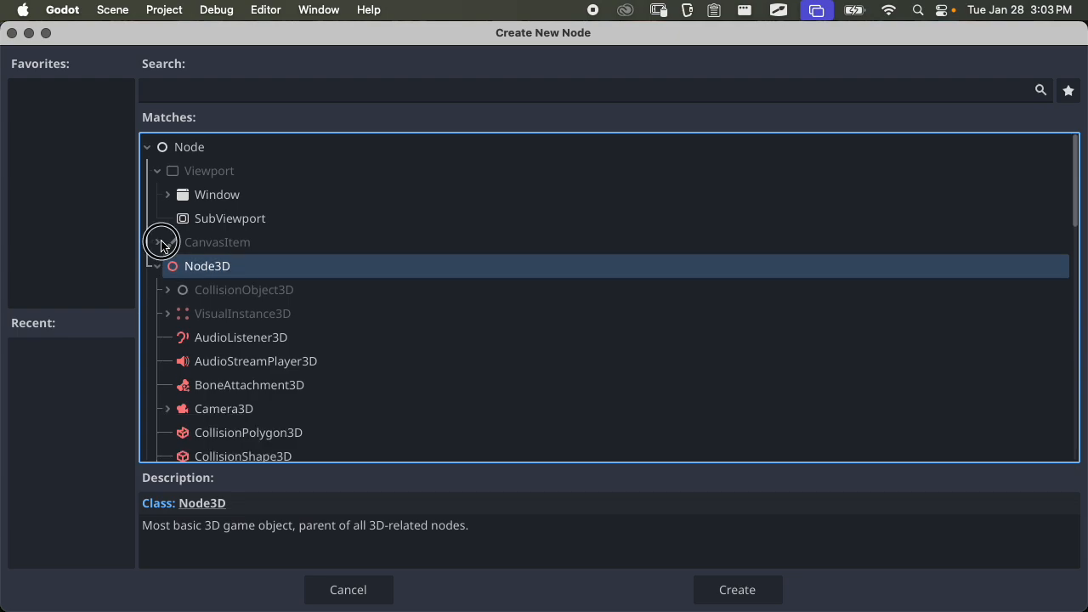
{"action": "left_click", "coordinate": [158, 174]}
{"action": "scroll", "coordinate": [280, 279], "scroll_direction": "down", "scroll_amount": 2}
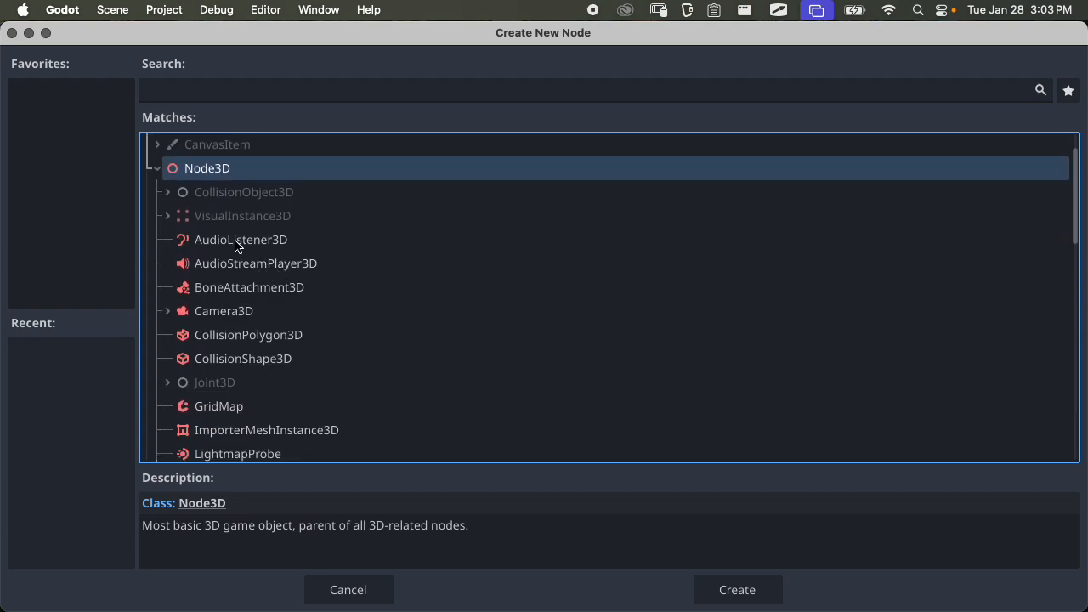
{"action": "scroll", "coordinate": [310, 272], "scroll_direction": "down", "scroll_amount": 2}
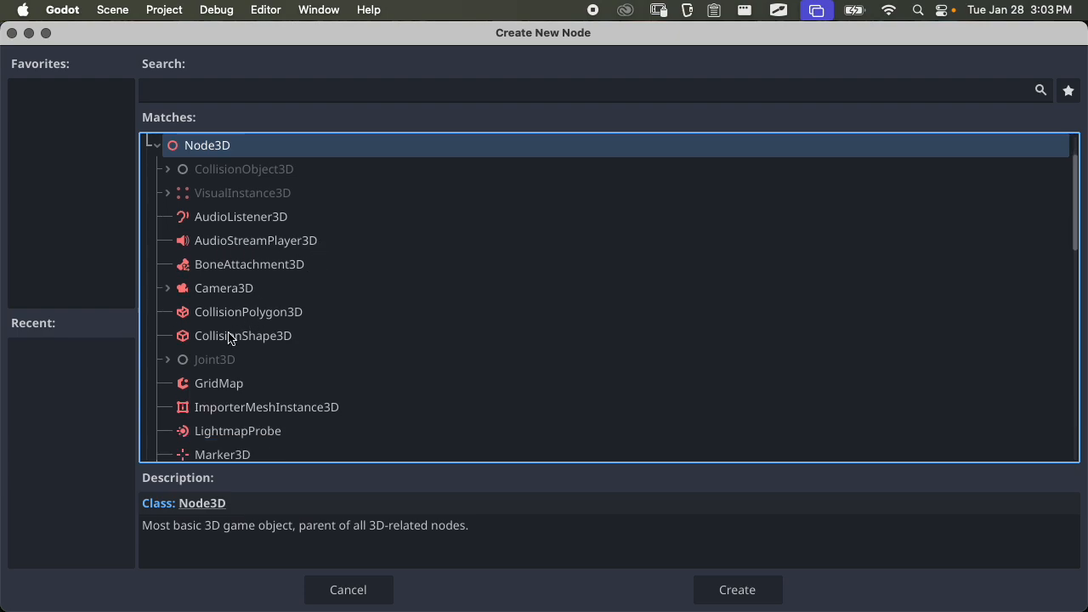
{"action": "scroll", "coordinate": [280, 311], "scroll_direction": "down", "scroll_amount": 7}
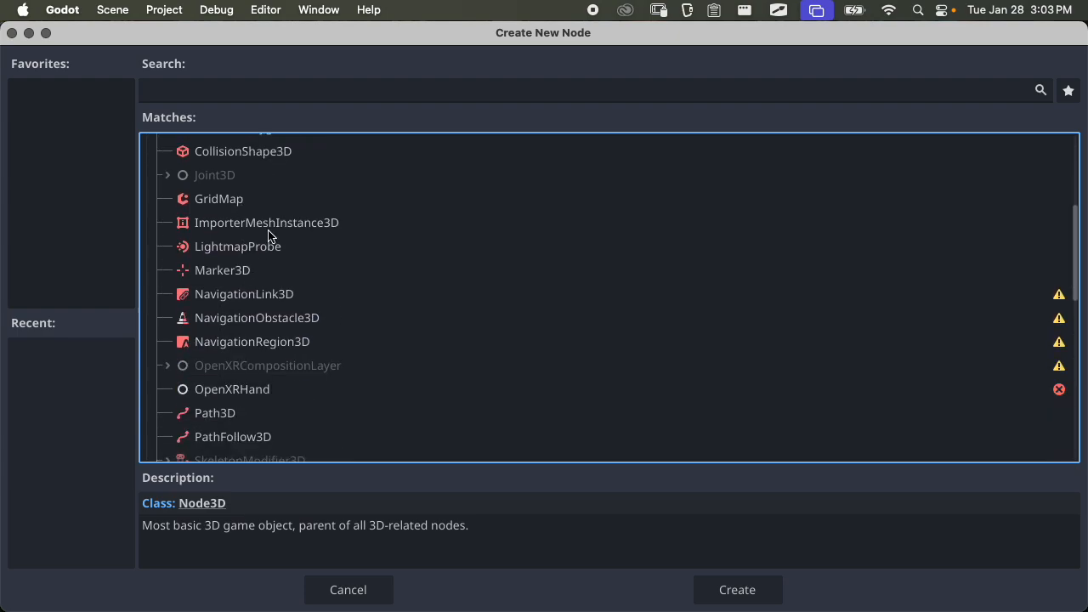
{"action": "scroll", "coordinate": [259, 265], "scroll_direction": "down", "scroll_amount": 6}
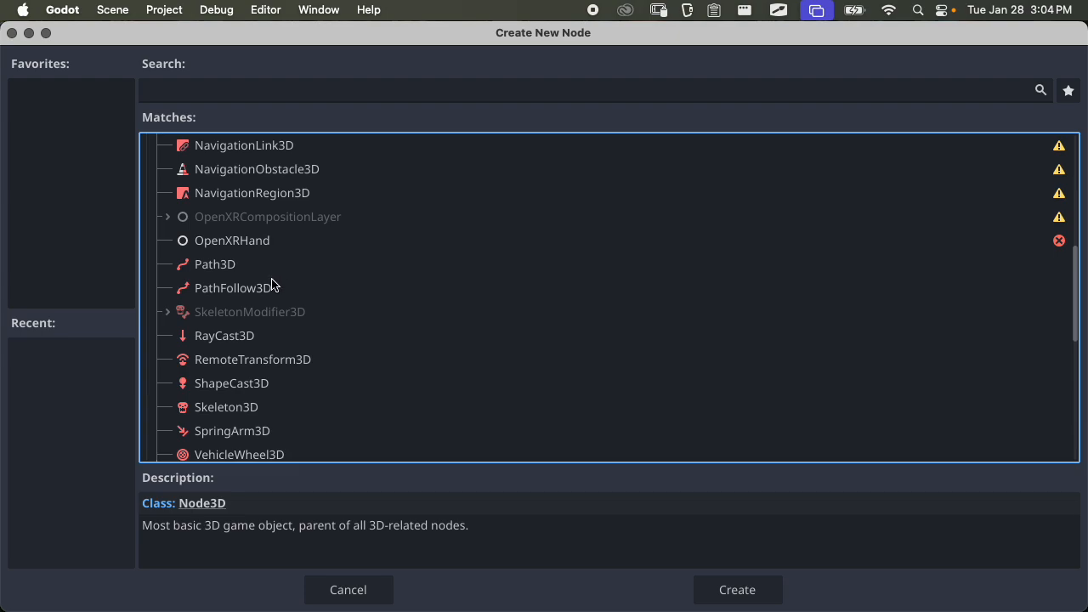
{"action": "scroll", "coordinate": [270, 286], "scroll_direction": "down", "scroll_amount": 4}
{"action": "scroll", "coordinate": [294, 286], "scroll_direction": "up", "scroll_amount": 12}
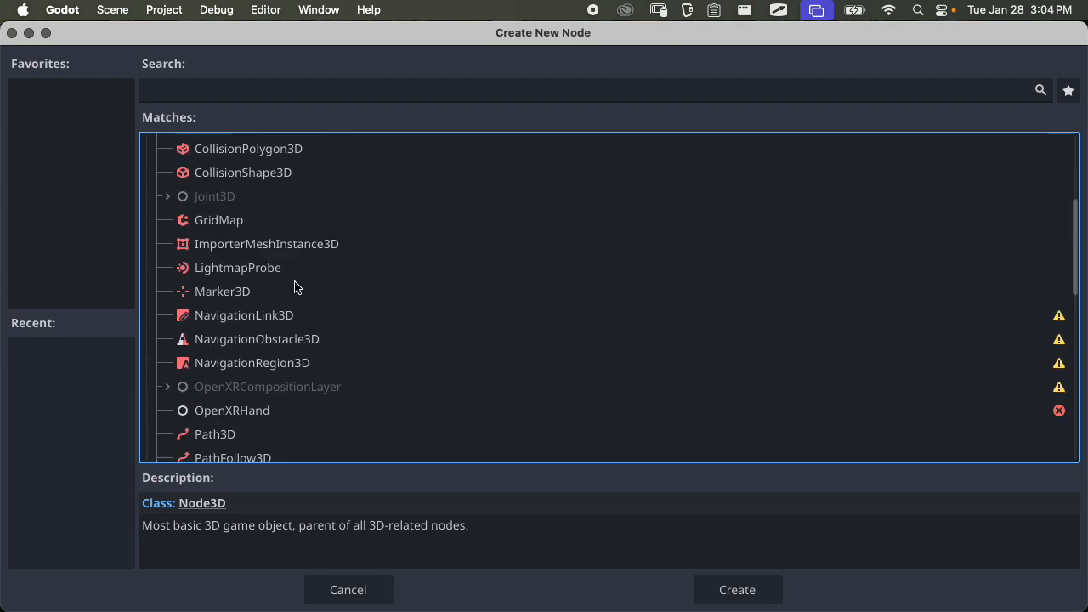
Search the node types for mesh and add a MeshInstance3D as a child of the example root
{"action": "left_click", "coordinate": [261, 97]}
{"action": "type", "text": "mesh"}
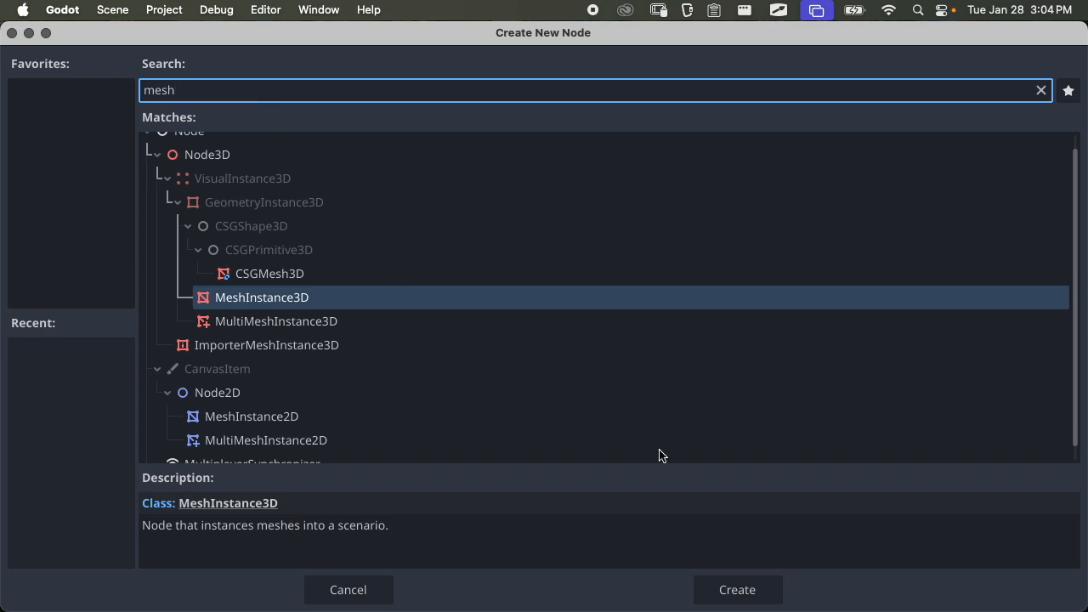
{"action": "left_click", "coordinate": [738, 588]}
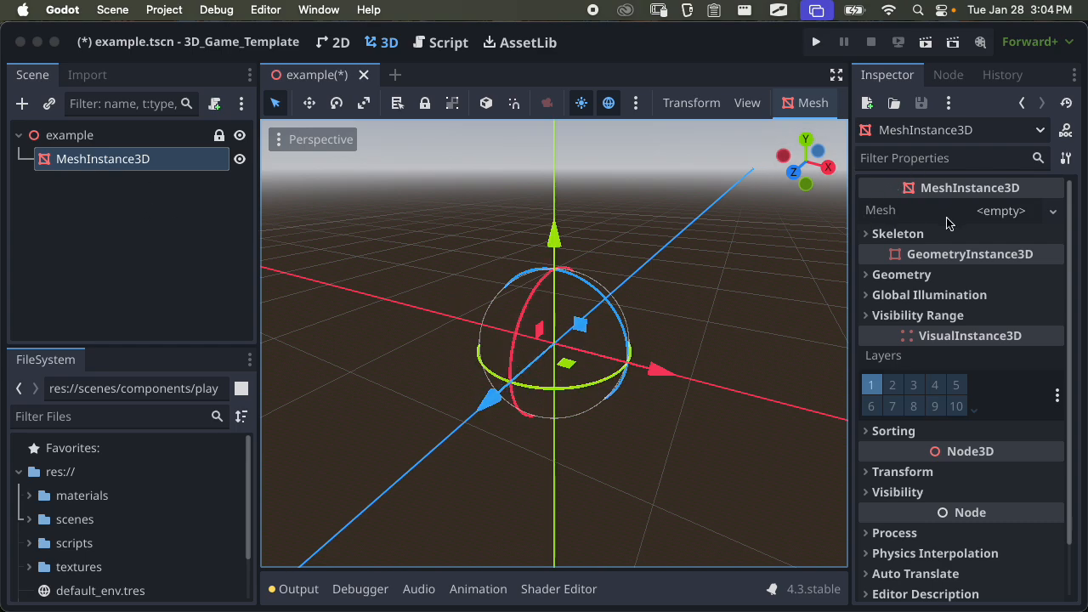
Try moving the empty MeshInstance3D upward along the Y axis, and undo the move
{"action": "left_click", "coordinate": [905, 216]}
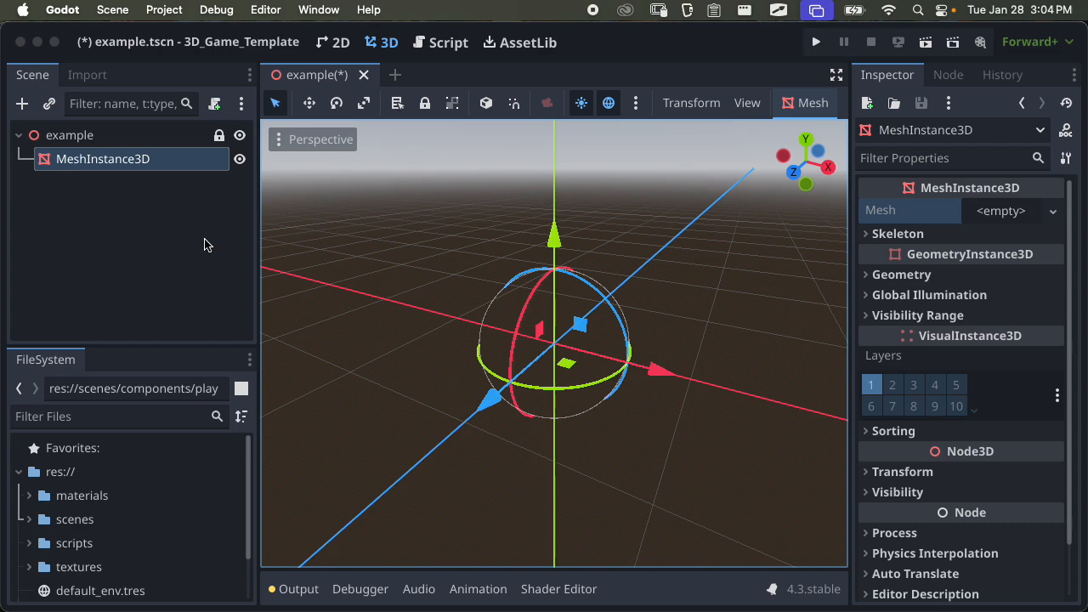
{"action": "scroll", "coordinate": [650, 347], "scroll_direction": "up", "scroll_amount": 6}
{"action": "scroll", "coordinate": [652, 349], "scroll_direction": "down", "scroll_amount": 3}
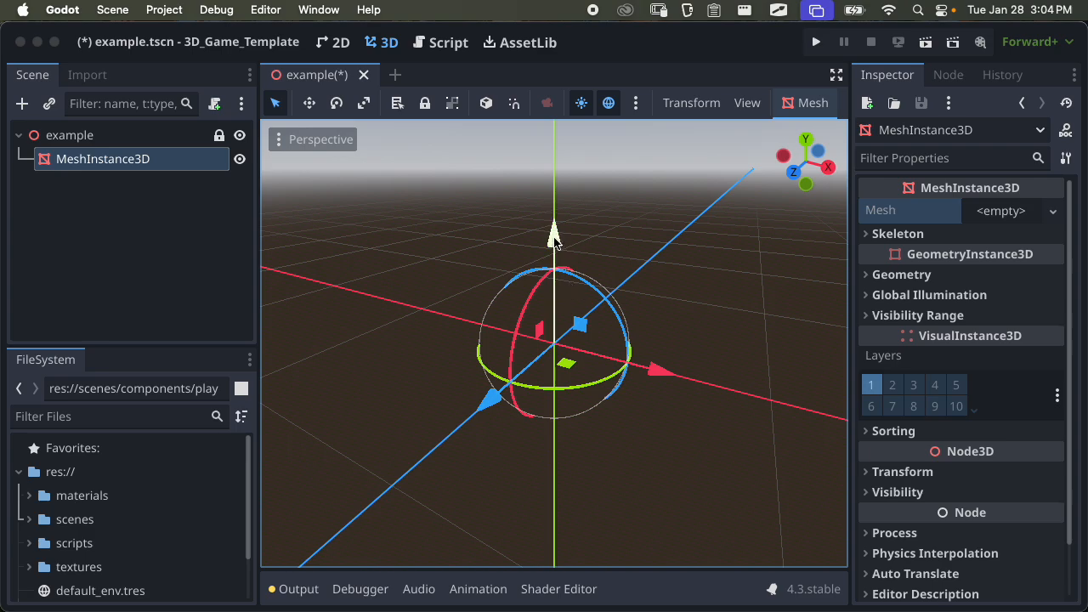
{"action": "left_click_drag", "start_coordinate": [553, 240], "coordinate": [564, 183]}
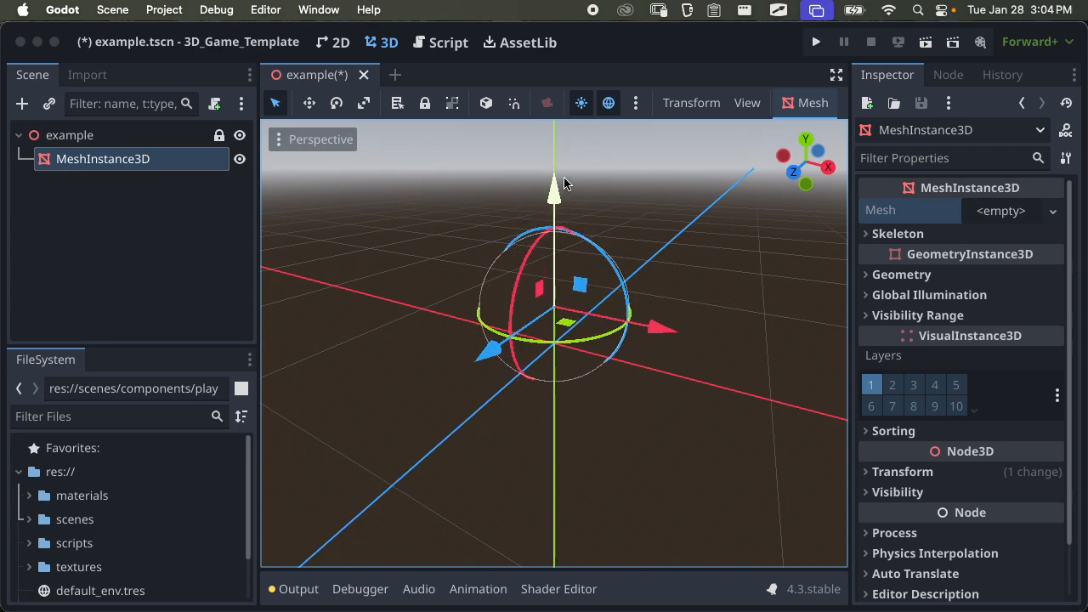
{"action": "key", "text": "super+z"}
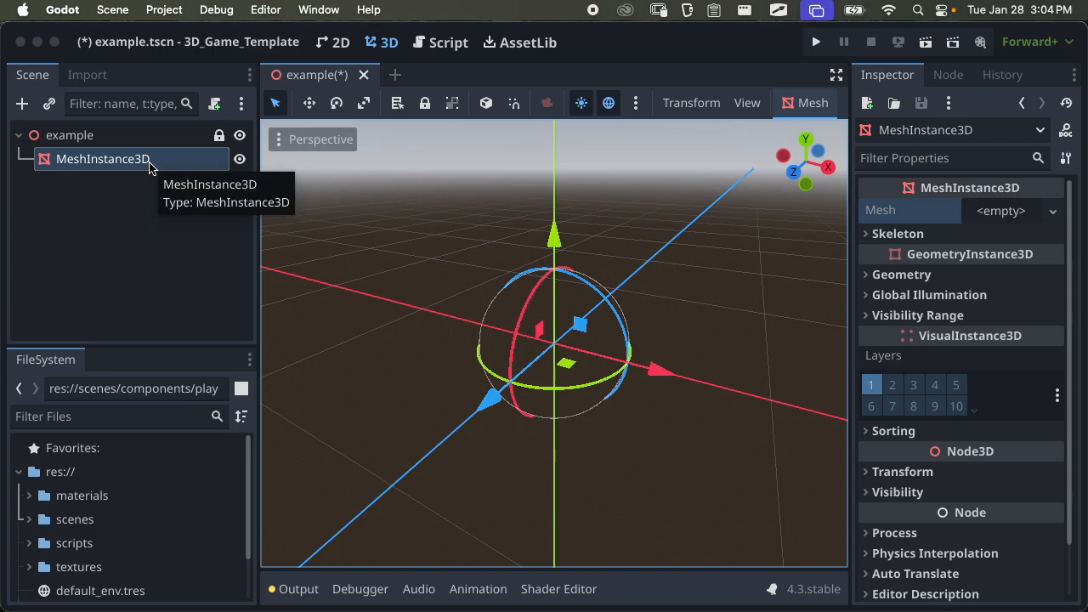
Rename the MeshInstance3D node to floor and save the scene
{"action": "double_click", "coordinate": [126, 167]}
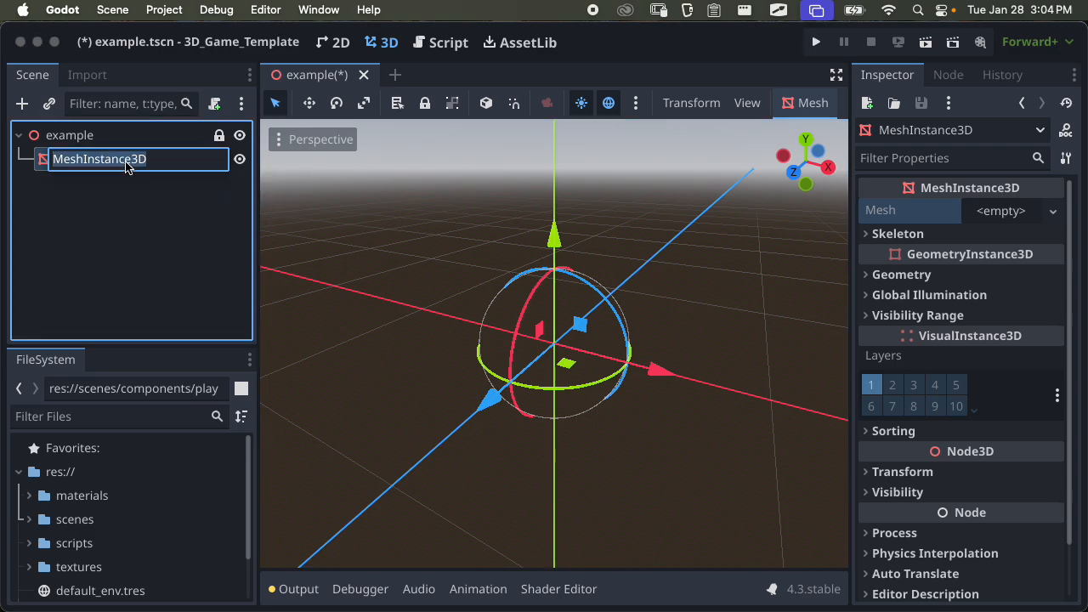
{"action": "type", "text": "floor"}
{"action": "key", "text": "Return"}
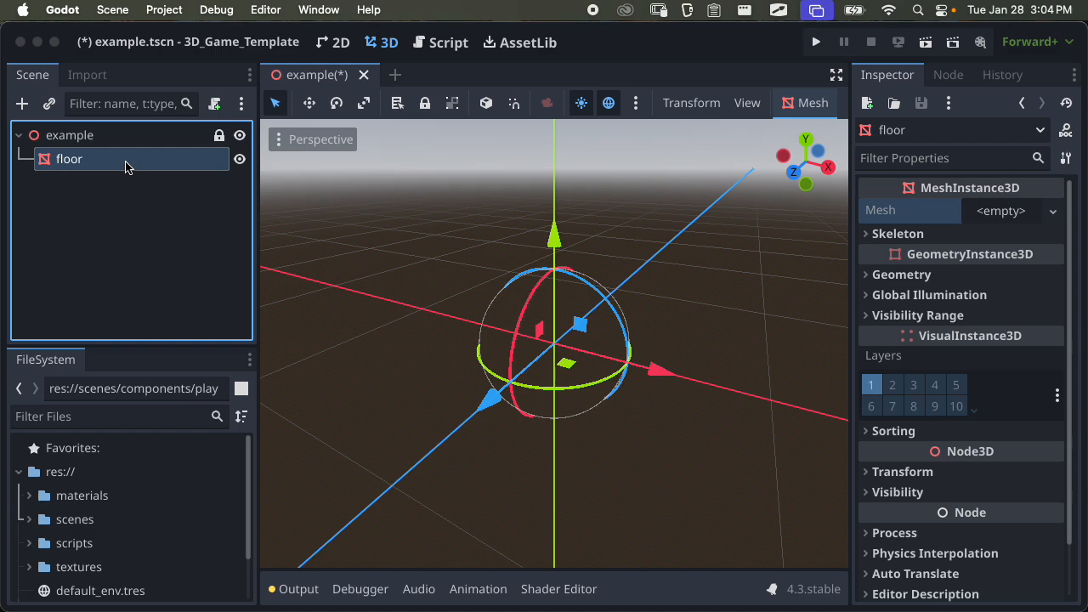
{"action": "key", "text": "super+s"}
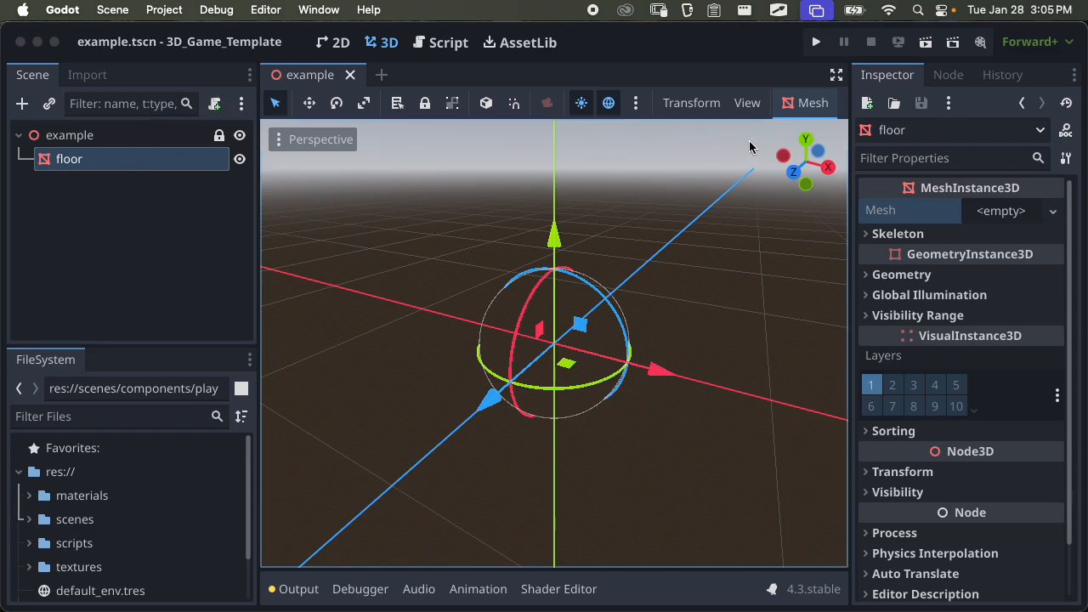
Widen the Inspector and look over the floor node's property sections
{"action": "left_click_drag", "start_coordinate": [850, 204], "coordinate": [804, 212]}
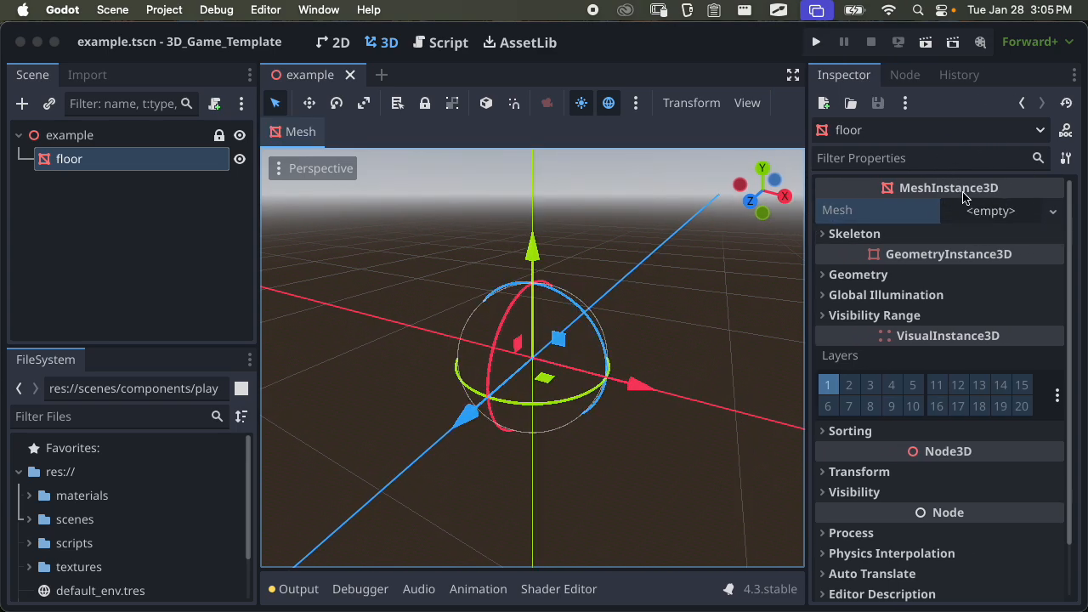
{"action": "scroll", "coordinate": [961, 252], "scroll_direction": "down", "scroll_amount": 2}
{"action": "scroll", "coordinate": [962, 268], "scroll_direction": "up", "scroll_amount": 2}
Examine the Visibility and Transform properties of the example root node, collapsing each section again
{"action": "left_click", "coordinate": [67, 138]}
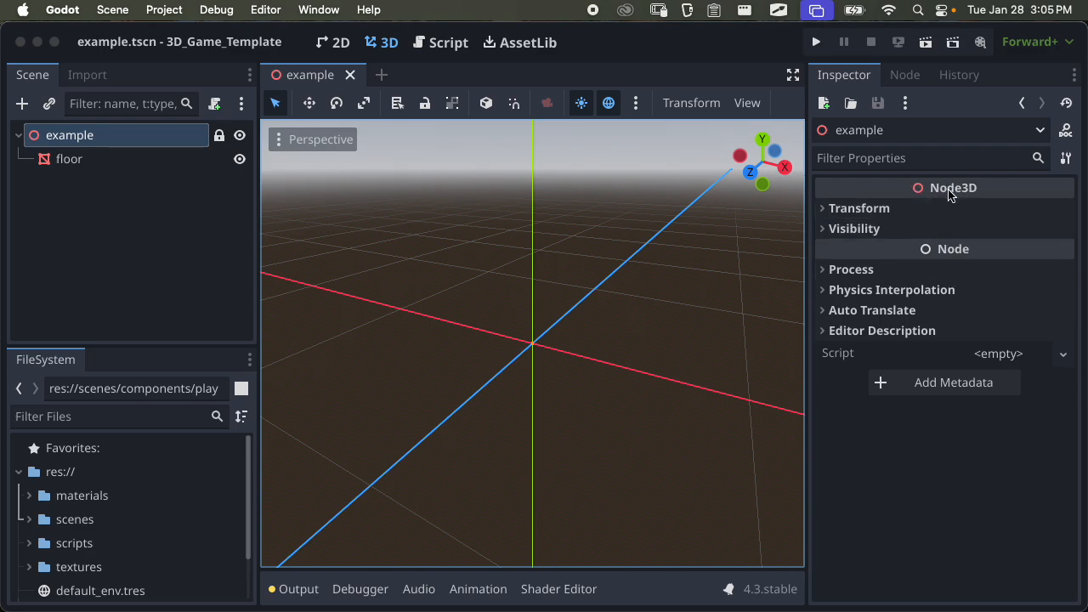
{"action": "left_click", "coordinate": [855, 227]}
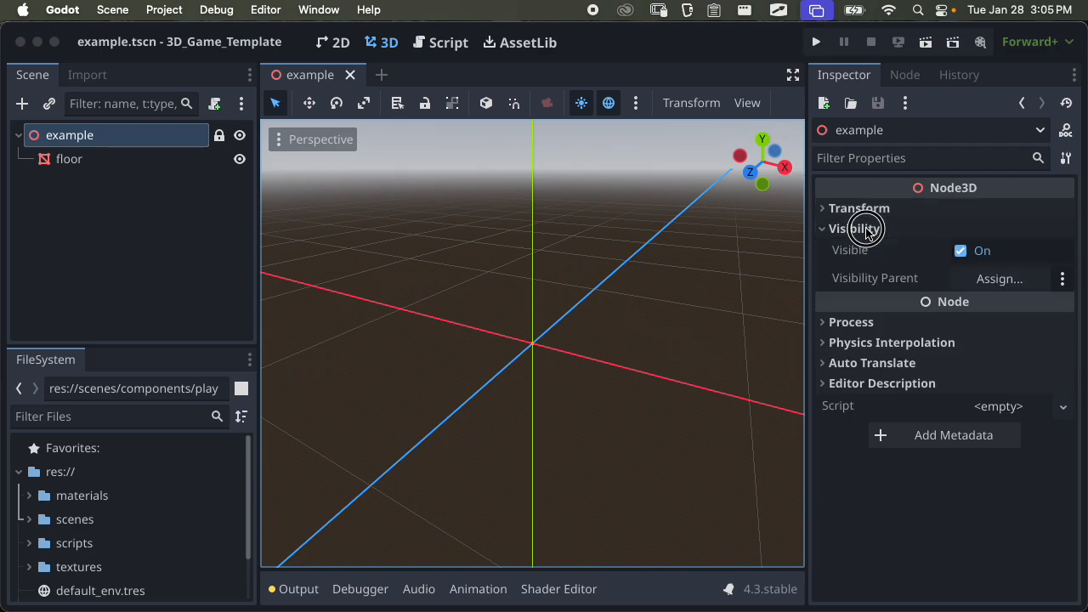
{"action": "left_click", "coordinate": [890, 233]}
{"action": "left_click", "coordinate": [899, 210]}
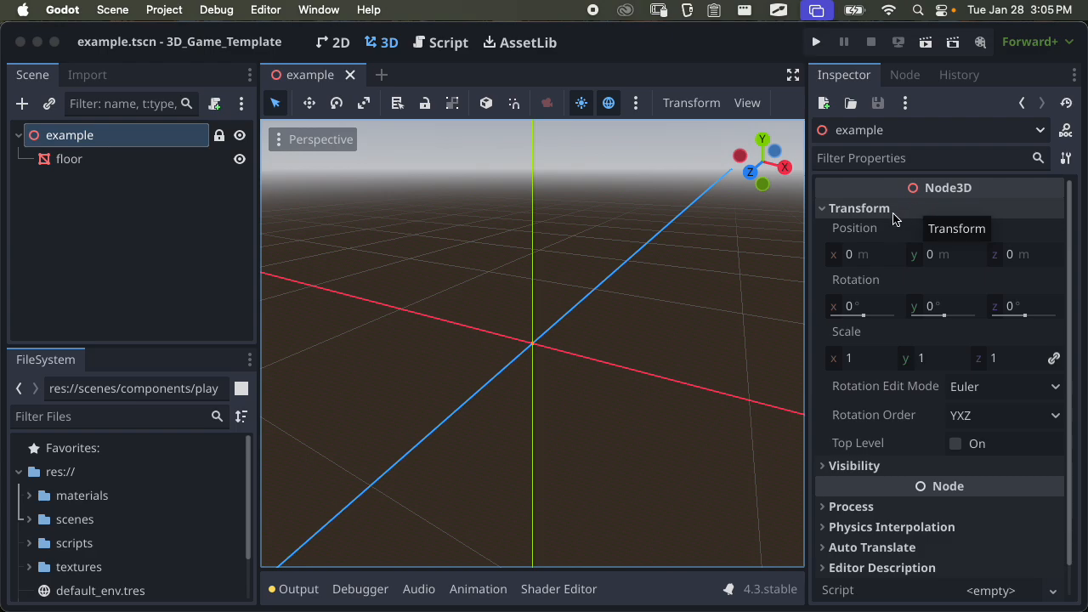
{"action": "left_click", "coordinate": [898, 212]}
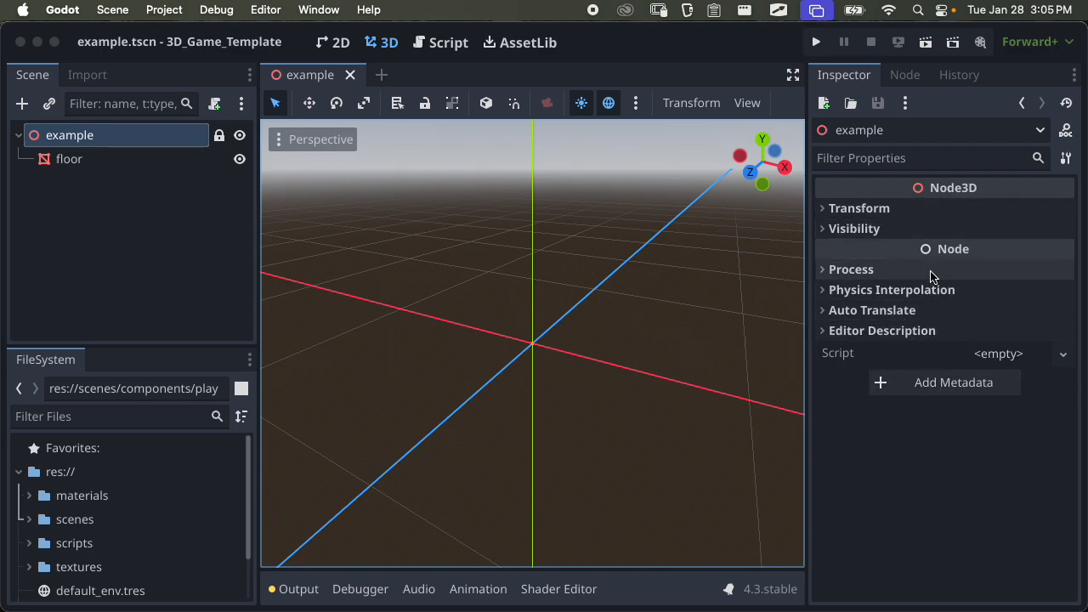
Select the floor node and review its MeshInstance3D class description and full list of inherited properties
{"action": "left_click", "coordinate": [84, 161]}
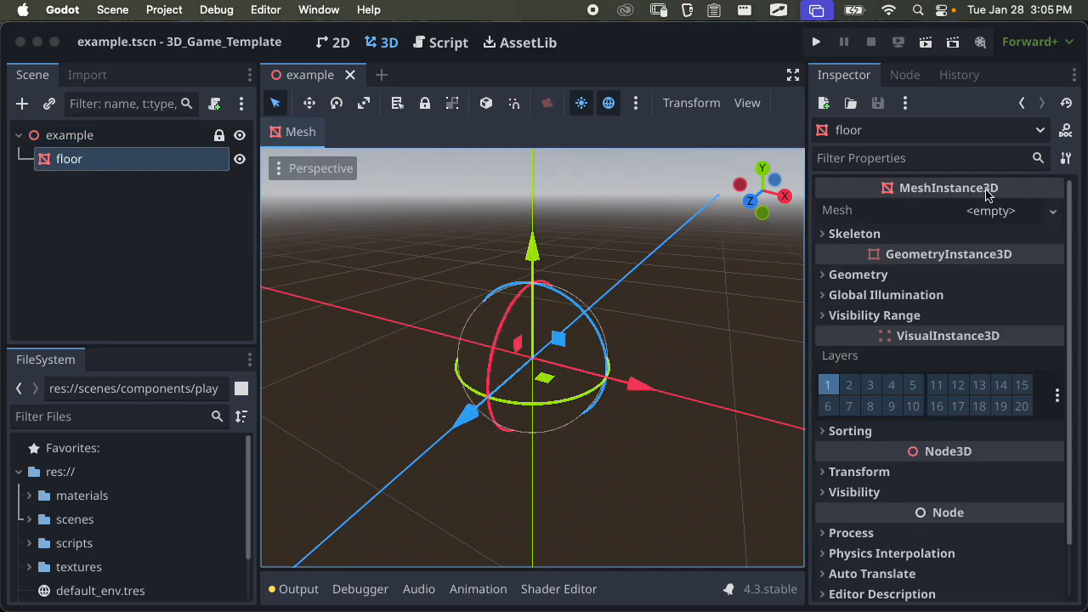
{"action": "mouse_move", "coordinate": [982, 198]}
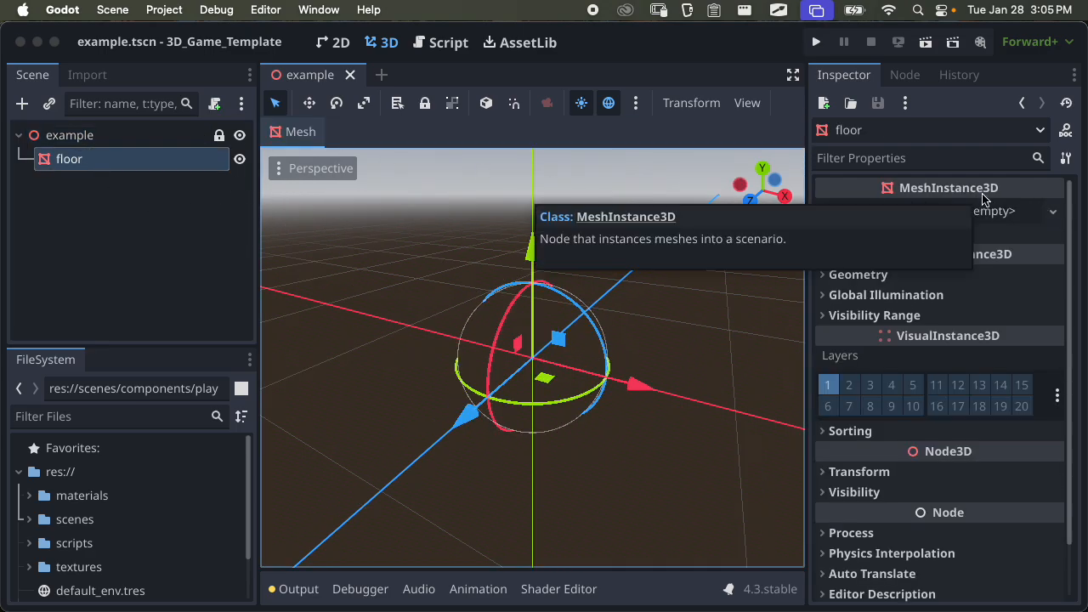
{"action": "scroll", "coordinate": [1001, 337], "scroll_direction": "down", "scroll_amount": 2}
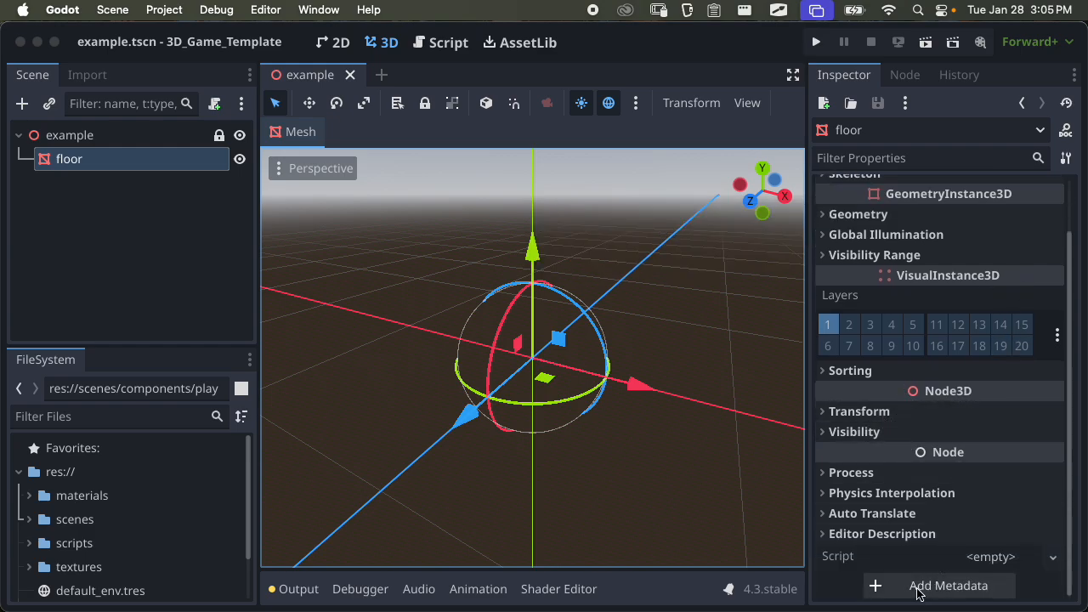
{"action": "scroll", "coordinate": [922, 468], "scroll_direction": "up", "scroll_amount": 2}
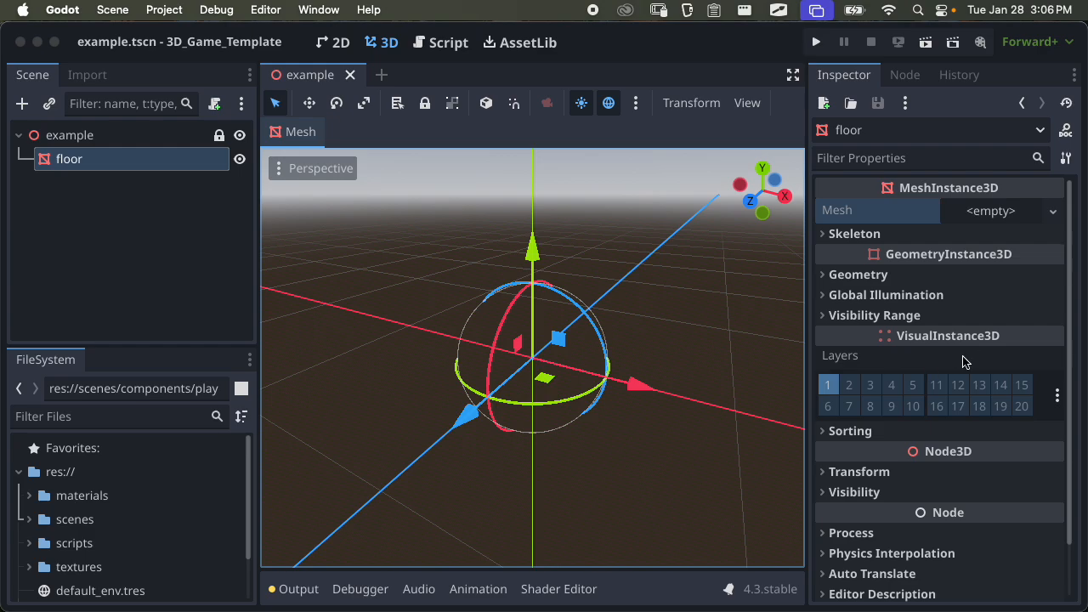
{"action": "scroll", "coordinate": [978, 370], "scroll_direction": "down", "scroll_amount": 2}
{"action": "scroll", "coordinate": [973, 361], "scroll_direction": "up", "scroll_amount": 2}
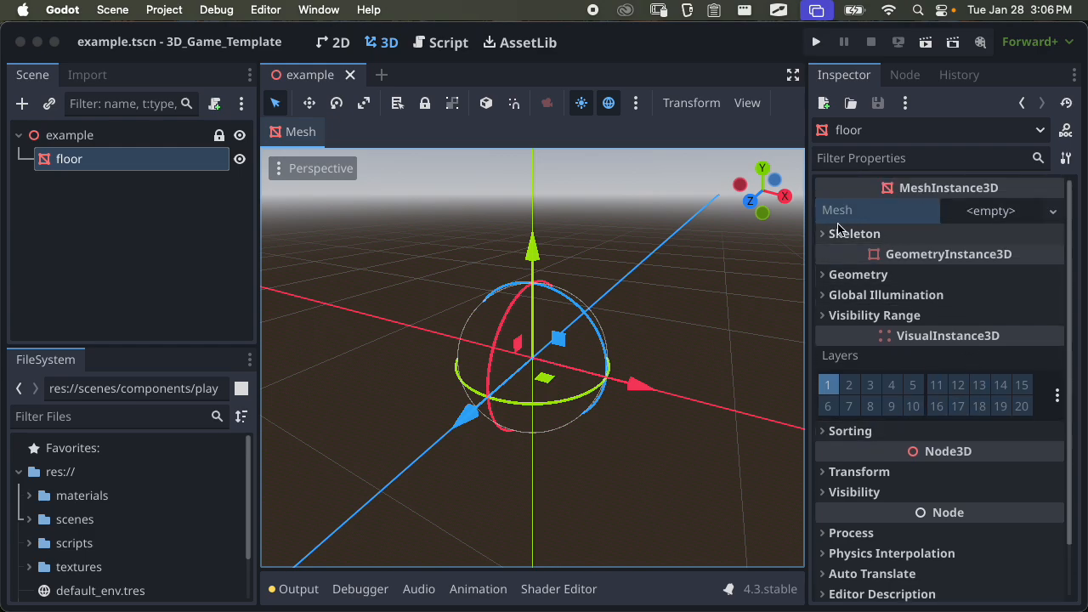
Assign a new BoxMesh to the floor node's Mesh property and bring the whole box into view
{"action": "left_click", "coordinate": [1006, 213]}
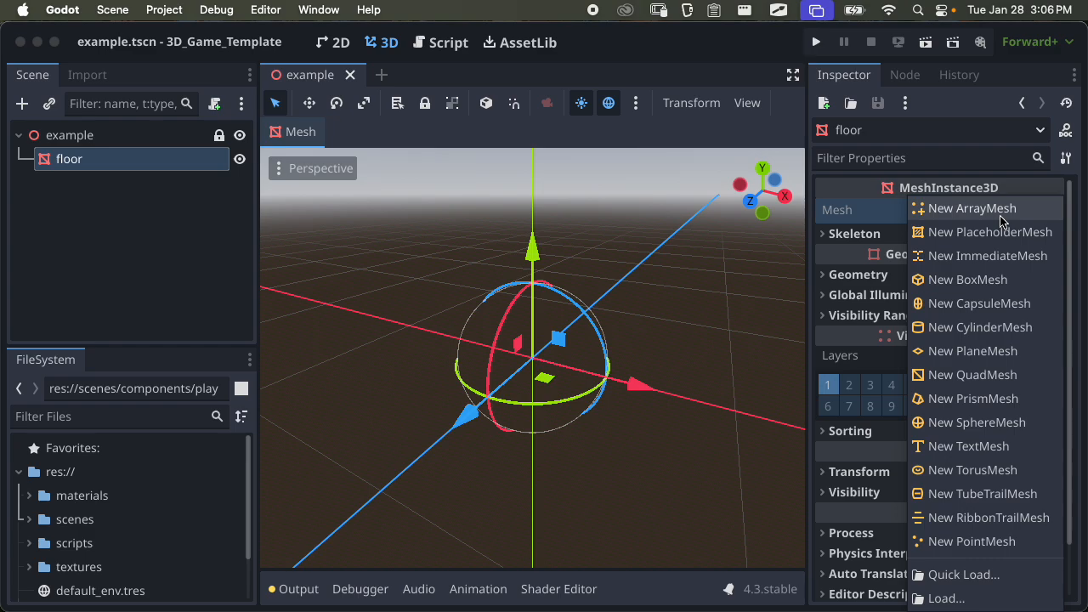
{"action": "left_click", "coordinate": [991, 289]}
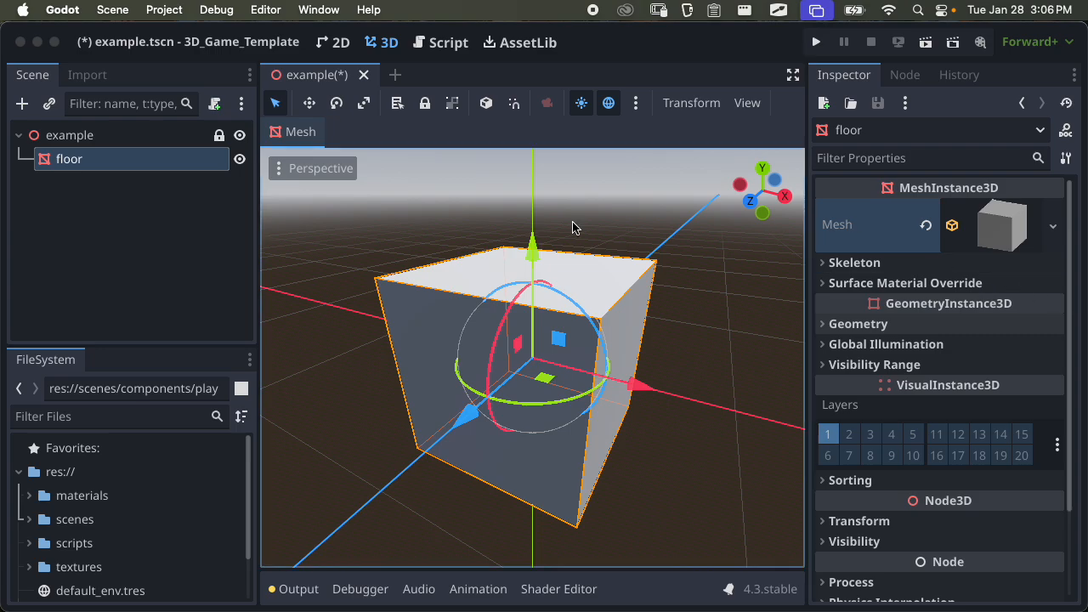
{"action": "scroll", "coordinate": [587, 347], "scroll_direction": "down", "scroll_amount": 5}
{"action": "scroll", "coordinate": [595, 344], "scroll_direction": "up", "scroll_amount": 3}
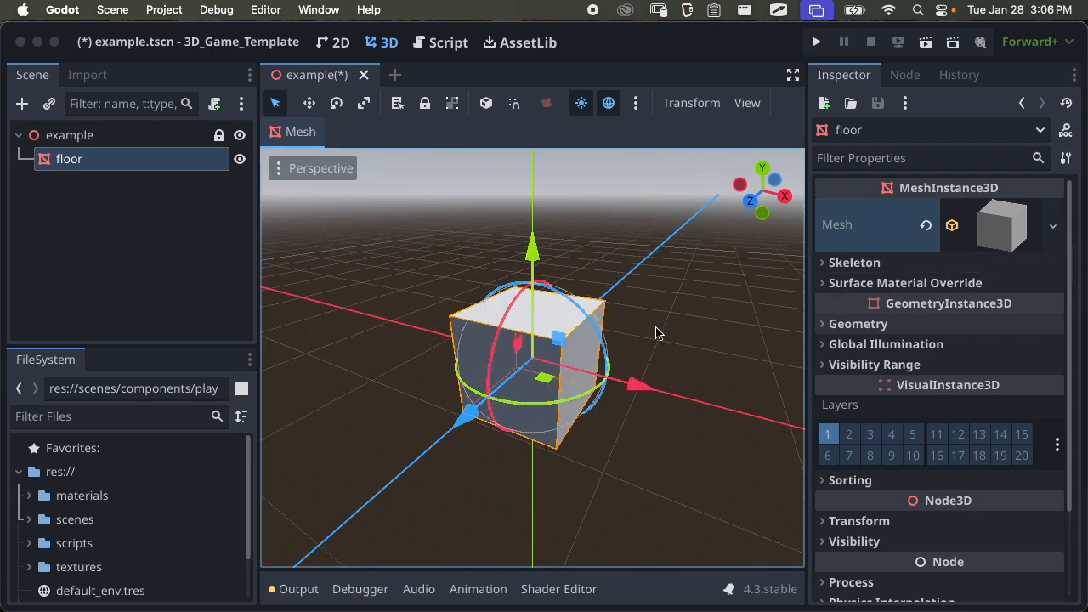
Expand the floor's BoxMesh resource and examine its size, subdivision, material and Custom AABB settings
{"action": "left_click", "coordinate": [1005, 224]}
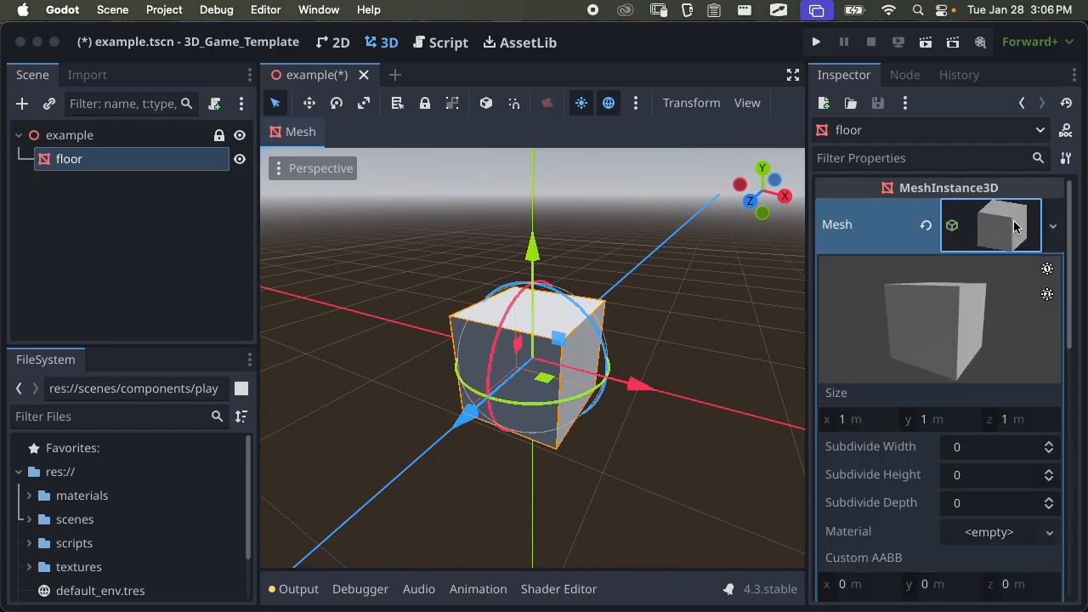
{"action": "left_click", "coordinate": [1010, 230]}
{"action": "left_click", "coordinate": [1009, 230]}
{"action": "scroll", "coordinate": [945, 433], "scroll_direction": "down", "scroll_amount": 2}
{"action": "scroll", "coordinate": [947, 435], "scroll_direction": "up", "scroll_amount": 2}
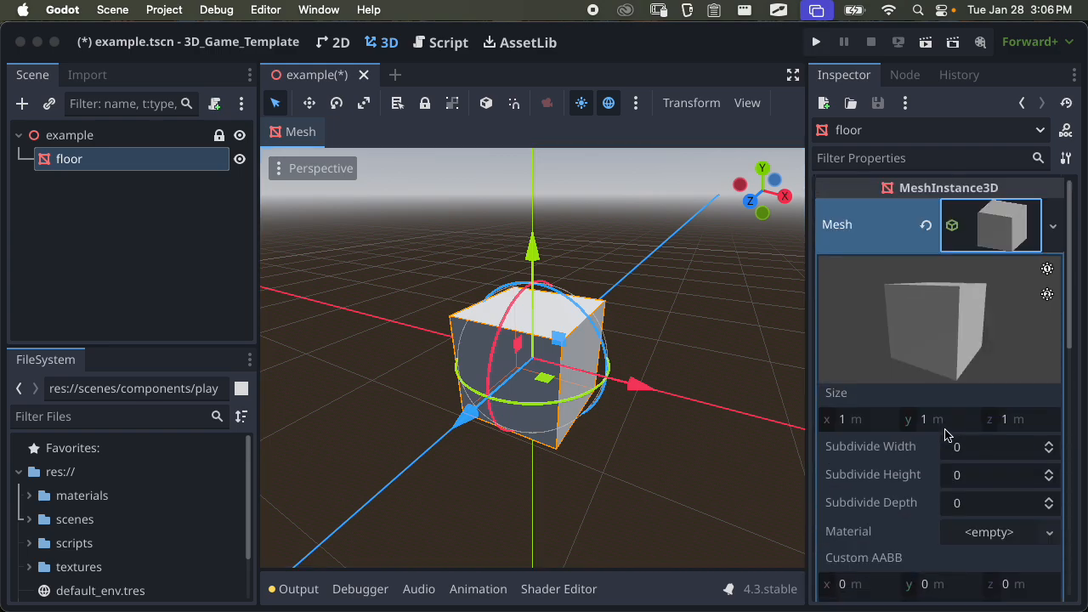
{"action": "left_click", "coordinate": [990, 231]}
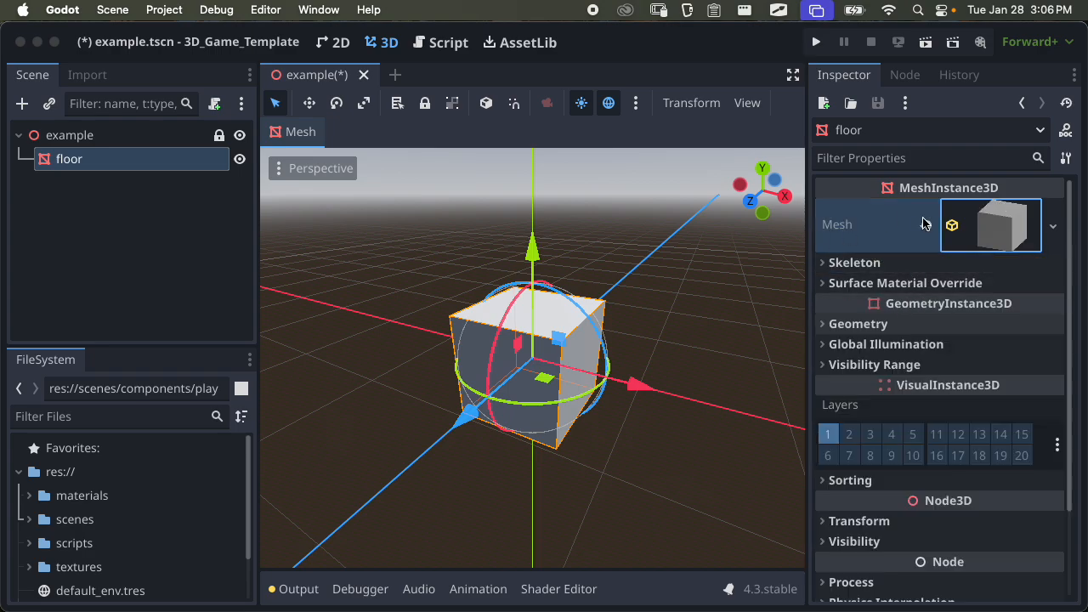
{"action": "left_click", "coordinate": [1005, 230]}
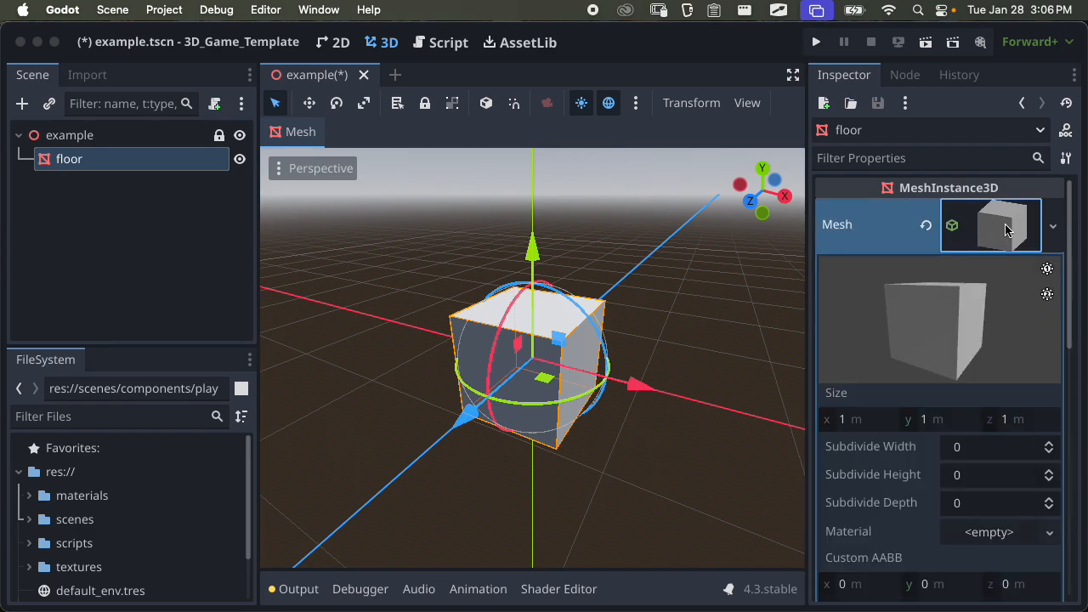
{"action": "left_click", "coordinate": [1005, 229]}
{"action": "left_click", "coordinate": [1005, 230]}
{"action": "scroll", "coordinate": [990, 312], "scroll_direction": "down", "scroll_amount": 3}
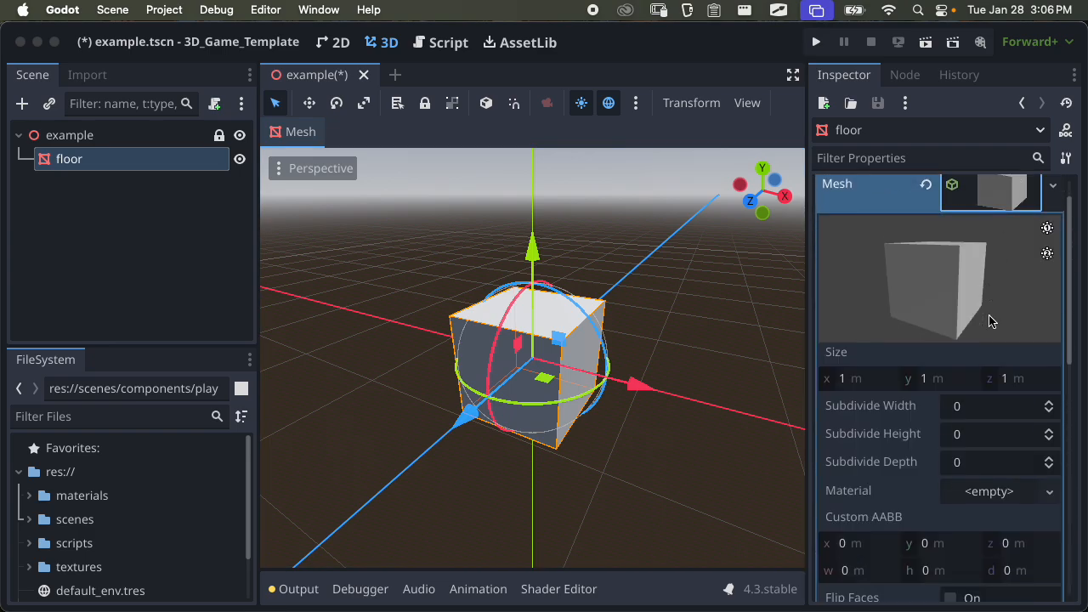
Review the remaining BoxMesh properties of the floor down to the Resource section, and collapse the mesh resource
{"action": "scroll", "coordinate": [990, 313], "scroll_direction": "down", "scroll_amount": 2}
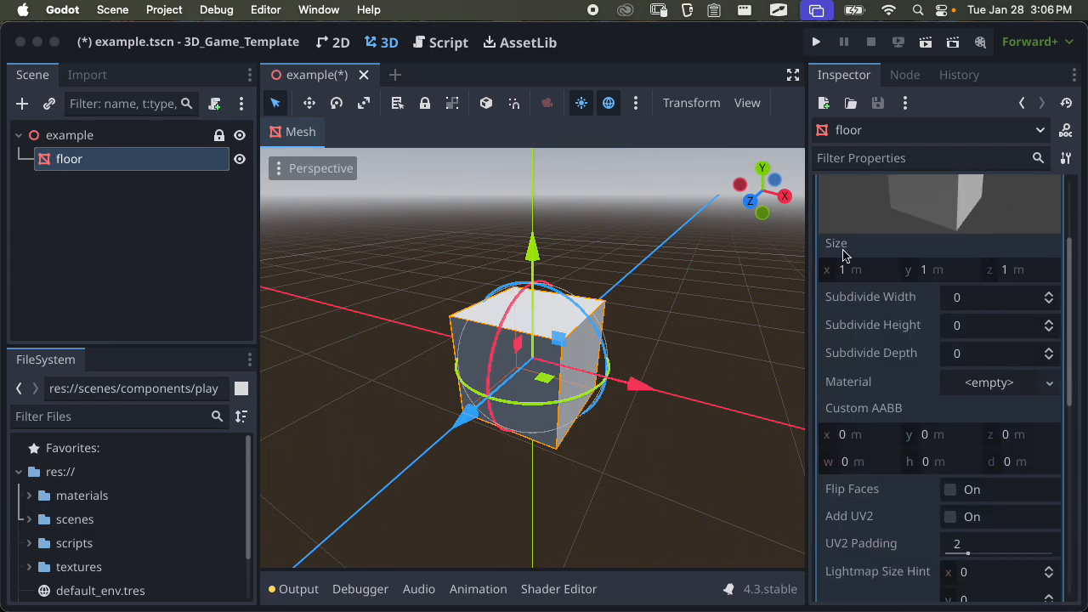
{"action": "scroll", "coordinate": [850, 255], "scroll_direction": "down", "scroll_amount": 2}
{"action": "scroll", "coordinate": [880, 323], "scroll_direction": "down", "scroll_amount": 2}
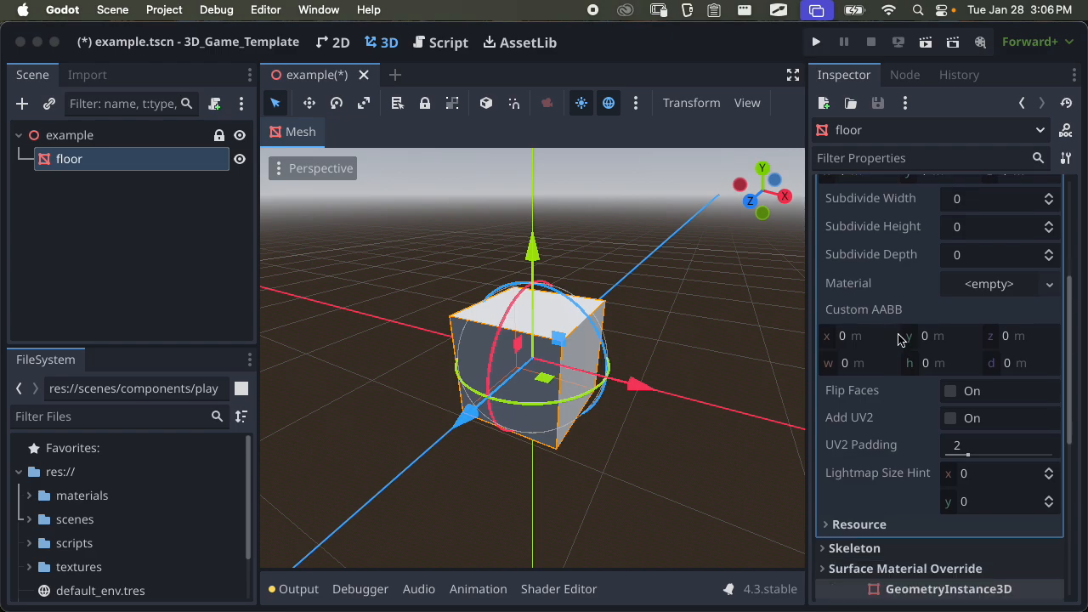
{"action": "scroll", "coordinate": [913, 307], "scroll_direction": "down", "scroll_amount": 2}
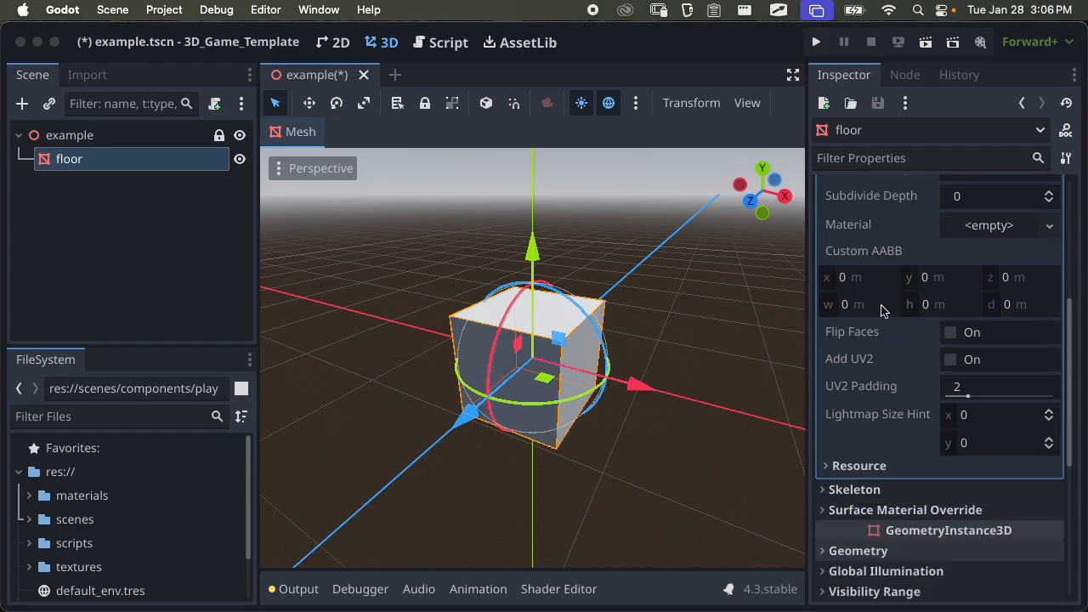
{"action": "scroll", "coordinate": [886, 311], "scroll_direction": "up", "scroll_amount": 10}
{"action": "left_click", "coordinate": [988, 235]}
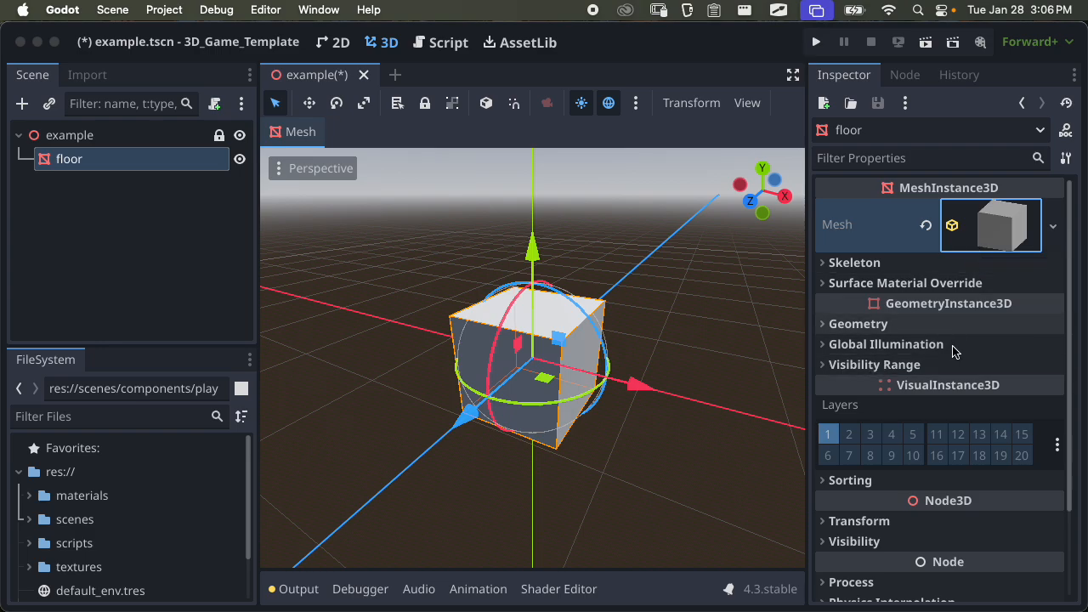
Expand the floor's Transform section and read the description of its Scale property
{"action": "scroll", "coordinate": [958, 360], "scroll_direction": "down", "scroll_amount": 4}
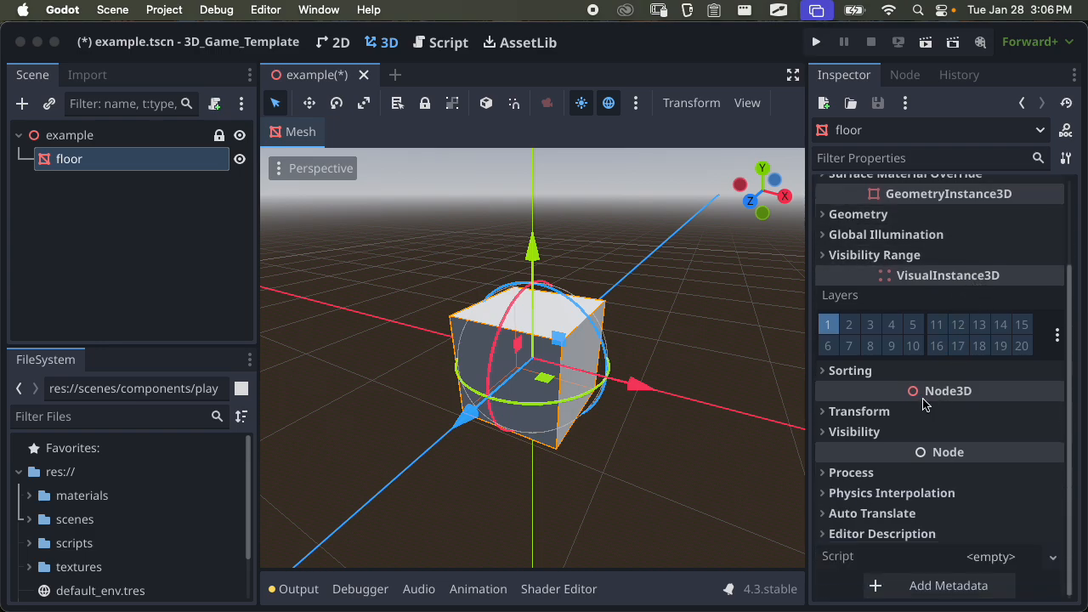
{"action": "left_click", "coordinate": [881, 412]}
{"action": "scroll", "coordinate": [880, 408], "scroll_direction": "down", "scroll_amount": 2}
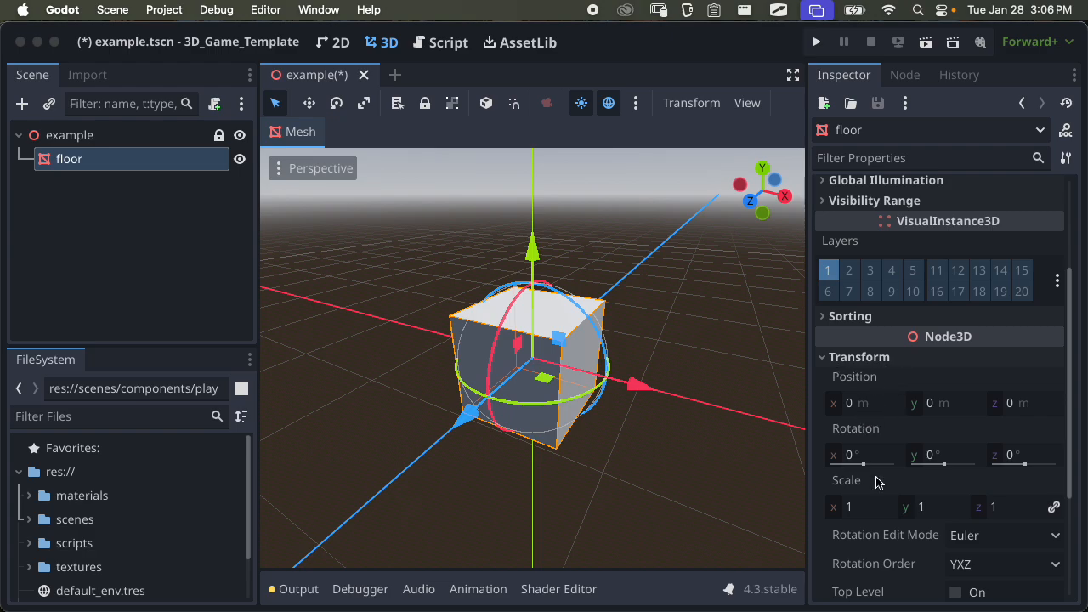
{"action": "mouse_move", "coordinate": [887, 492]}
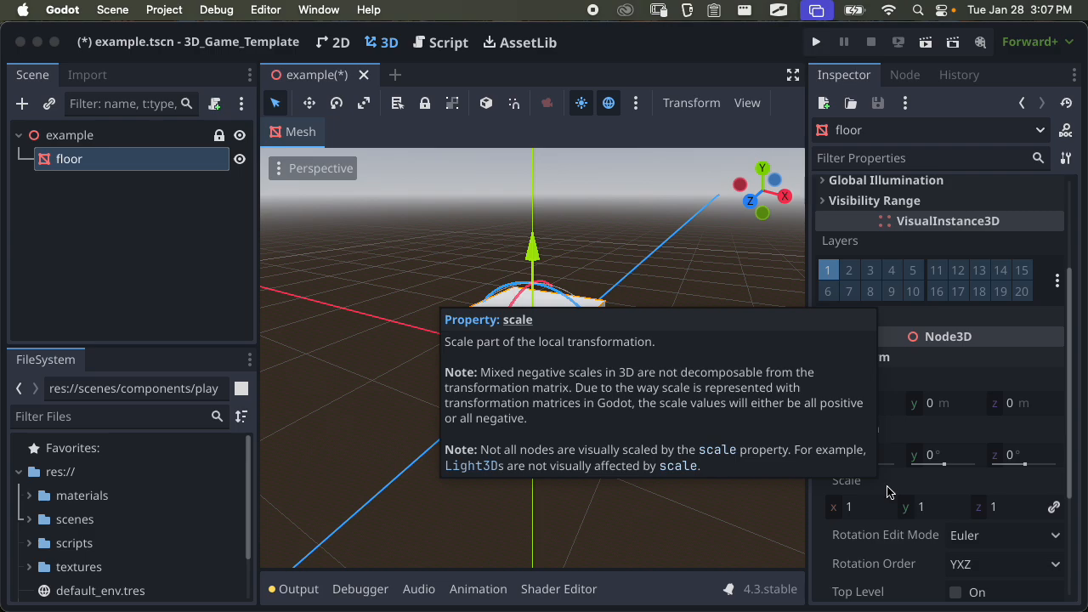
Reopen the floor's BoxMesh resource to examine its Size property, and collapse the resource again
{"action": "scroll", "coordinate": [981, 298], "scroll_direction": "up", "scroll_amount": 5}
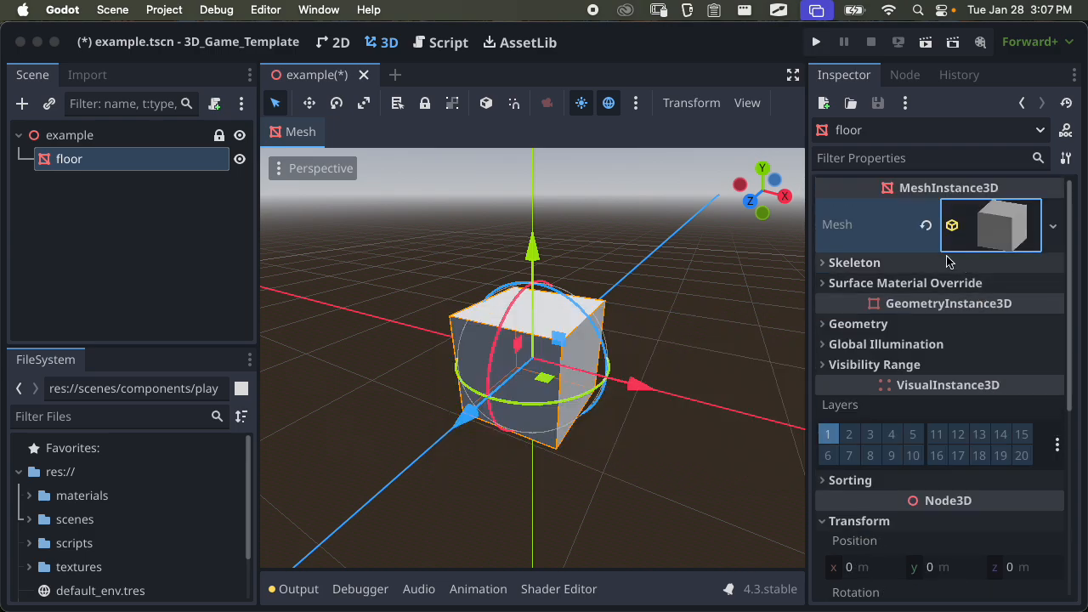
{"action": "left_click", "coordinate": [1001, 231]}
{"action": "left_click", "coordinate": [839, 389]}
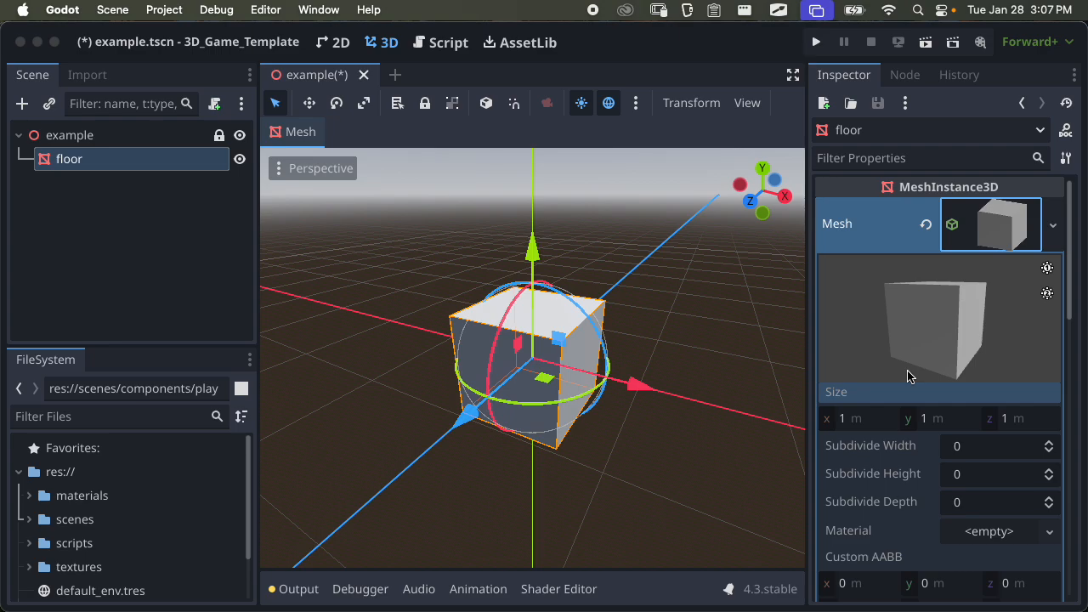
{"action": "left_click", "coordinate": [1011, 223]}
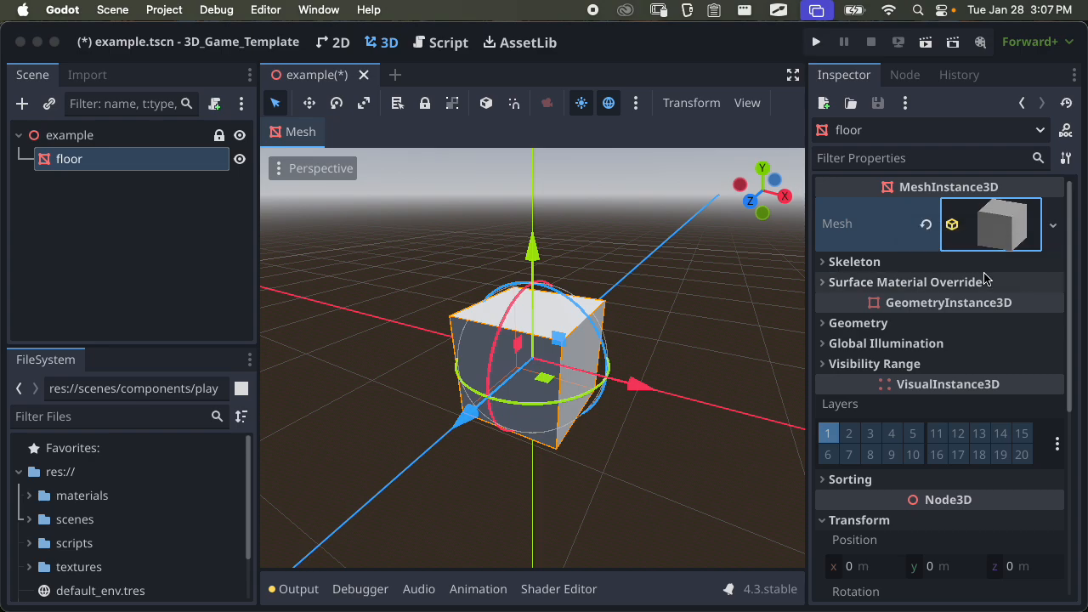
Examine the X, Y and Z Scale values in the floor's Transform section and collapse that section
{"action": "scroll", "coordinate": [982, 217], "scroll_direction": "down", "scroll_amount": 5}
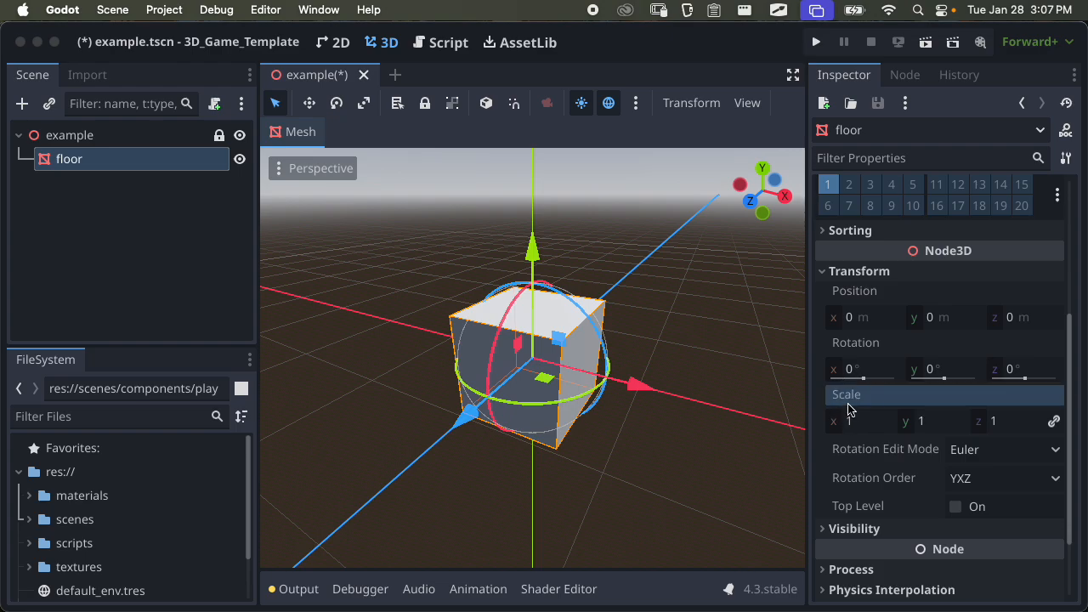
{"action": "left_click_drag", "start_coordinate": [839, 420], "coordinate": [859, 421]}
{"action": "left_click_drag", "start_coordinate": [850, 427], "coordinate": [772, 427]}
{"action": "left_click", "coordinate": [1054, 397]}
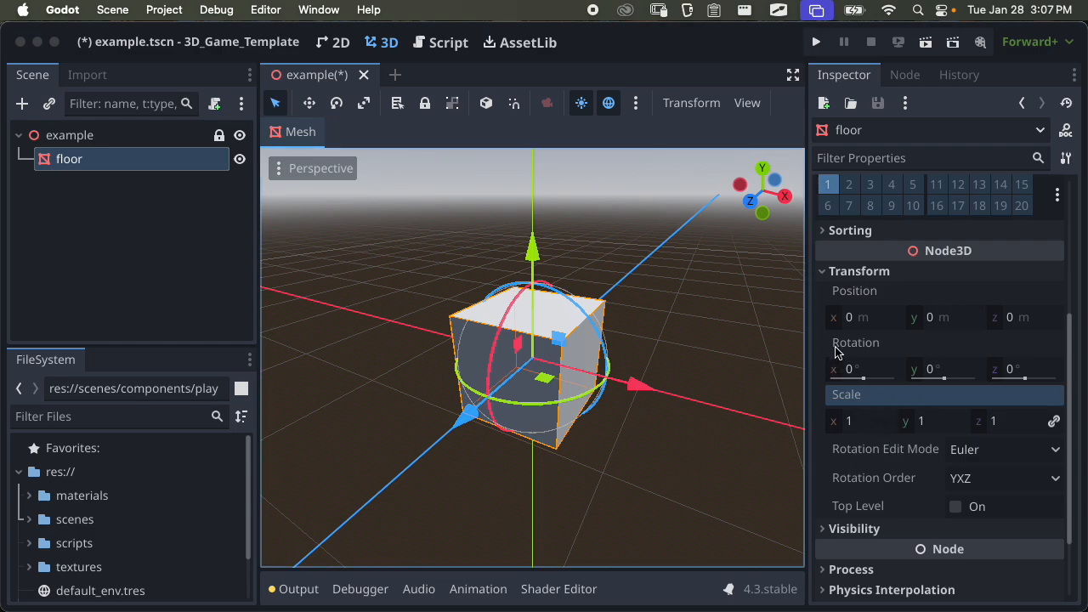
{"action": "scroll", "coordinate": [858, 307], "scroll_direction": "up", "scroll_amount": 8}
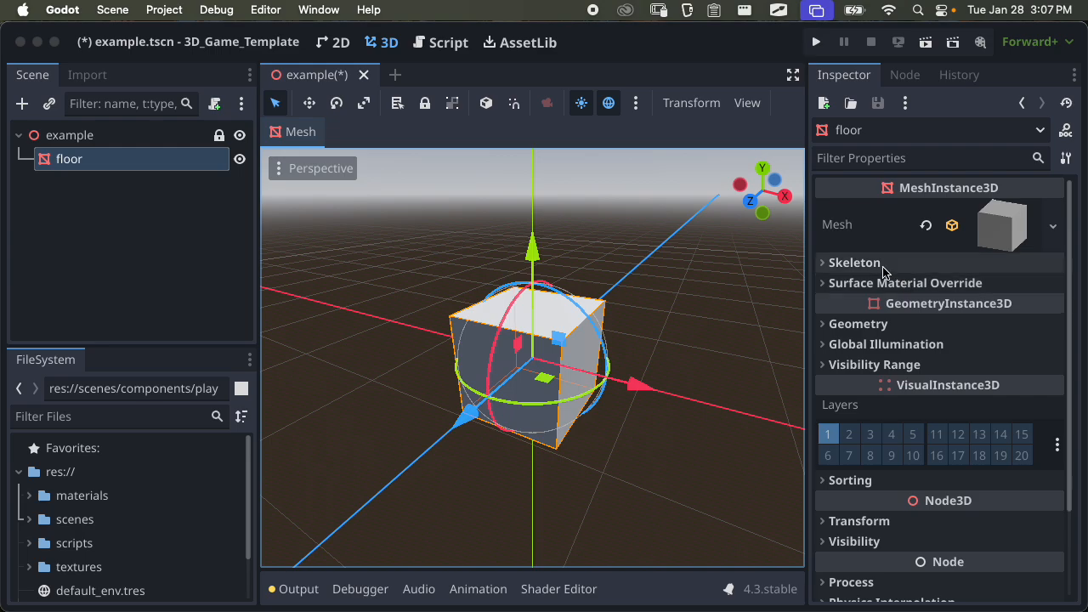
Expand the floor's BoxMesh resource and narrow the Scene and FileSystem docks to enlarge the 3D viewport
{"action": "left_click", "coordinate": [1009, 245]}
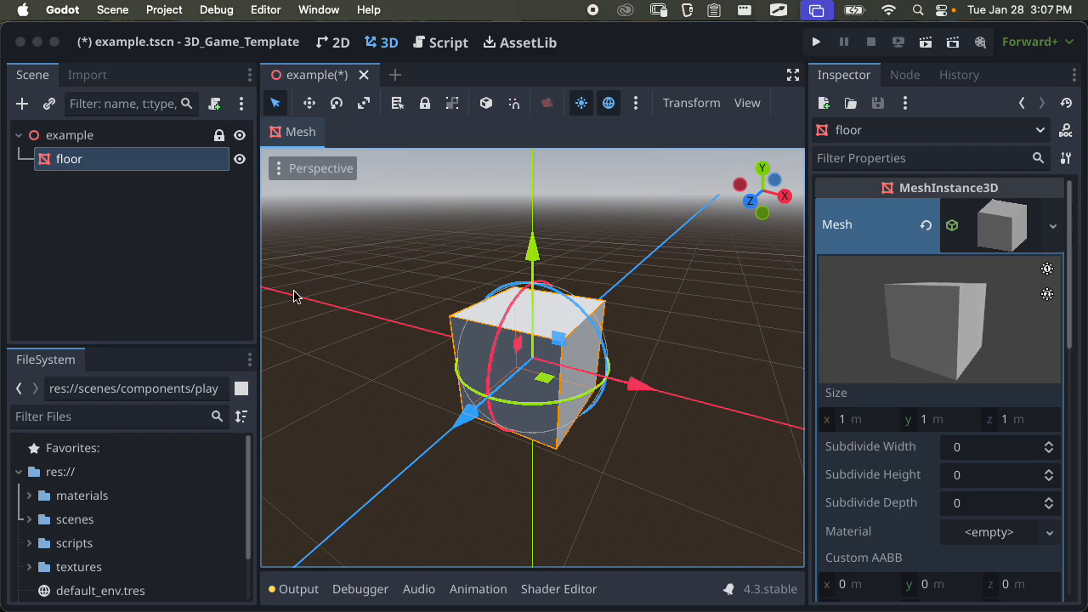
{"action": "left_click_drag", "start_coordinate": [257, 270], "coordinate": [187, 273]}
{"action": "scroll", "coordinate": [882, 296], "scroll_direction": "down", "scroll_amount": 2}
{"action": "scroll", "coordinate": [882, 296], "scroll_direction": "down", "scroll_amount": 2}
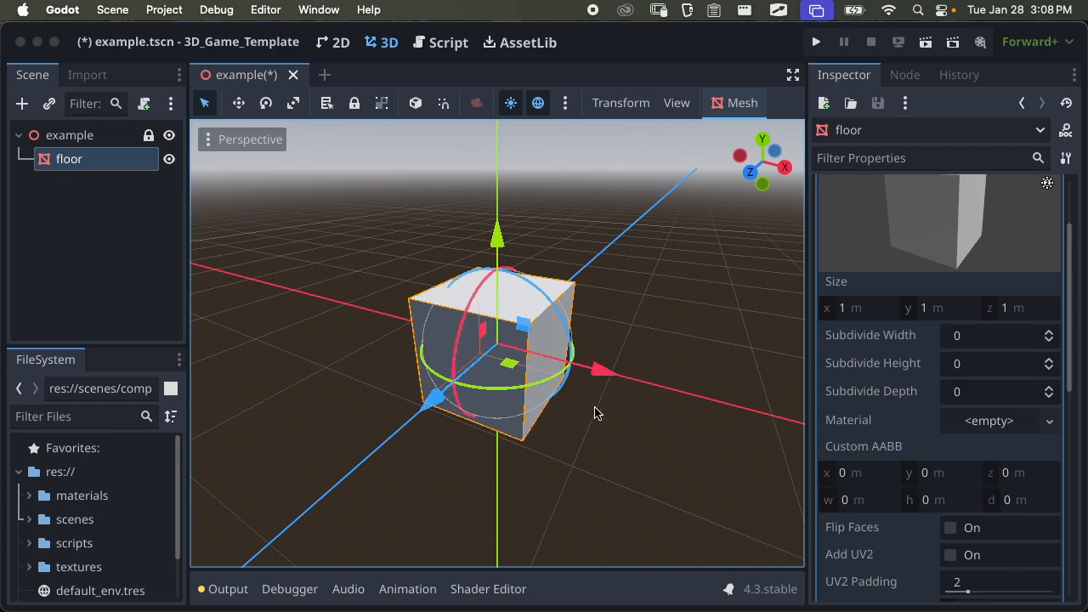
Set the floor BoxMesh's X size to 10 m and bring the full length of the box into view
{"action": "scroll", "coordinate": [578, 340], "scroll_direction": "down", "scroll_amount": 2}
{"action": "scroll", "coordinate": [565, 343], "scroll_direction": "down", "scroll_amount": 2}
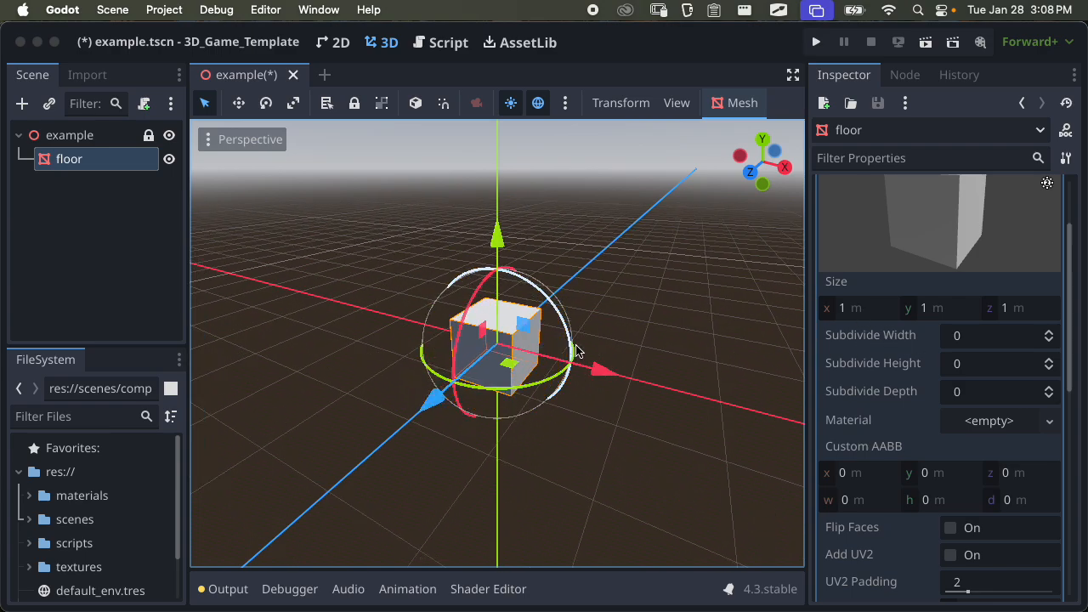
{"action": "left_click", "coordinate": [867, 307]}
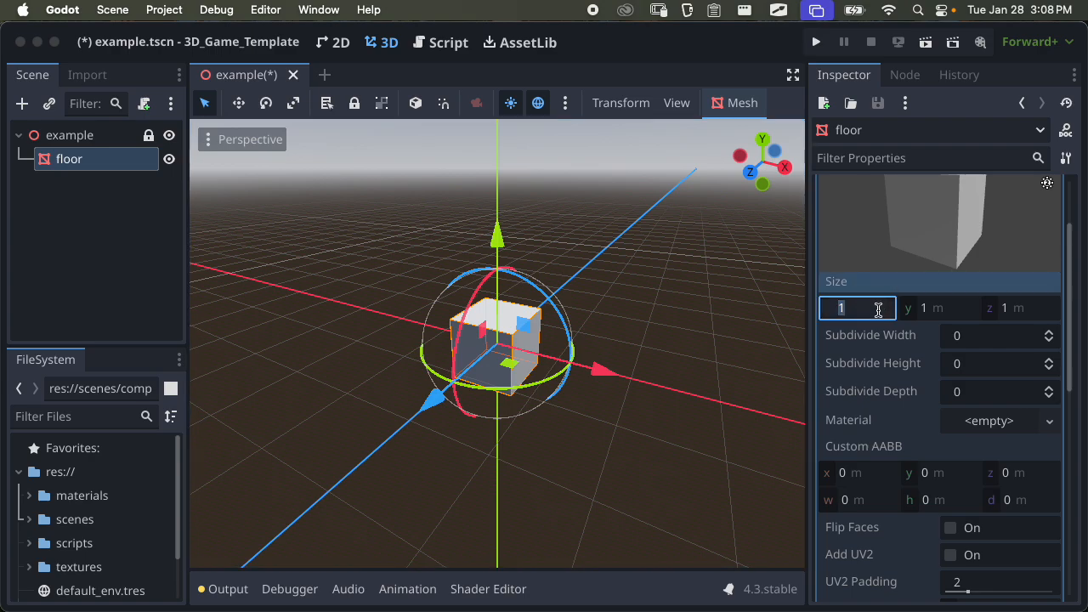
{"action": "type", "text": "10"}
{"action": "key", "text": "Return"}
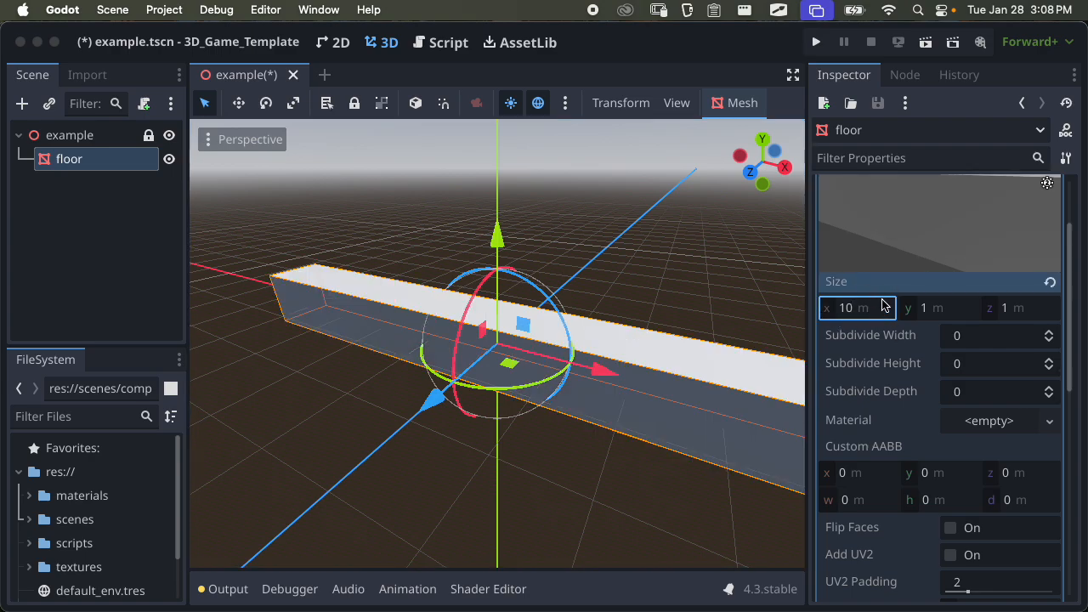
{"action": "scroll", "coordinate": [557, 357], "scroll_direction": "down", "scroll_amount": 10}
{"action": "scroll", "coordinate": [558, 355], "scroll_direction": "up", "scroll_amount": 2}
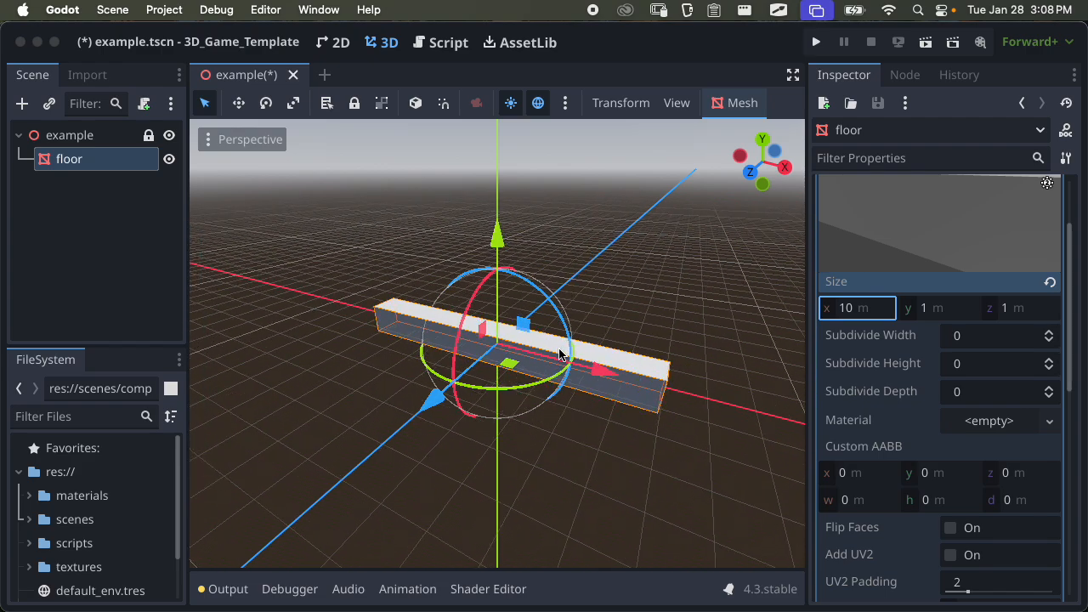
{"action": "scroll", "coordinate": [559, 356], "scroll_direction": "down", "scroll_amount": 5}
{"action": "scroll", "coordinate": [562, 359], "scroll_direction": "up", "scroll_amount": 7}
{"action": "scroll", "coordinate": [567, 362], "scroll_direction": "down", "scroll_amount": 2}
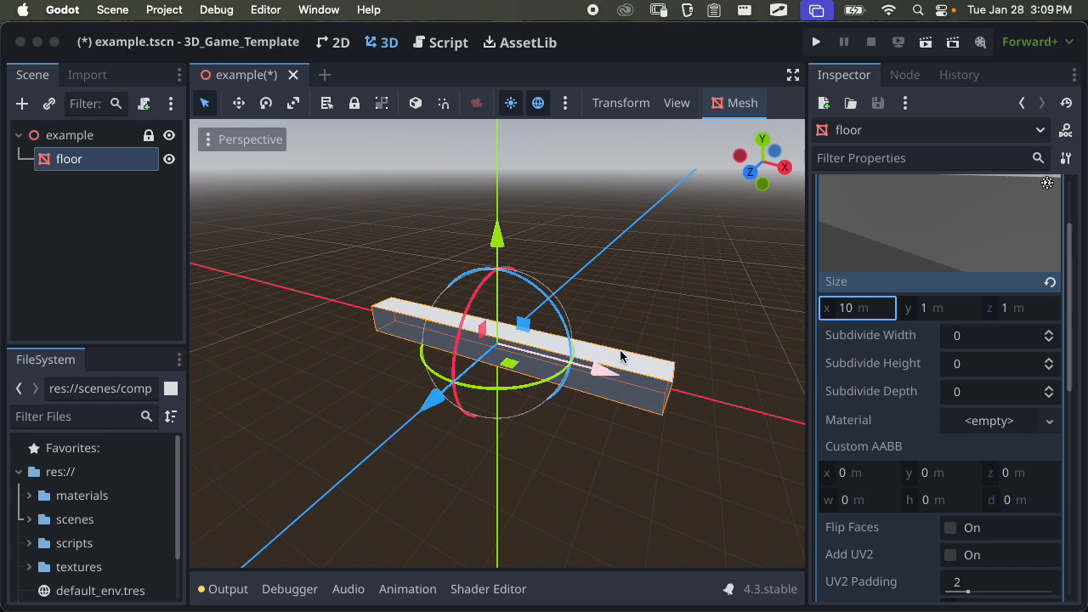
{"action": "scroll", "coordinate": [620, 357], "scroll_direction": "up", "scroll_amount": 1}
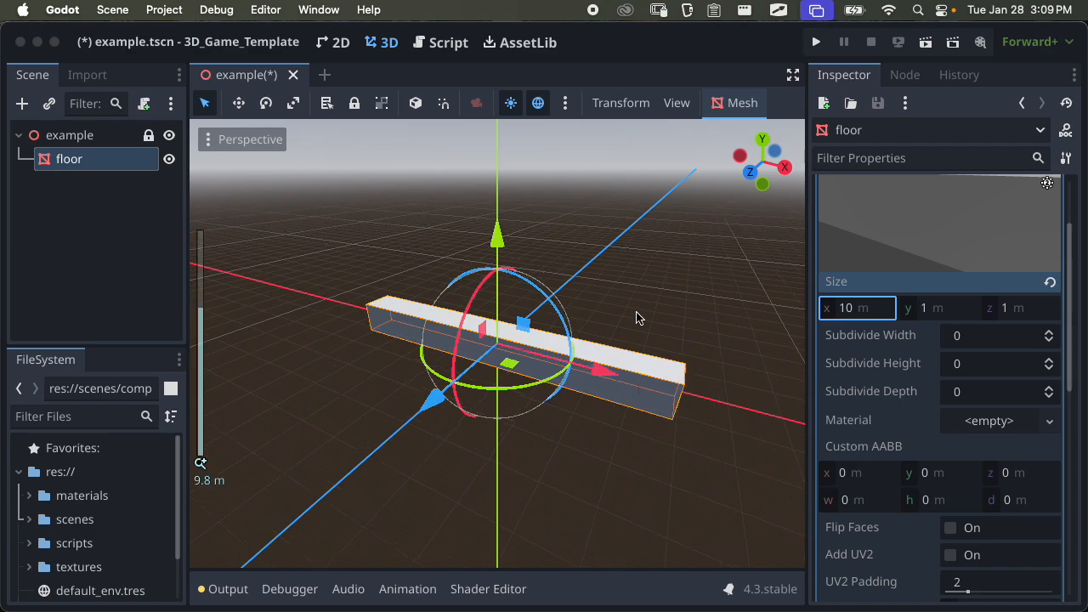
Set the floor BoxMesh's Z size to 20 m and bring the whole slab into view
{"action": "left_click", "coordinate": [938, 308]}
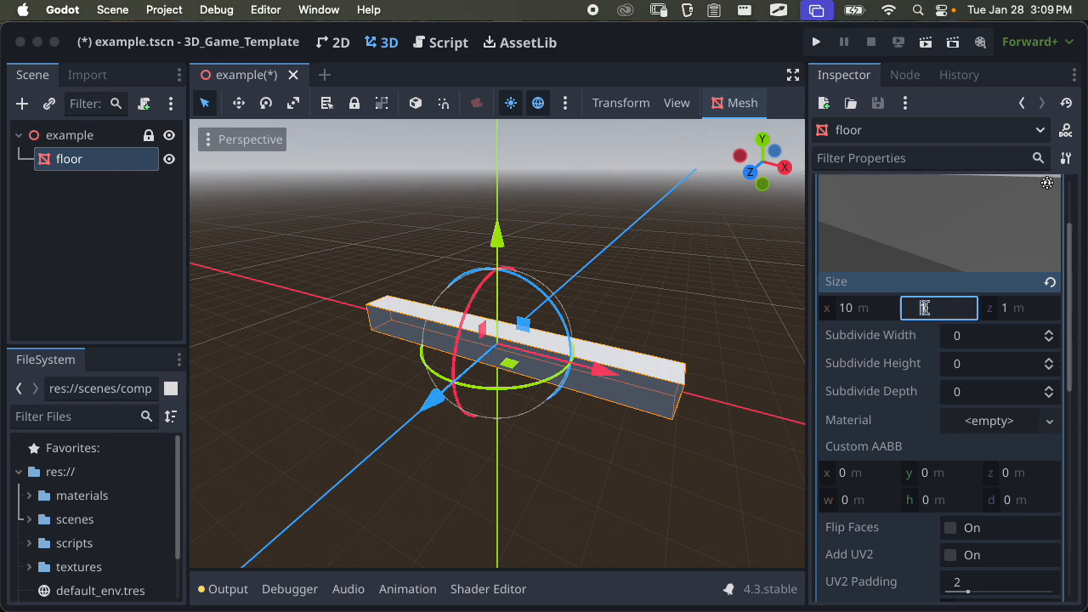
{"action": "left_click", "coordinate": [1020, 306]}
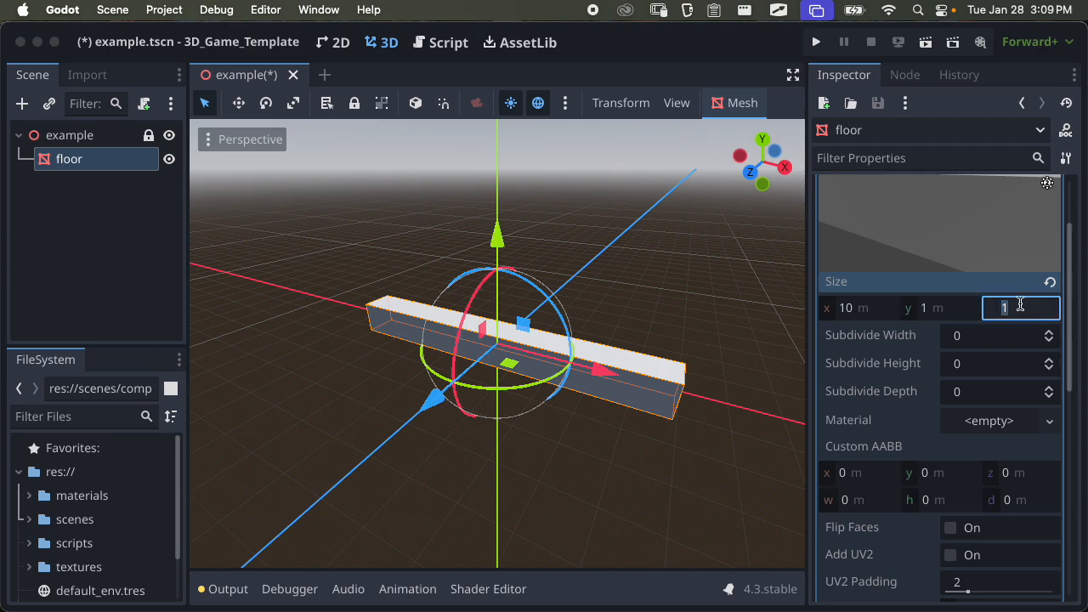
{"action": "type", "text": "20"}
{"action": "key", "text": "Return"}
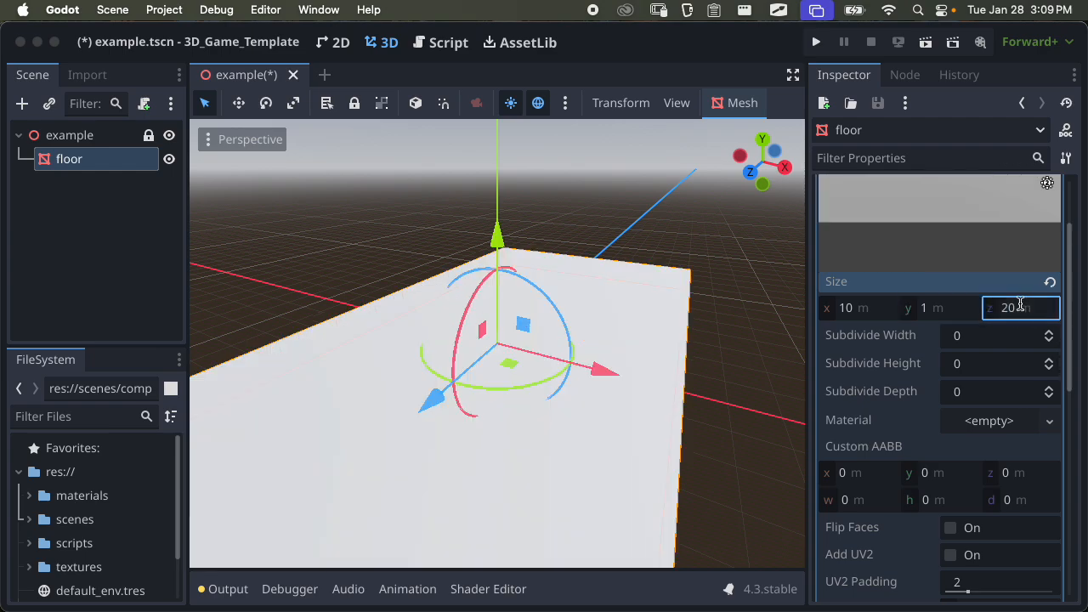
{"action": "scroll", "coordinate": [679, 421], "scroll_direction": "down", "scroll_amount": 5}
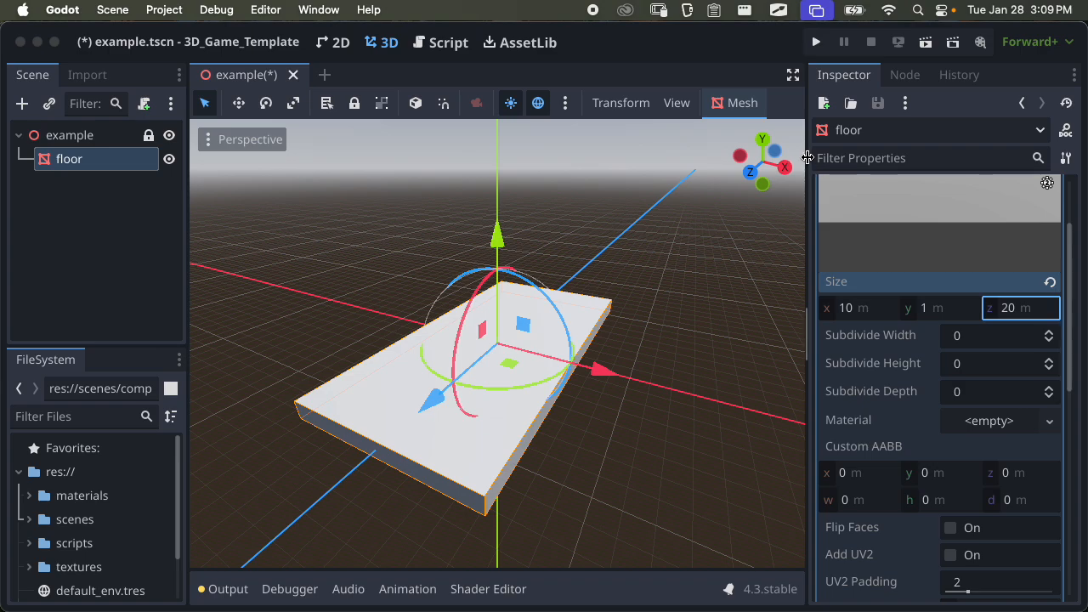
Narrow the Inspector dock to enlarge the 3D viewport, and reselect the floor mesh in the viewport
{"action": "left_click_drag", "start_coordinate": [808, 158], "coordinate": [890, 157]}
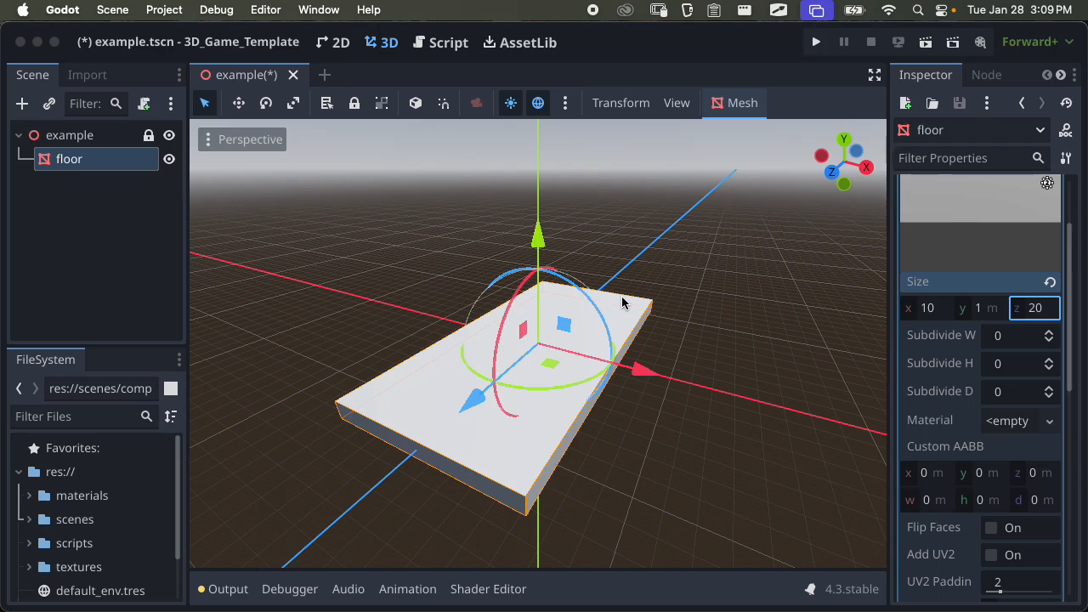
{"action": "left_click", "coordinate": [752, 265]}
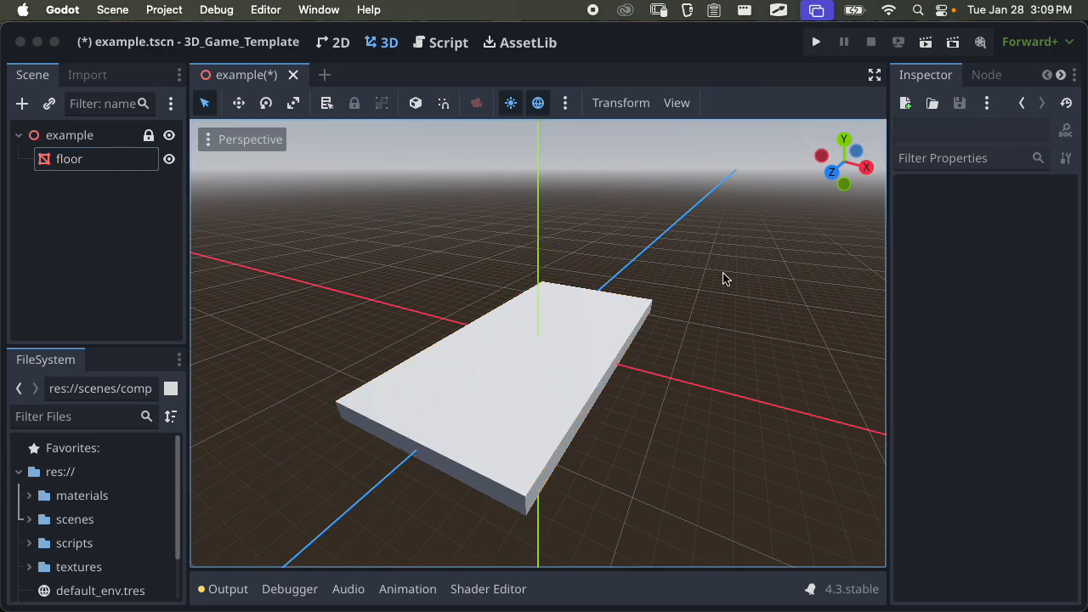
{"action": "left_click", "coordinate": [609, 309]}
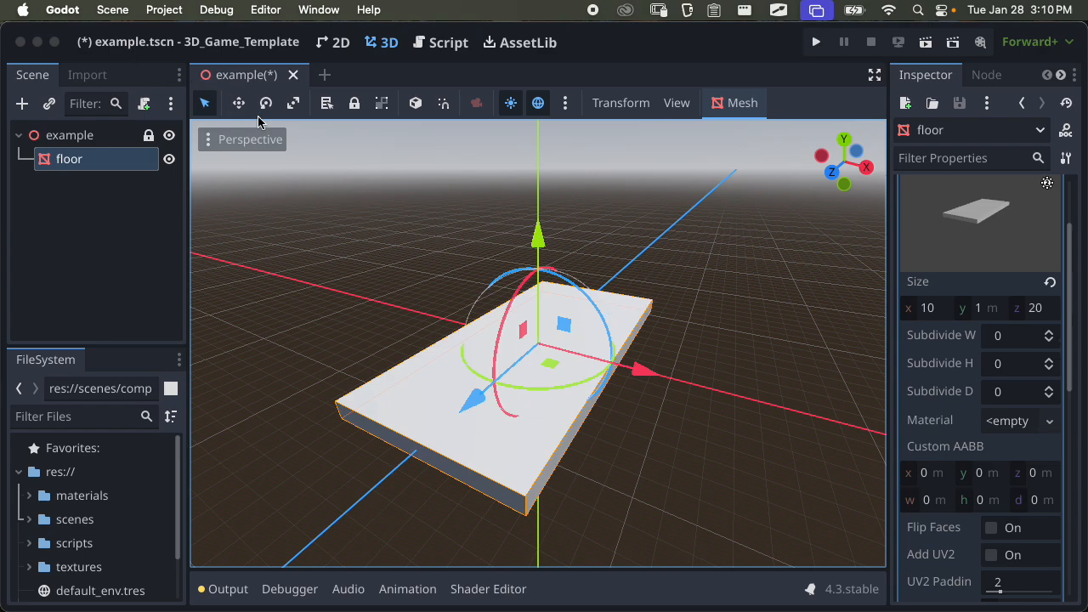
Use Move Mode to shift the floor slightly upward along Y and a little along its horizontal axes
{"action": "left_click", "coordinate": [239, 104]}
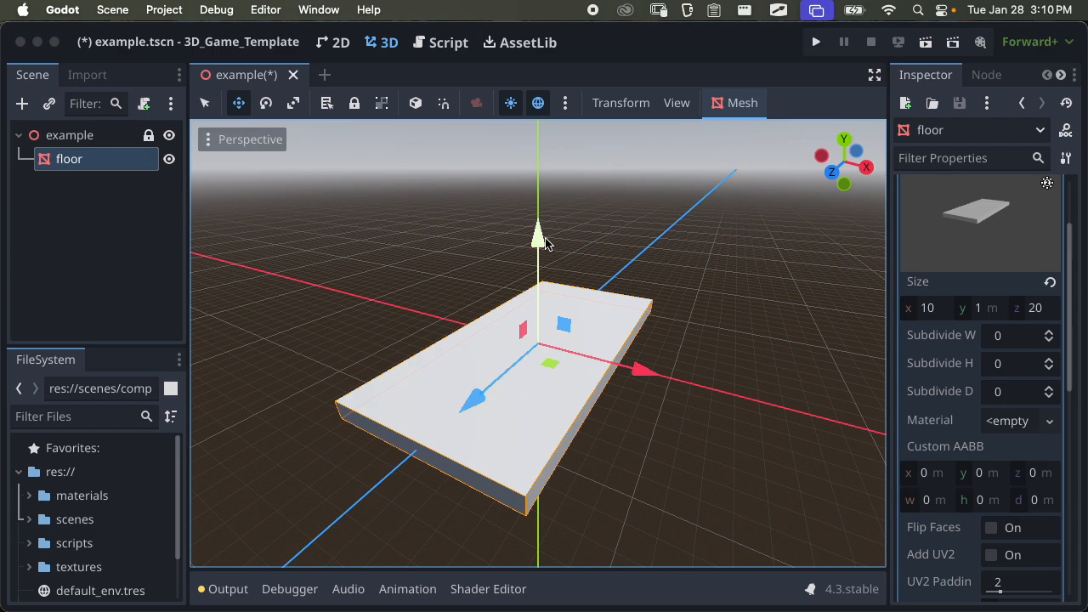
{"action": "left_click_drag", "start_coordinate": [543, 241], "coordinate": [524, 224]}
{"action": "left_click_drag", "start_coordinate": [675, 248], "coordinate": [656, 242]}
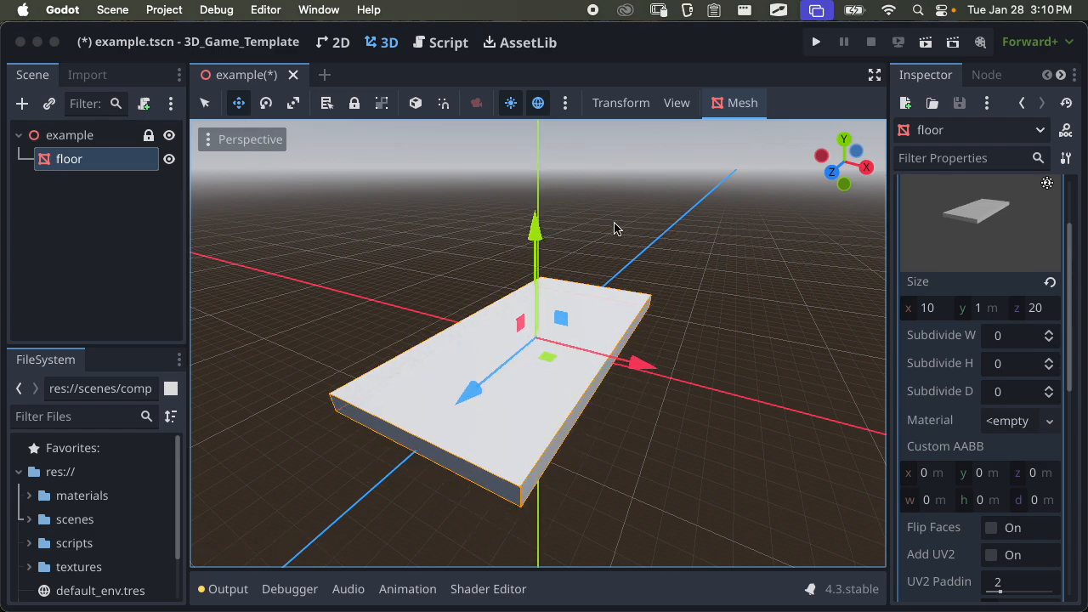
{"action": "left_click_drag", "start_coordinate": [527, 231], "coordinate": [532, 225]}
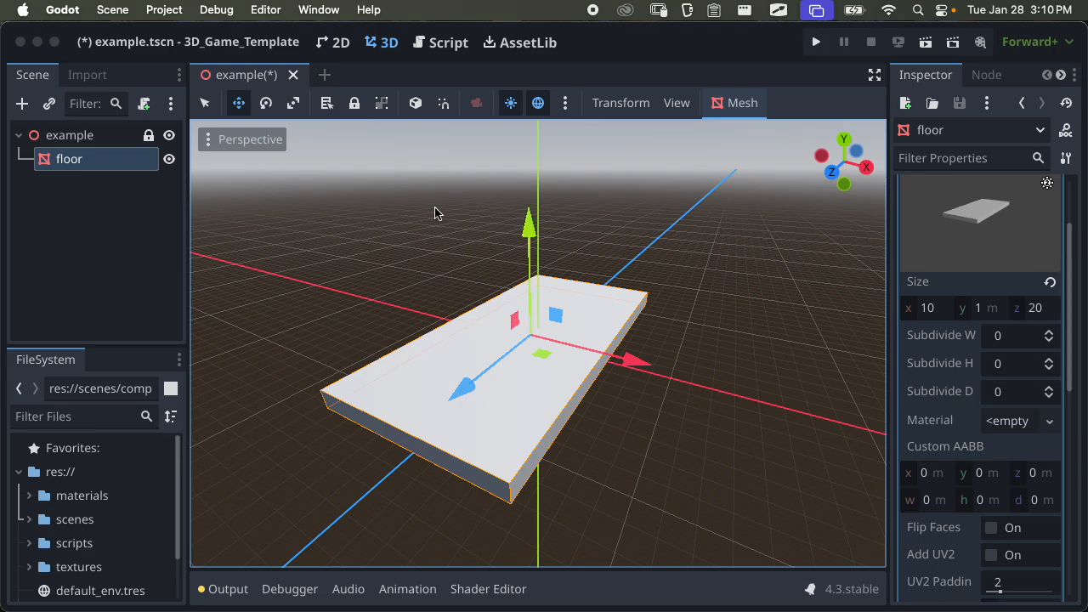
Rotate the floor freely about several axes with Rotate Mode
{"action": "left_click", "coordinate": [266, 103]}
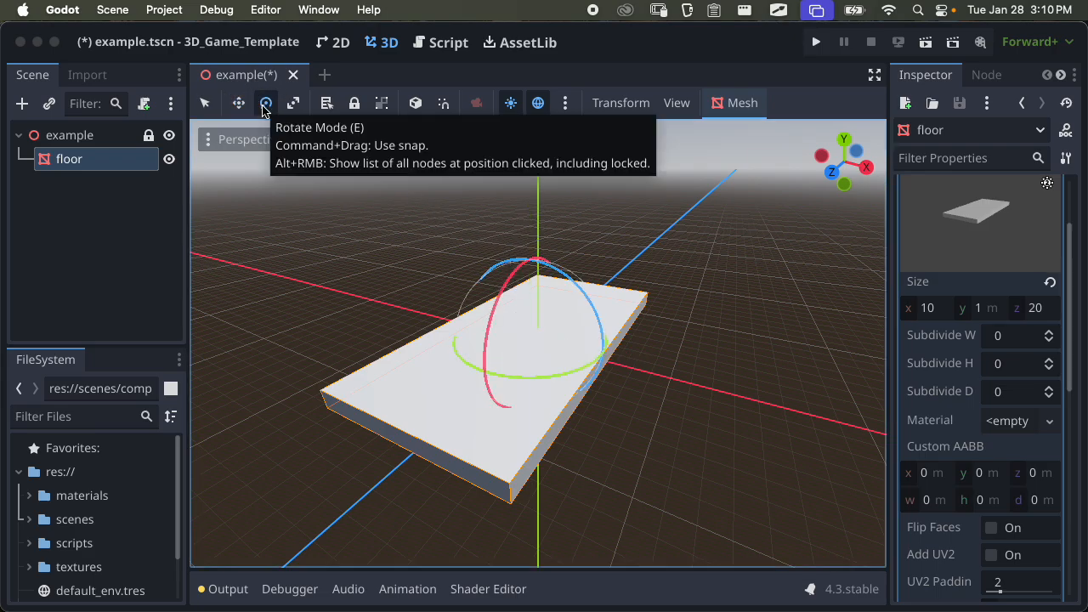
{"action": "left_click_drag", "start_coordinate": [505, 332], "coordinate": [580, 350]}
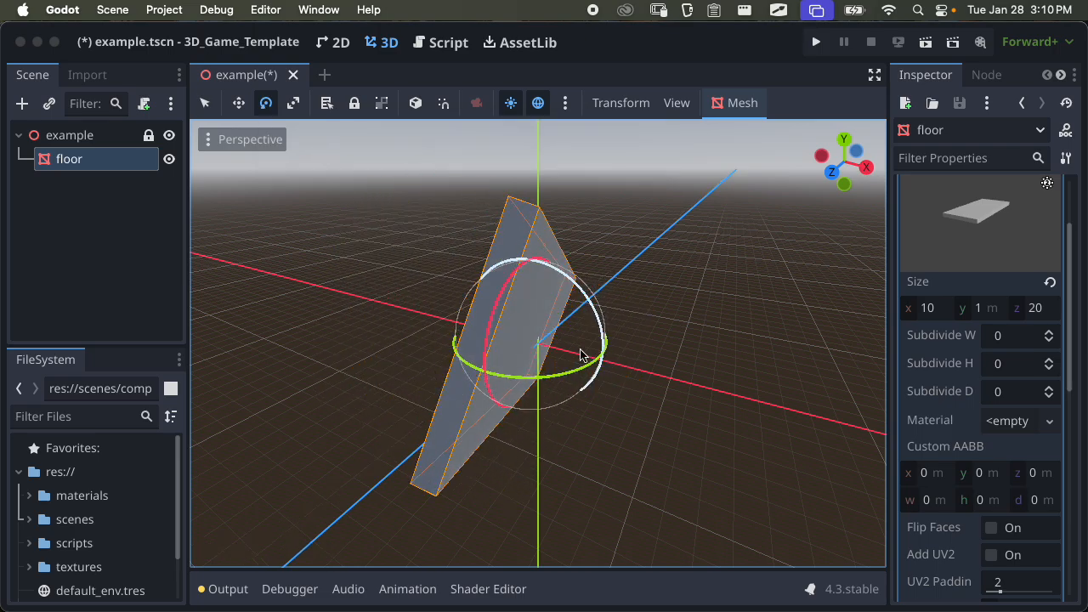
{"action": "left_click_drag", "start_coordinate": [507, 375], "coordinate": [579, 336]}
{"action": "mouse_move", "coordinate": [517, 267]}
{"action": "left_mouse_down"}
{"action": "mouse_move", "coordinate": [498, 343]}
{"action": "mouse_move", "coordinate": [523, 258]}
{"action": "mouse_move", "coordinate": [543, 295]}
{"action": "mouse_move", "coordinate": [512, 267]}
{"action": "left_mouse_up"}
Undo the most recent rotations of the floor
{"action": "key", "text": "super+z"}
{"action": "key", "text": "super+z"}
{"action": "key", "text": "super+z"}
{"action": "key", "text": "super+z"}
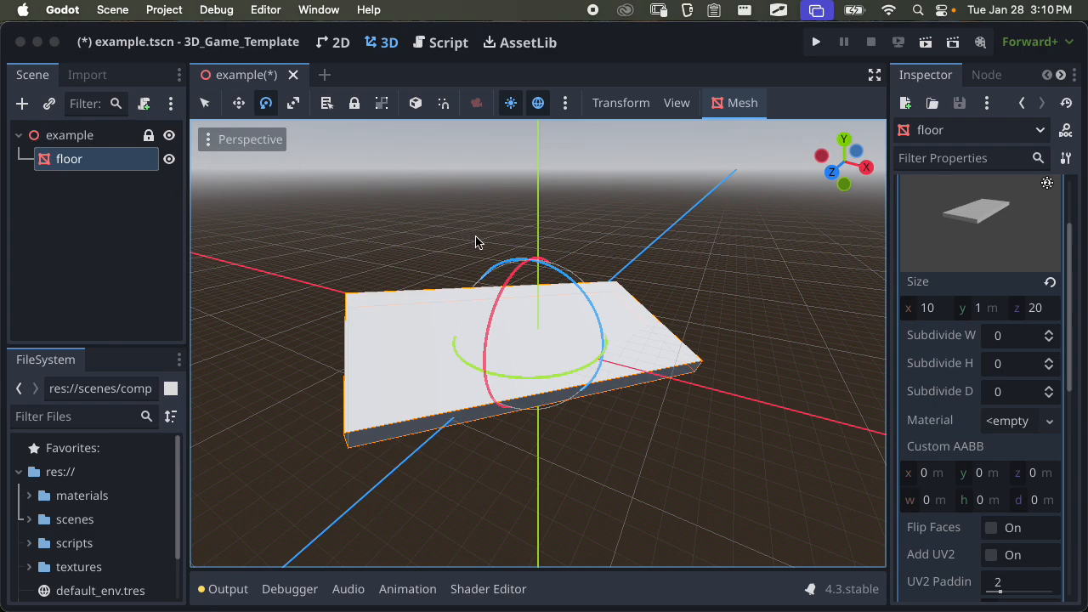
Return to Select Mode and shift the floor slightly along its axes with the combined transform gizmo
{"action": "key", "text": "q"}
{"action": "left_click_drag", "start_coordinate": [528, 206], "coordinate": [558, 237]}
{"action": "left_click_drag", "start_coordinate": [634, 381], "coordinate": [586, 382]}
{"action": "mouse_move", "coordinate": [454, 400]}
{"action": "left_mouse_down"}
{"action": "mouse_move", "coordinate": [472, 394]}
{"action": "mouse_move", "coordinate": [455, 407]}
{"action": "left_mouse_up"}
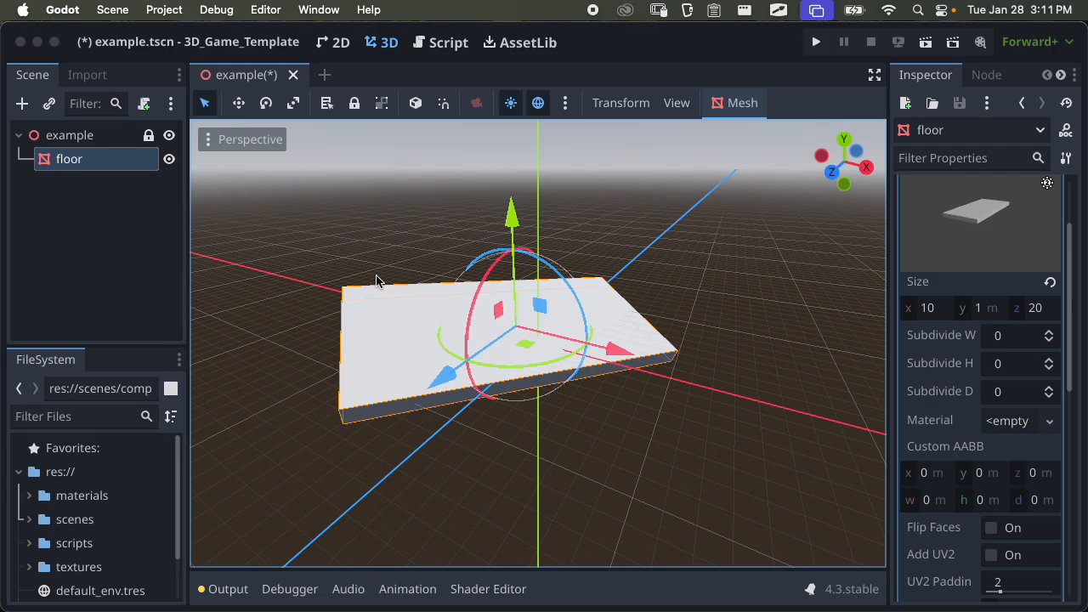
Lower the floor slightly along Y in Move Mode, and tilt it slightly in Rotate Mode
{"action": "left_click", "coordinate": [372, 232]}
{"action": "left_click", "coordinate": [491, 364]}
{"action": "key", "text": "w"}
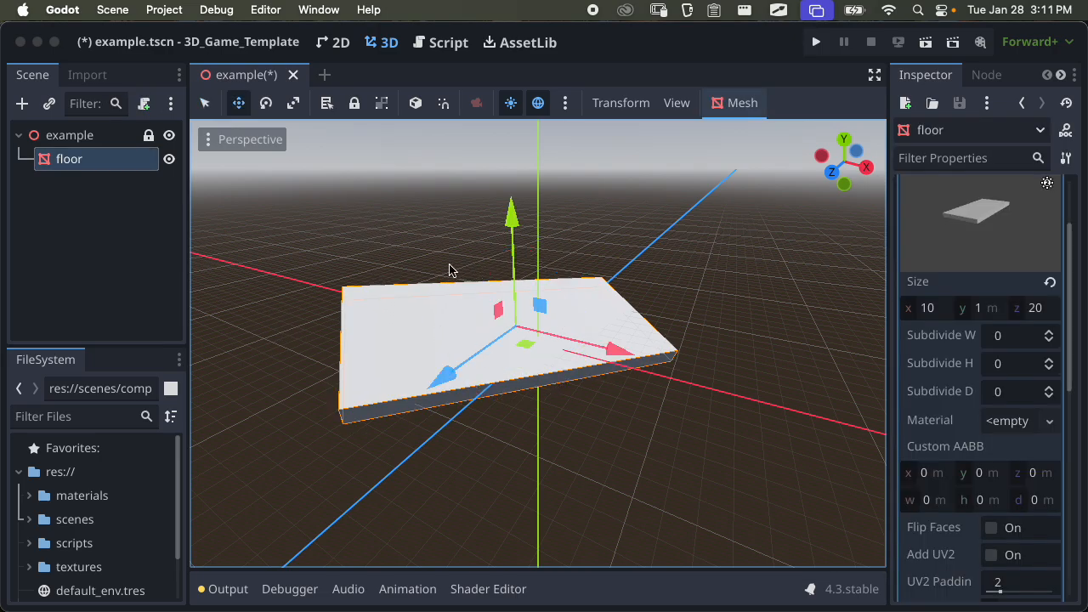
{"action": "left_click_drag", "start_coordinate": [520, 248], "coordinate": [523, 219]}
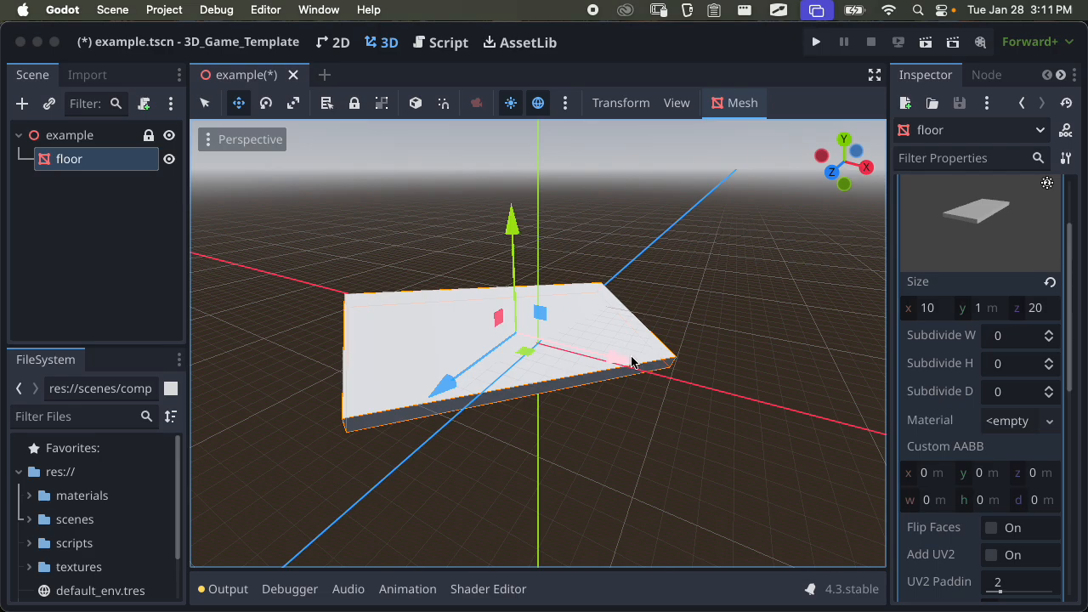
{"action": "key", "text": "e"}
{"action": "left_click_drag", "start_coordinate": [567, 303], "coordinate": [601, 385]}
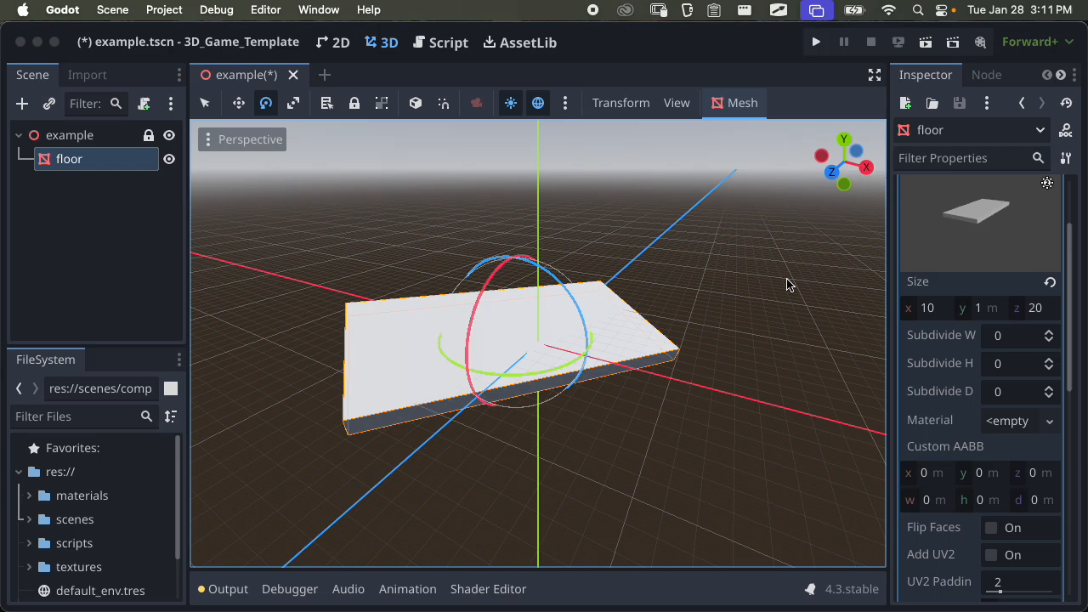
Collapse the floor's mesh details, widen the Inspector and expand the Node3D Transform properties
{"action": "scroll", "coordinate": [928, 242], "scroll_direction": "down", "scroll_amount": 3}
{"action": "scroll", "coordinate": [935, 239], "scroll_direction": "up", "scroll_amount": 5}
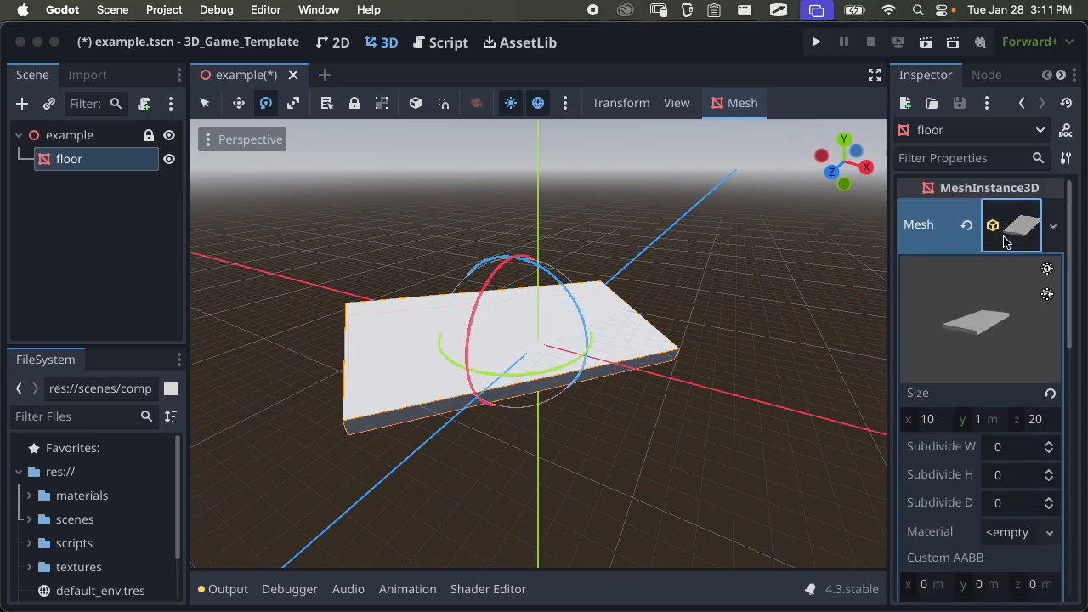
{"action": "left_click", "coordinate": [1004, 242]}
{"action": "left_click_drag", "start_coordinate": [890, 224], "coordinate": [786, 224]}
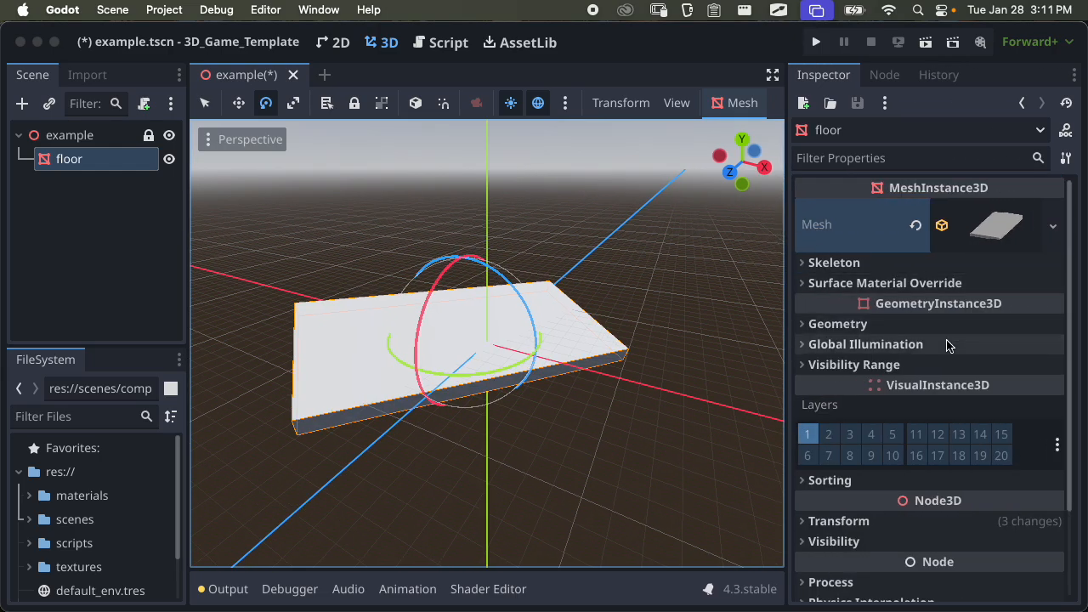
{"action": "scroll", "coordinate": [950, 344], "scroll_direction": "down", "scroll_amount": 3}
{"action": "left_click", "coordinate": [841, 412]}
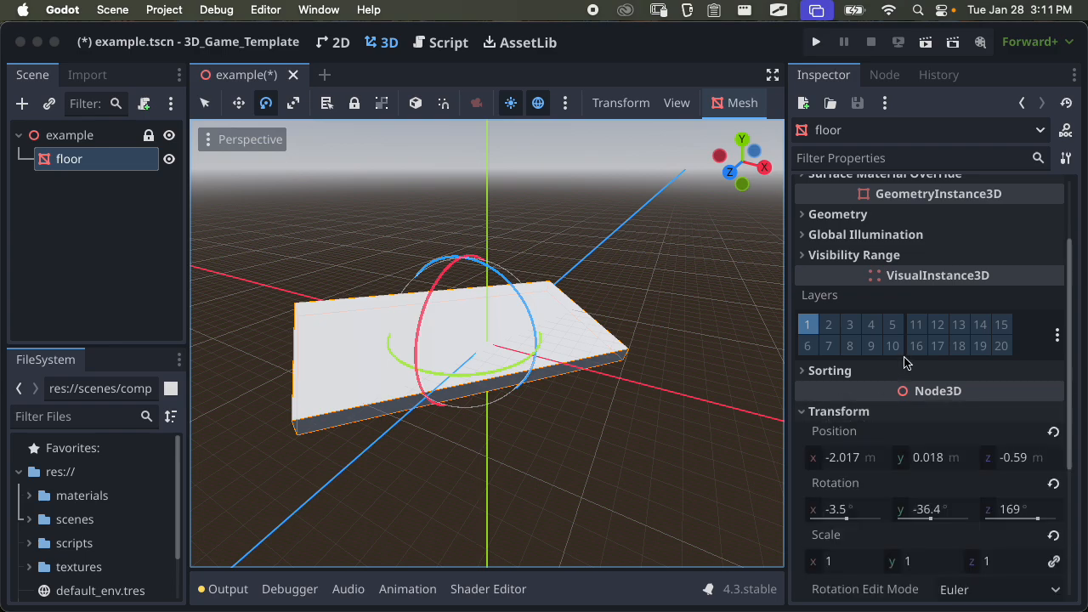
{"action": "scroll", "coordinate": [905, 363], "scroll_direction": "down", "scroll_amount": 3}
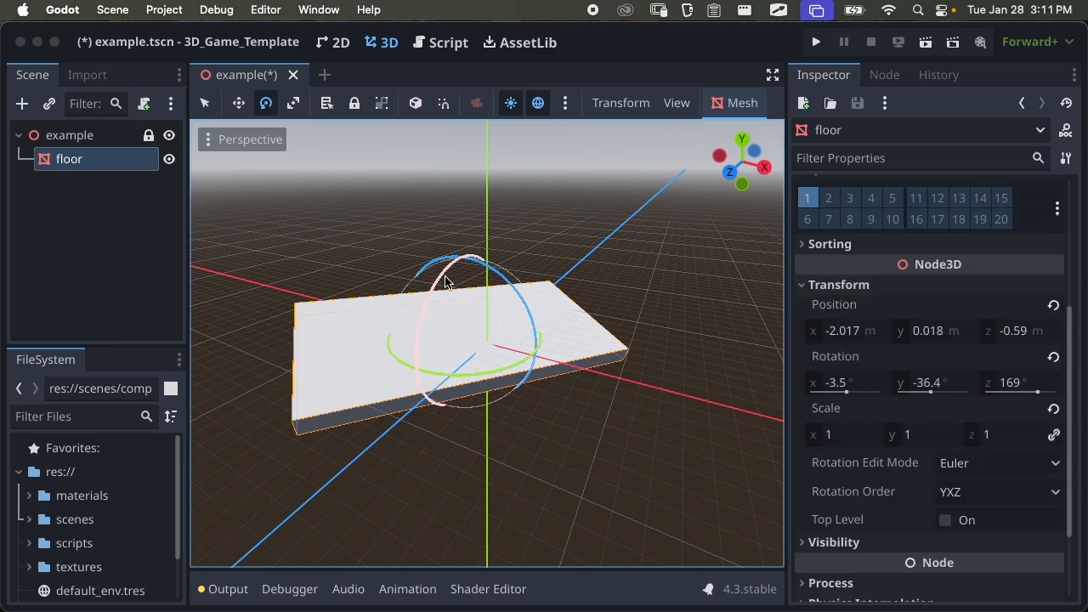
Rotate the floor strongly about several axes with the rotation rings
{"action": "left_click_drag", "start_coordinate": [445, 275], "coordinate": [374, 408]}
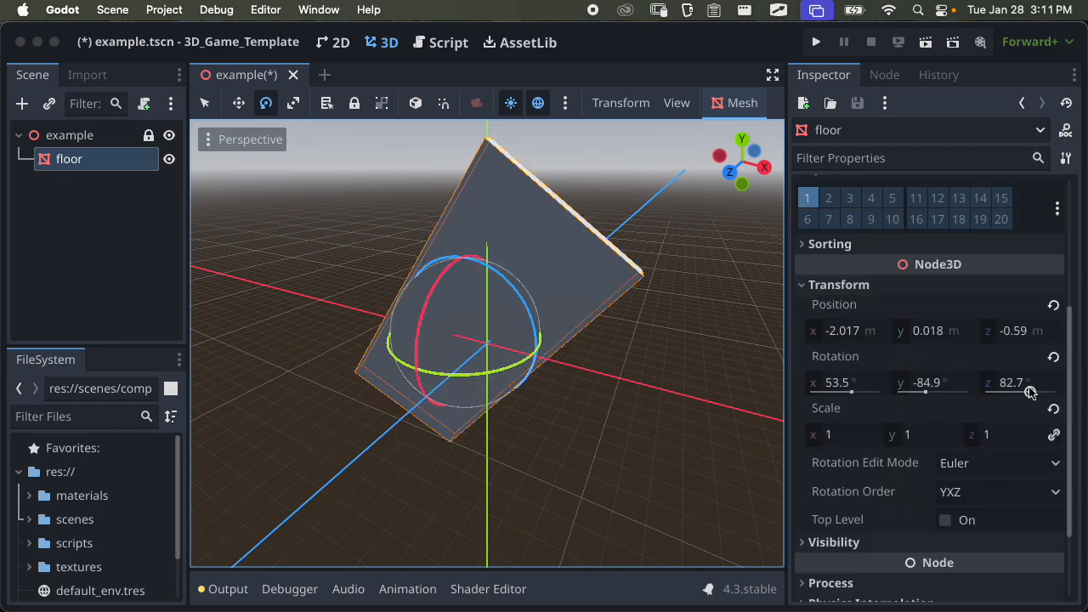
{"action": "left_click_drag", "start_coordinate": [485, 263], "coordinate": [544, 339]}
{"action": "left_click_drag", "start_coordinate": [450, 283], "coordinate": [509, 243]}
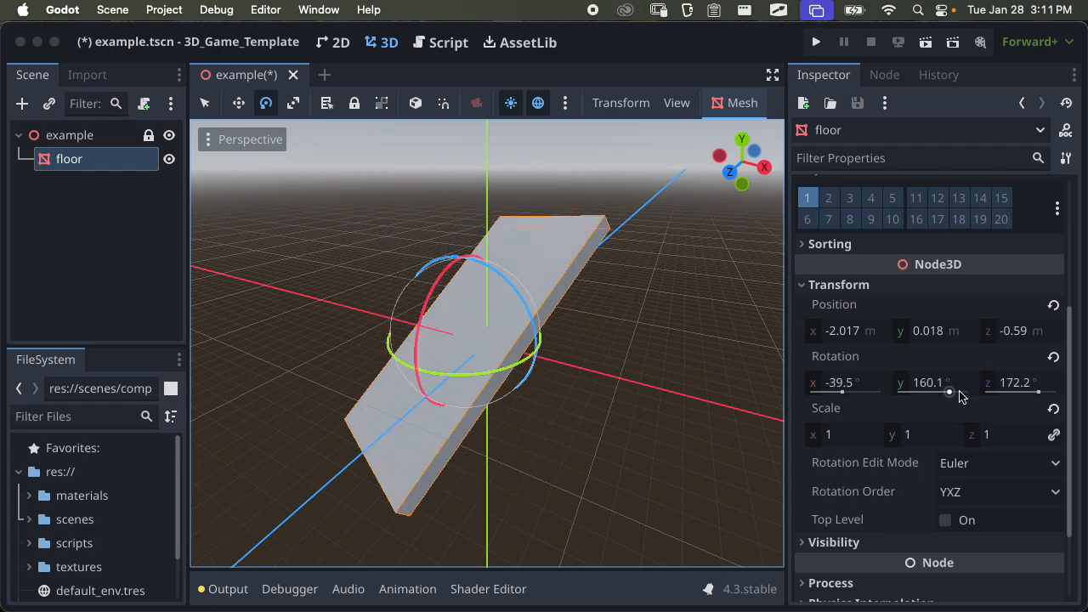
Shift the floor along its axes in Move Mode, and rotate it further in Select Mode
{"action": "left_click", "coordinate": [240, 103]}
{"action": "mouse_move", "coordinate": [461, 225]}
{"action": "left_mouse_down"}
{"action": "mouse_move", "coordinate": [479, 177]}
{"action": "mouse_move", "coordinate": [460, 219]}
{"action": "left_mouse_up"}
{"action": "left_click_drag", "start_coordinate": [551, 340], "coordinate": [595, 353]}
{"action": "left_click", "coordinate": [203, 103]}
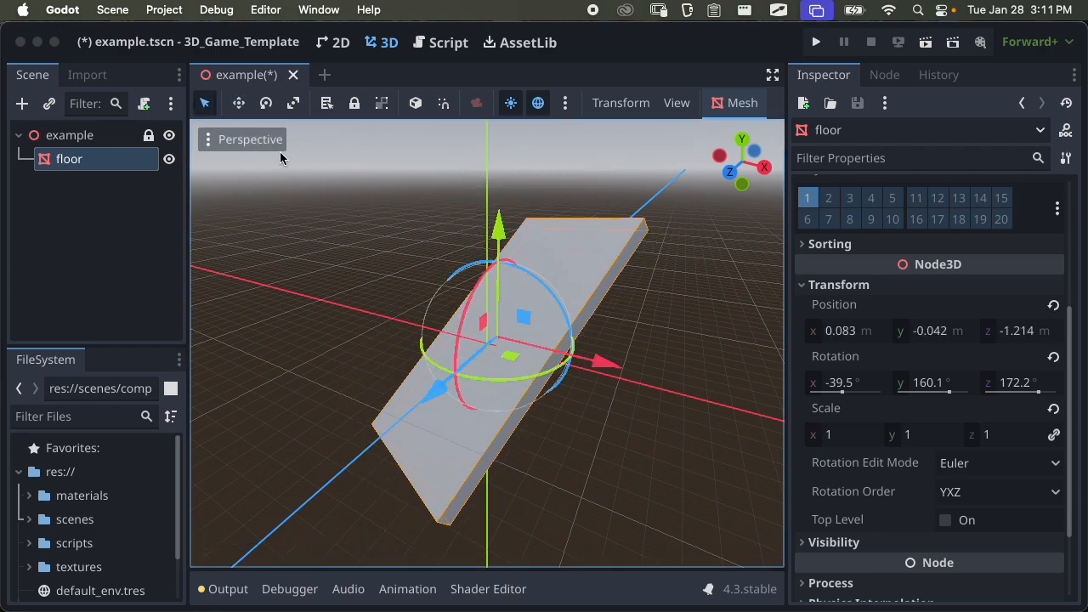
{"action": "left_click_drag", "start_coordinate": [504, 307], "coordinate": [539, 270]}
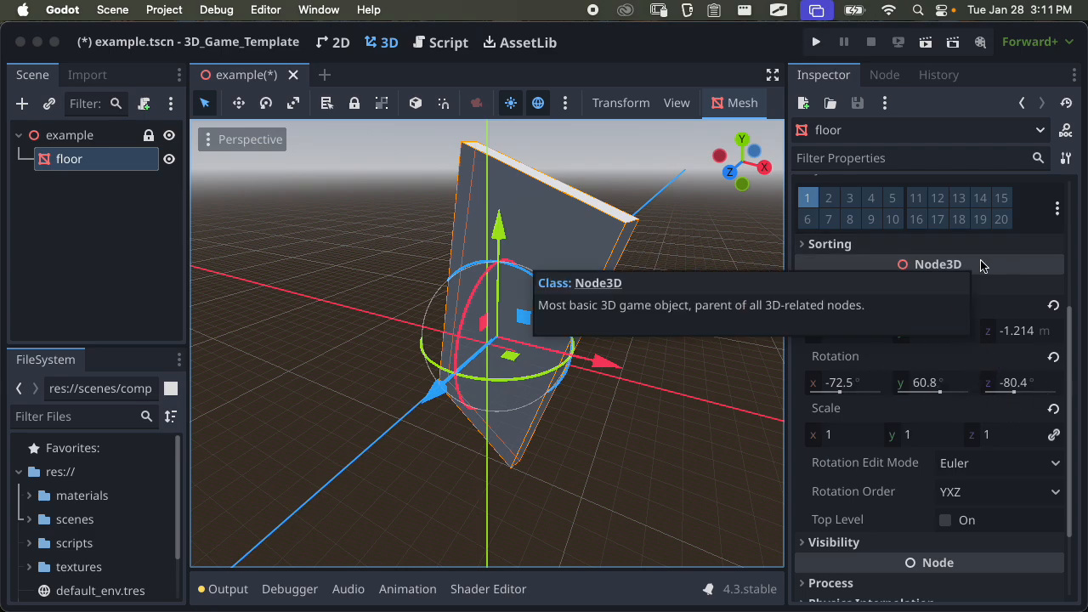
Reset the floor's position, rotation and scale to their default values
{"action": "left_click", "coordinate": [1054, 307]}
{"action": "left_click", "coordinate": [1053, 358]}
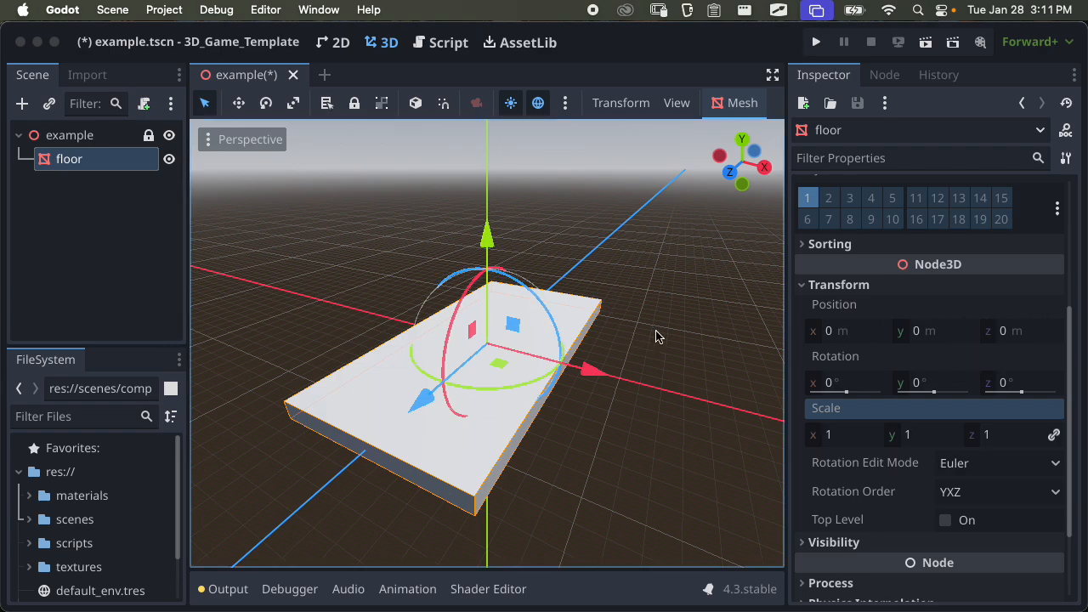
Set the floor's X position to 10 m, reduce it to 9.545 m, and reset the position
{"action": "left_click", "coordinate": [852, 330]}
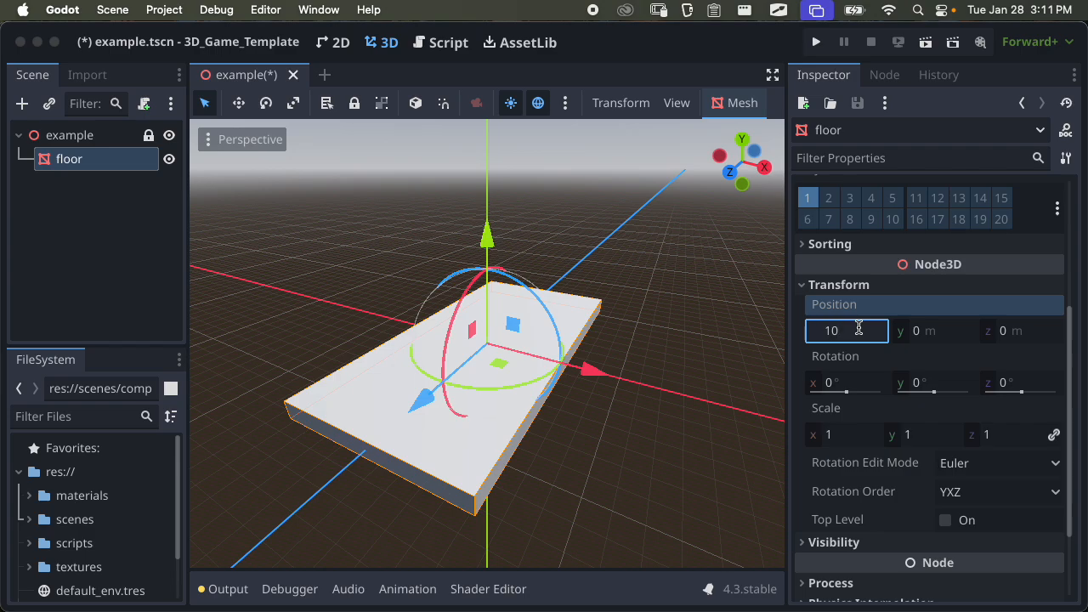
{"action": "type", "text": "10"}
{"action": "key", "text": "Return"}
{"action": "scroll", "coordinate": [641, 312], "scroll_direction": "down", "scroll_amount": 3}
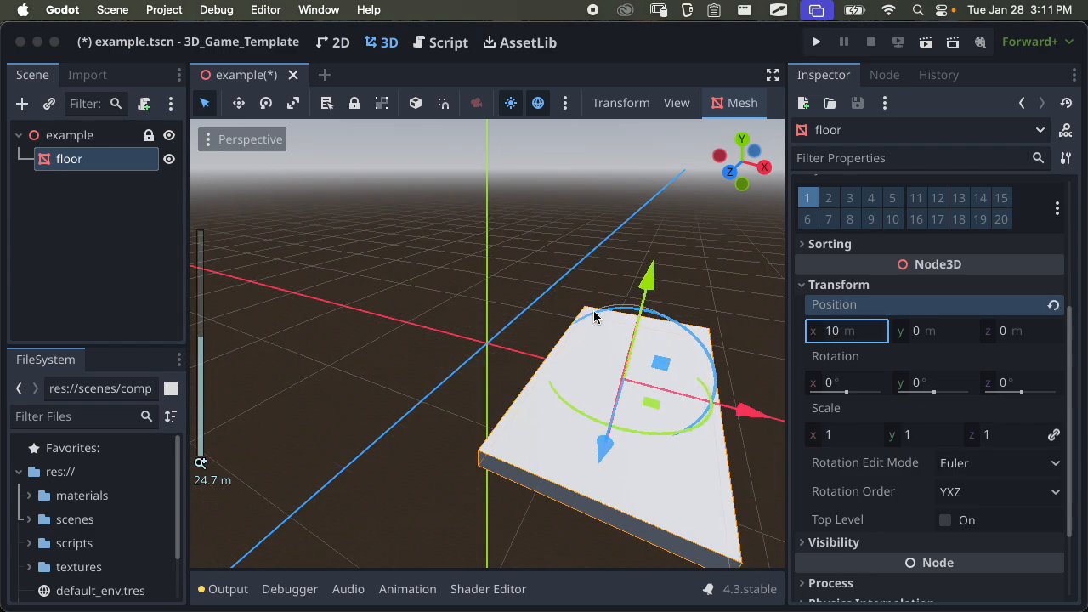
{"action": "mouse_move", "coordinate": [845, 333]}
{"action": "left_mouse_down"}
{"action": "mouse_move", "coordinate": [817, 332]}
{"action": "mouse_move", "coordinate": [863, 332]}
{"action": "mouse_move", "coordinate": [837, 338]}
{"action": "left_mouse_up"}
{"action": "left_click", "coordinate": [837, 338]}
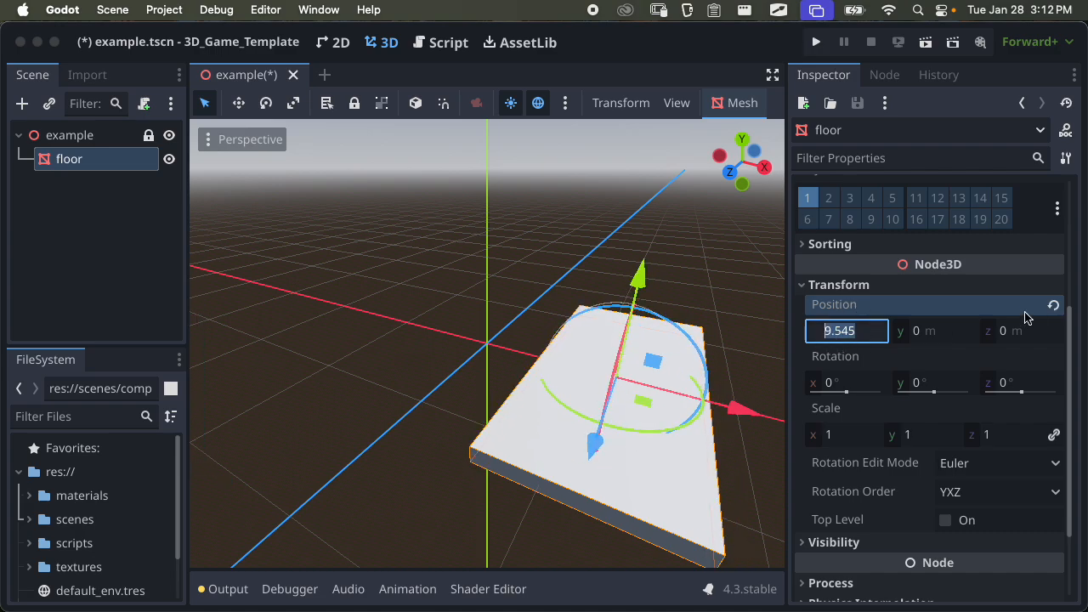
{"action": "left_click", "coordinate": [1050, 306]}
Collapse the Transform properties and narrow the Inspector to give the 3D viewport more room
{"action": "left_click", "coordinate": [949, 286]}
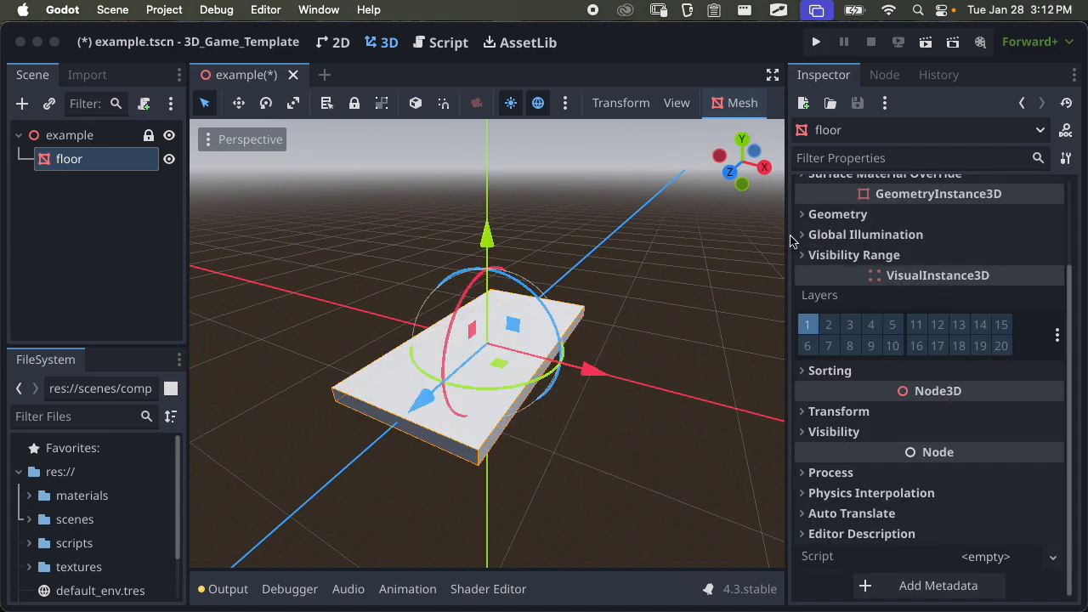
{"action": "scroll", "coordinate": [914, 317], "scroll_direction": "up", "scroll_amount": 3}
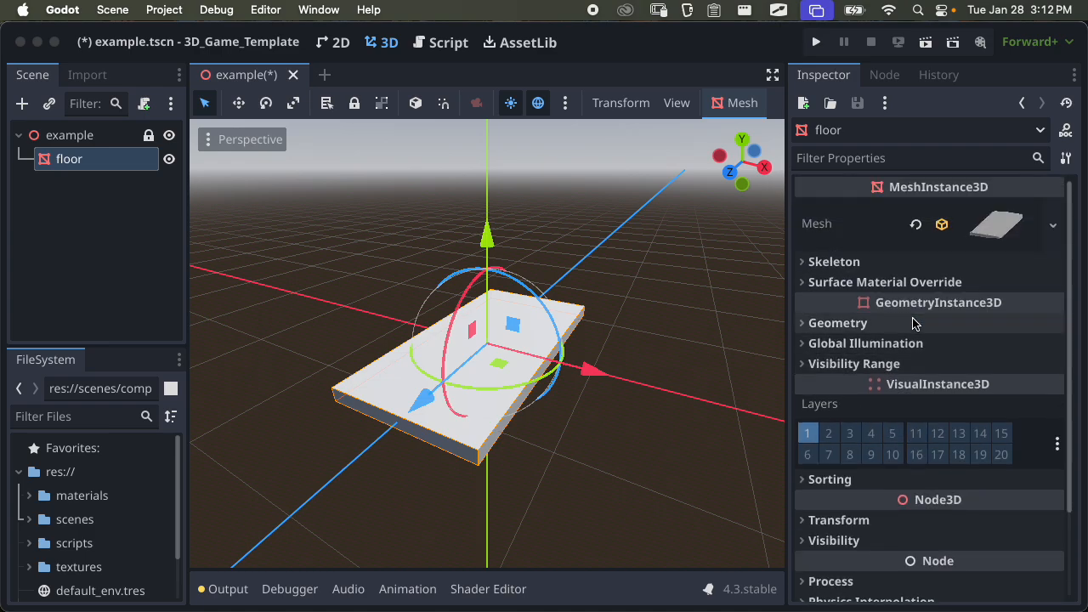
{"action": "scroll", "coordinate": [913, 320], "scroll_direction": "down", "scroll_amount": 3}
{"action": "scroll", "coordinate": [503, 304], "scroll_direction": "up", "scroll_amount": 2}
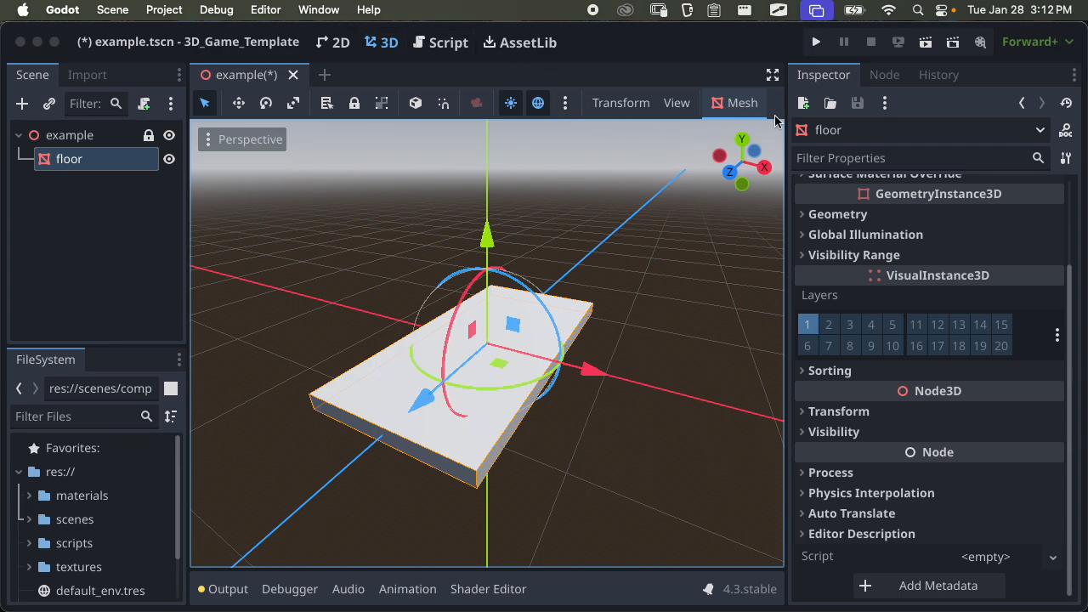
{"action": "left_click_drag", "start_coordinate": [786, 109], "coordinate": [899, 107]}
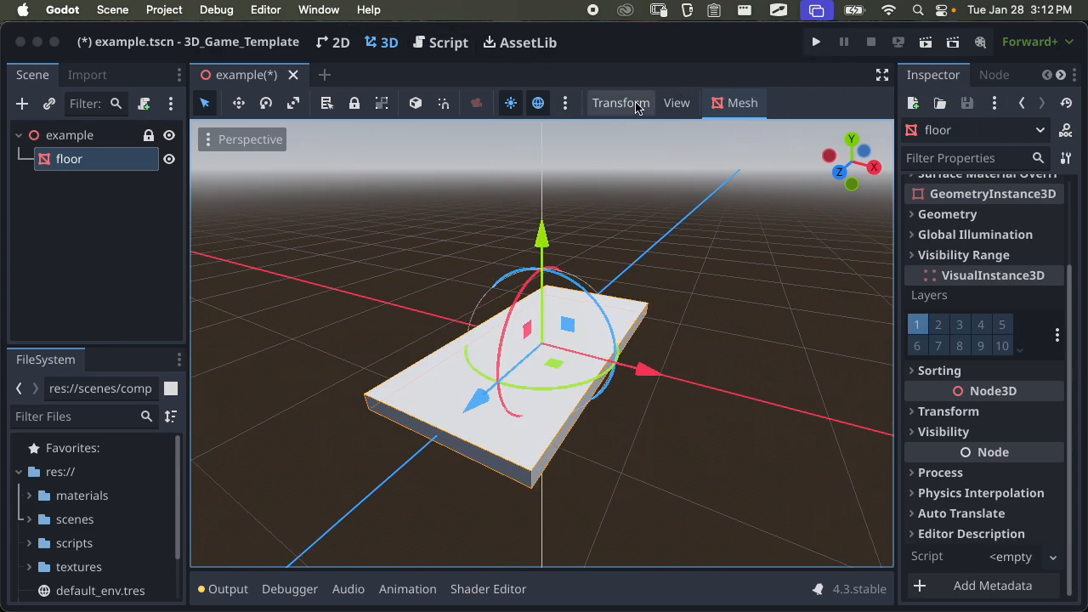
{"action": "left_click", "coordinate": [565, 103]}
{"action": "left_click", "coordinate": [566, 107]}
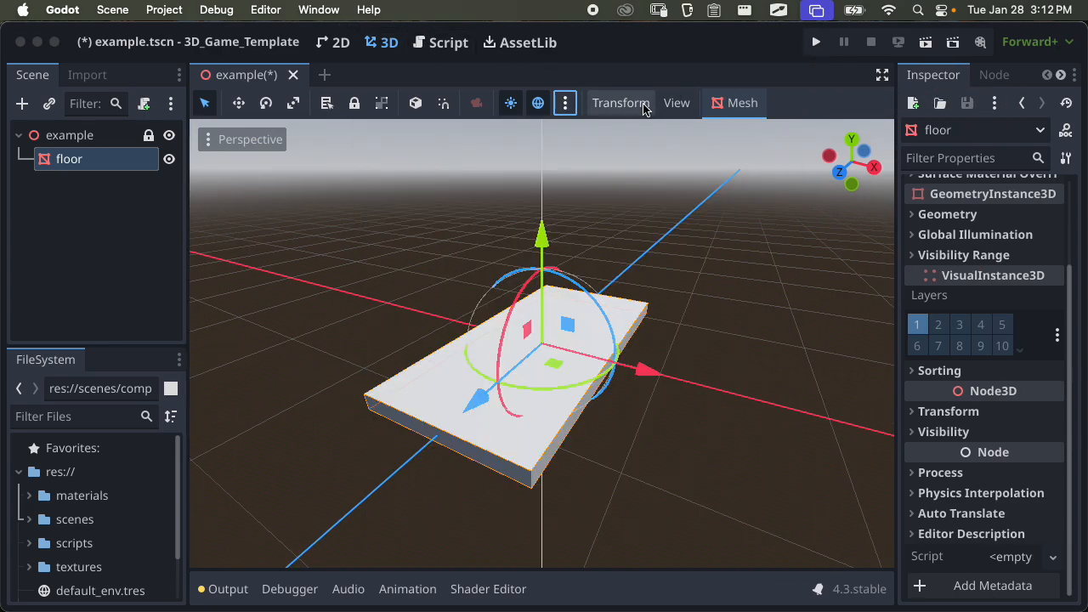
{"action": "left_click", "coordinate": [438, 113]}
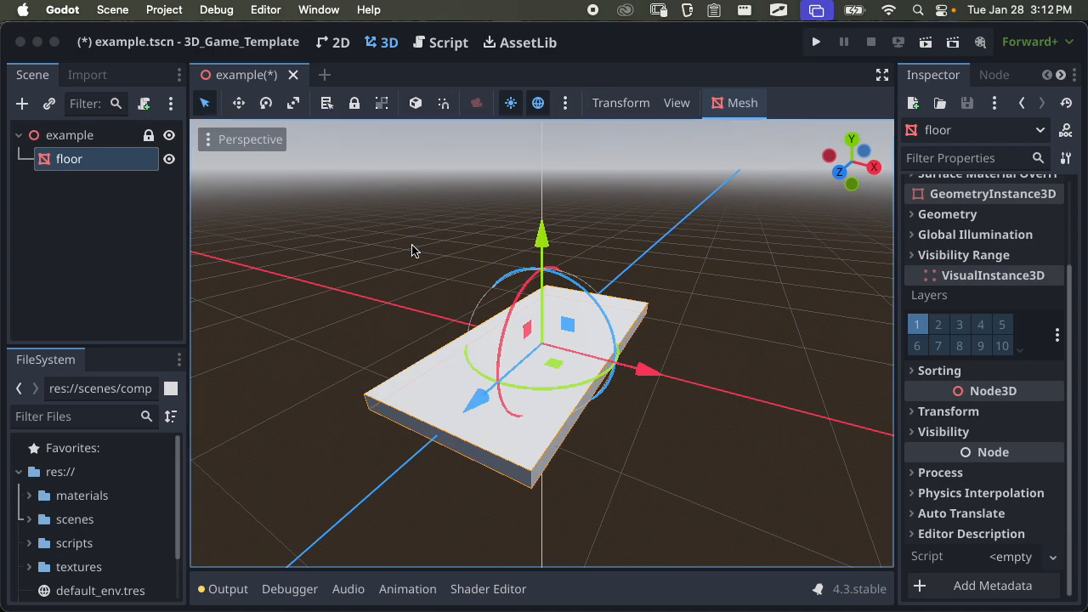
{"action": "scroll", "coordinate": [404, 372], "scroll_direction": "down", "scroll_amount": 5}
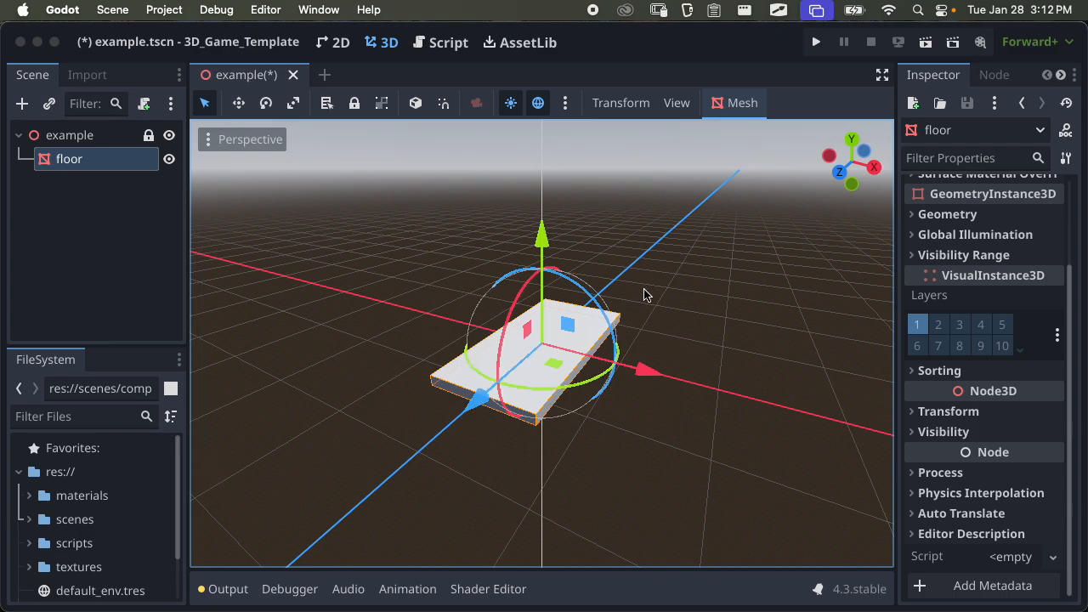
{"action": "scroll", "coordinate": [638, 294], "scroll_direction": "down", "scroll_amount": 5}
{"action": "scroll", "coordinate": [639, 292], "scroll_direction": "up", "scroll_amount": 10}
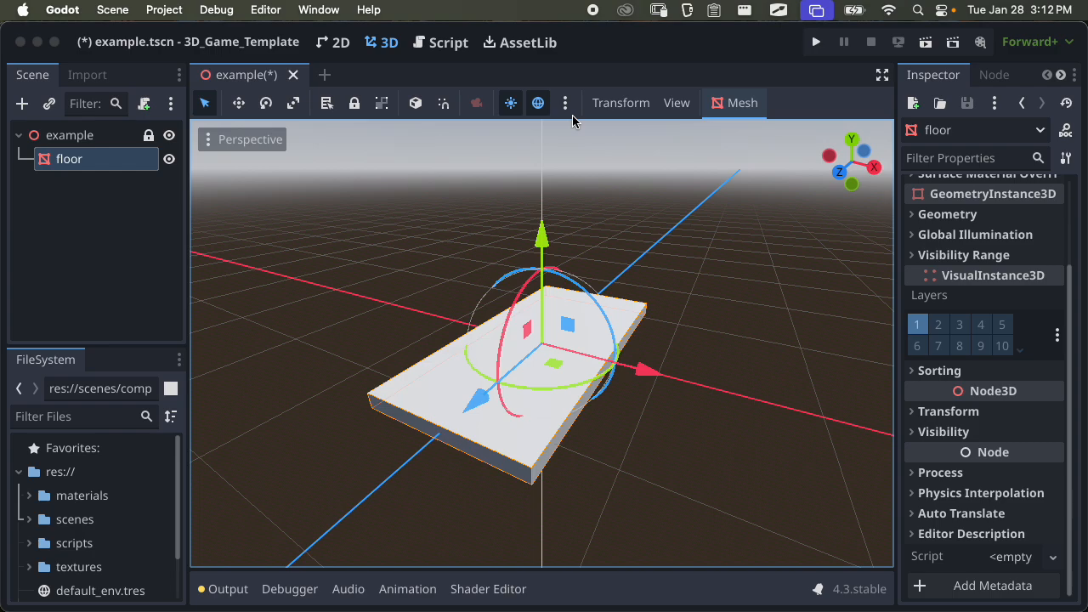
{"action": "scroll", "coordinate": [644, 369], "scroll_direction": "up", "scroll_amount": 3}
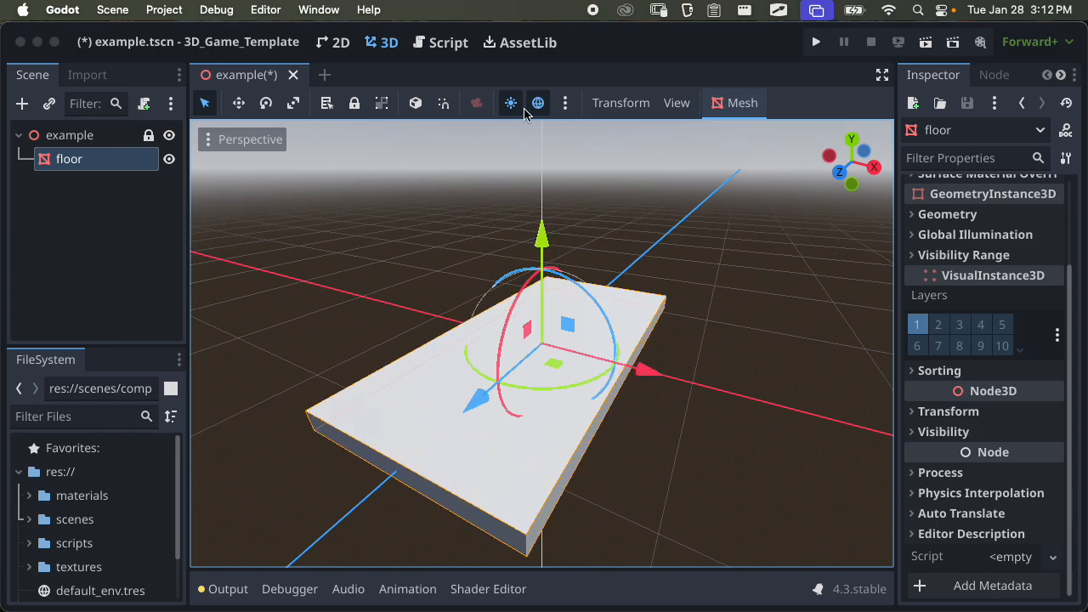
Enable snapping and shift the floor a short distance in the negative X direction
{"action": "left_click", "coordinate": [443, 106]}
{"action": "left_click_drag", "start_coordinate": [648, 382], "coordinate": [605, 396]}
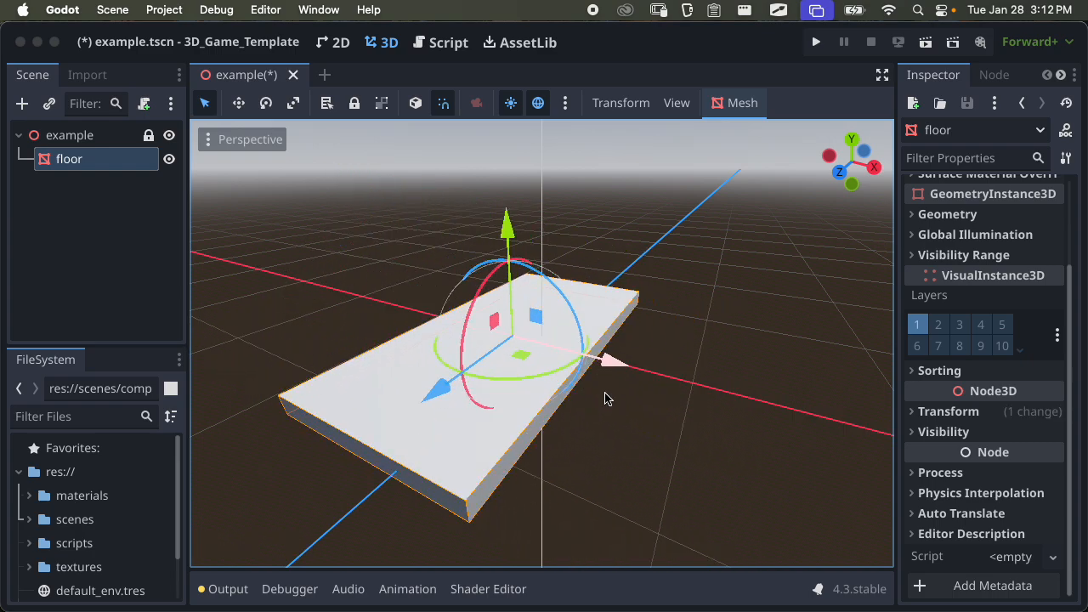
{"action": "left_click", "coordinate": [565, 102]}
{"action": "left_click", "coordinate": [565, 103]}
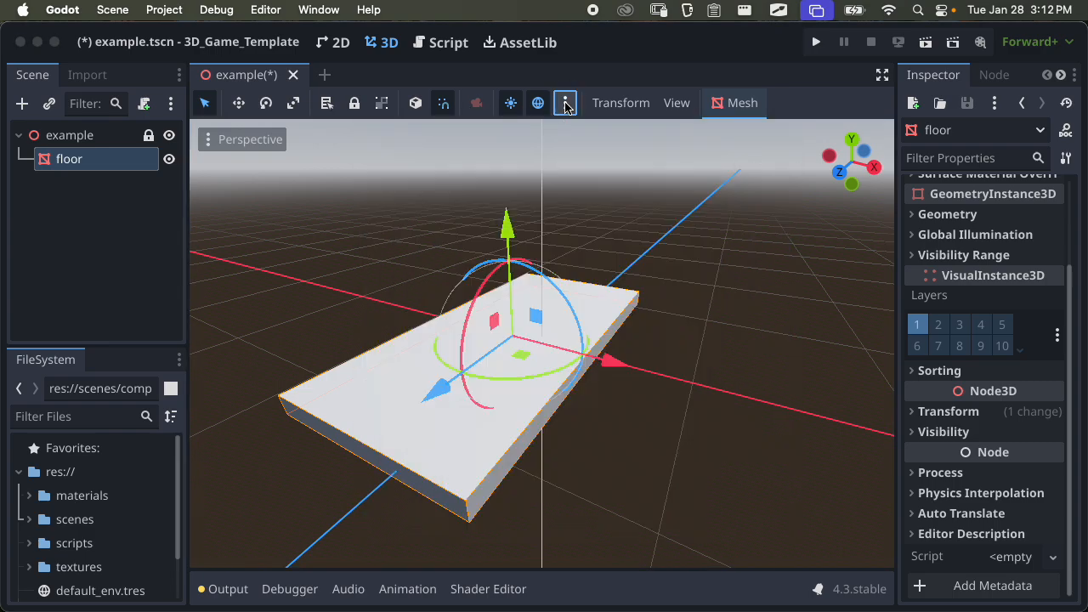
{"action": "left_click", "coordinate": [676, 105]}
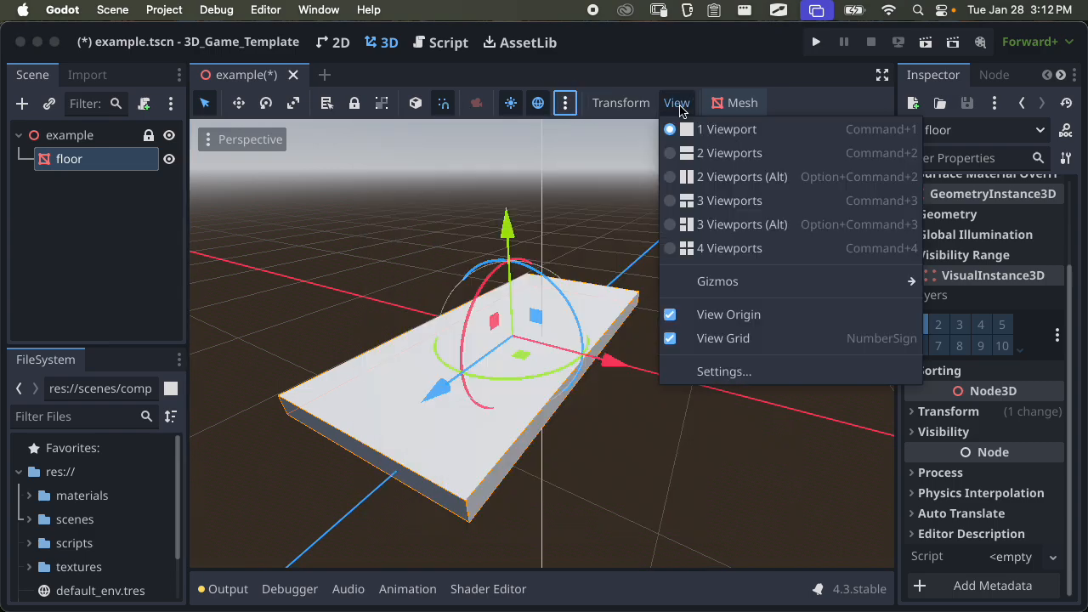
{"action": "left_click", "coordinate": [676, 105]}
{"action": "left_click", "coordinate": [624, 104]}
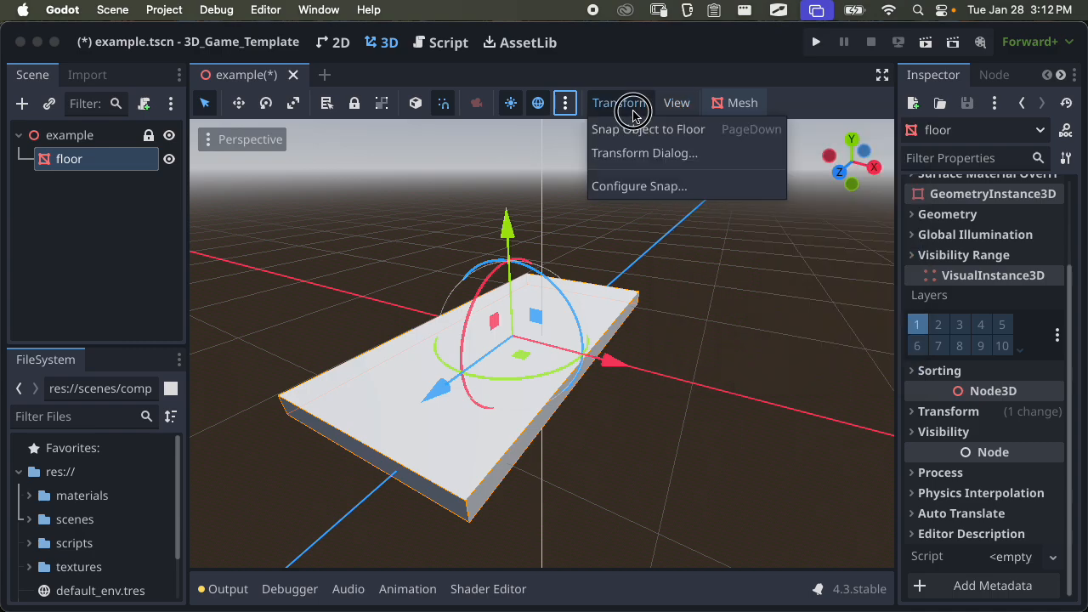
{"action": "left_click", "coordinate": [629, 106]}
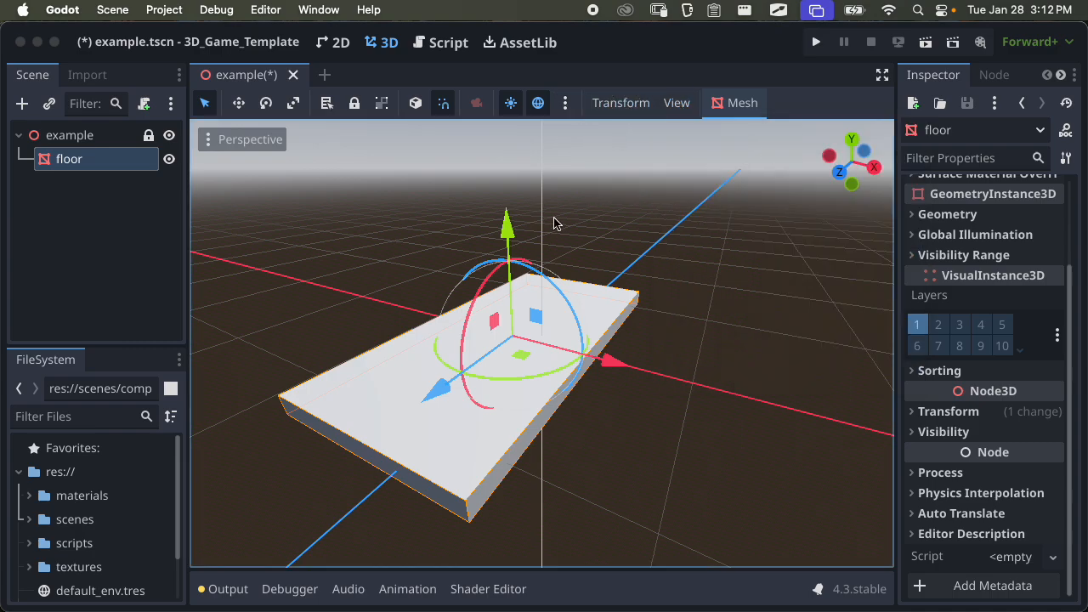
Set Translate Snap to 10 in the snap settings and test it by moving the floor along X
{"action": "left_click", "coordinate": [633, 103]}
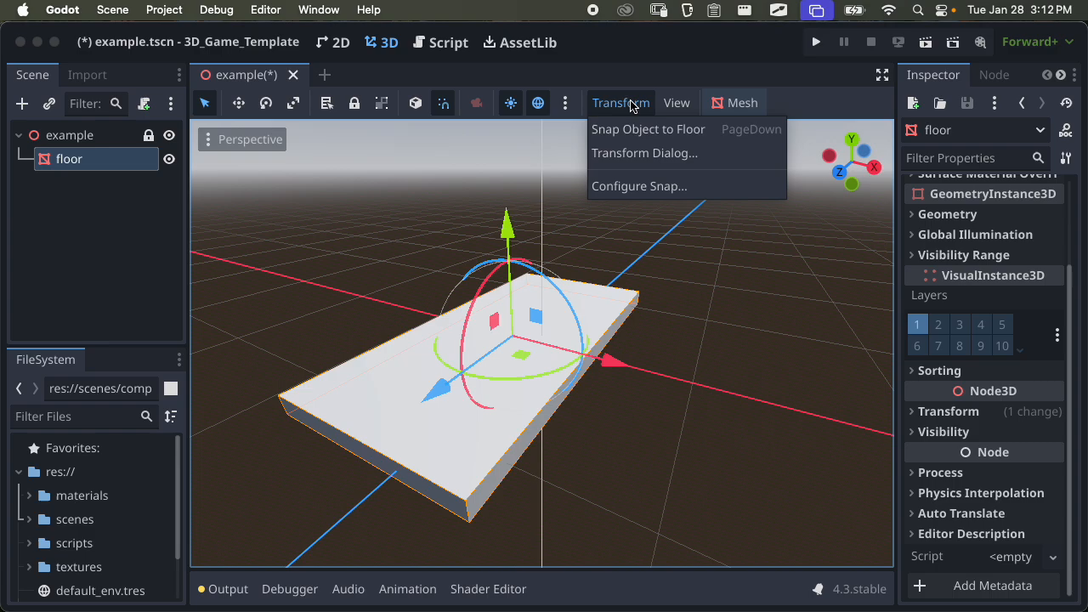
{"action": "left_click", "coordinate": [637, 186]}
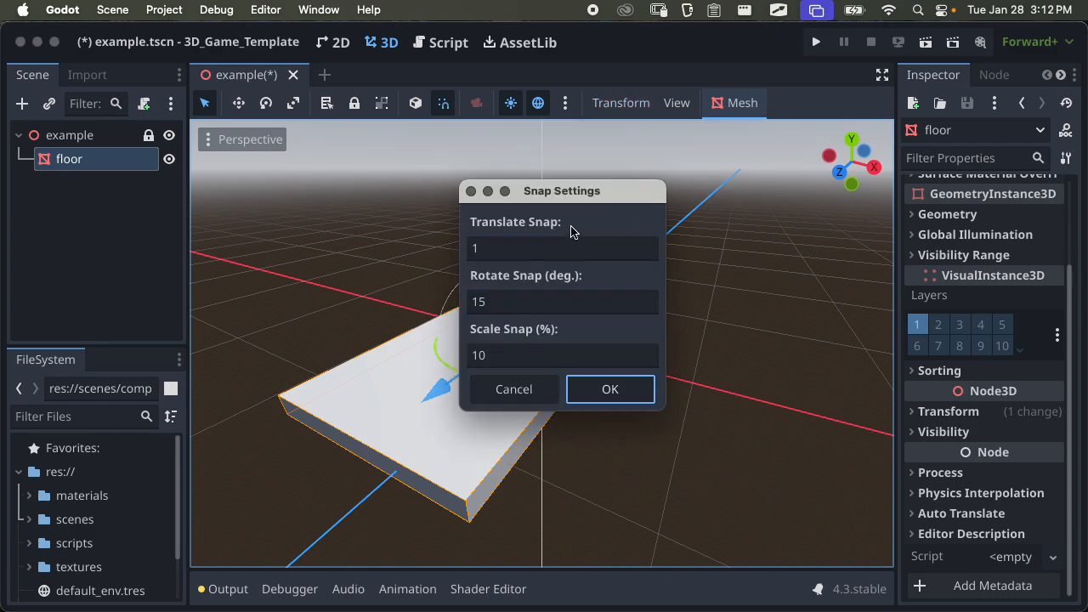
{"action": "left_click", "coordinate": [633, 256]}
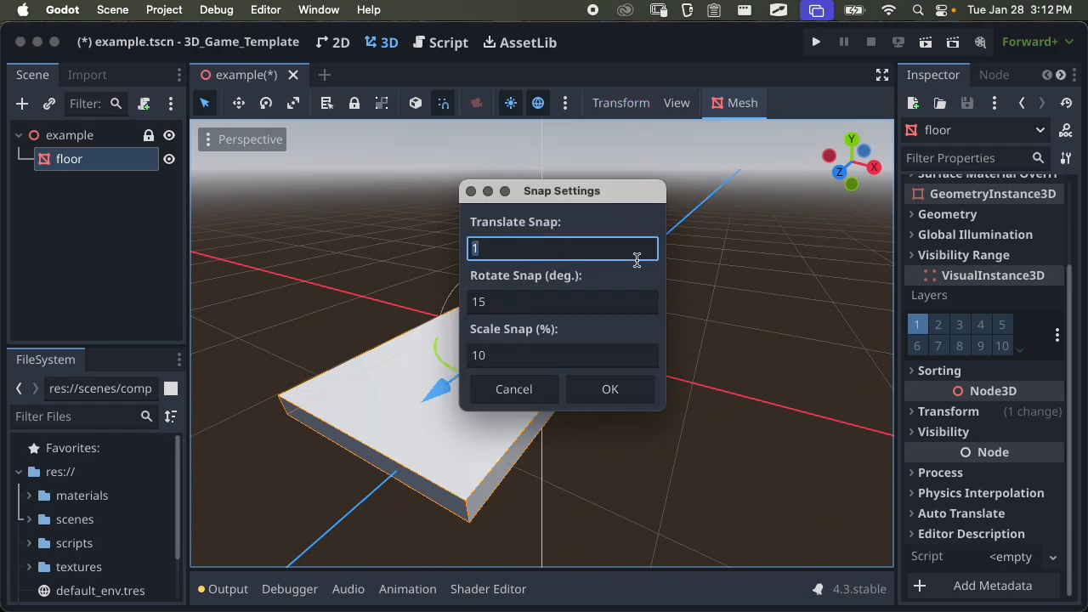
{"action": "type", "text": "10"}
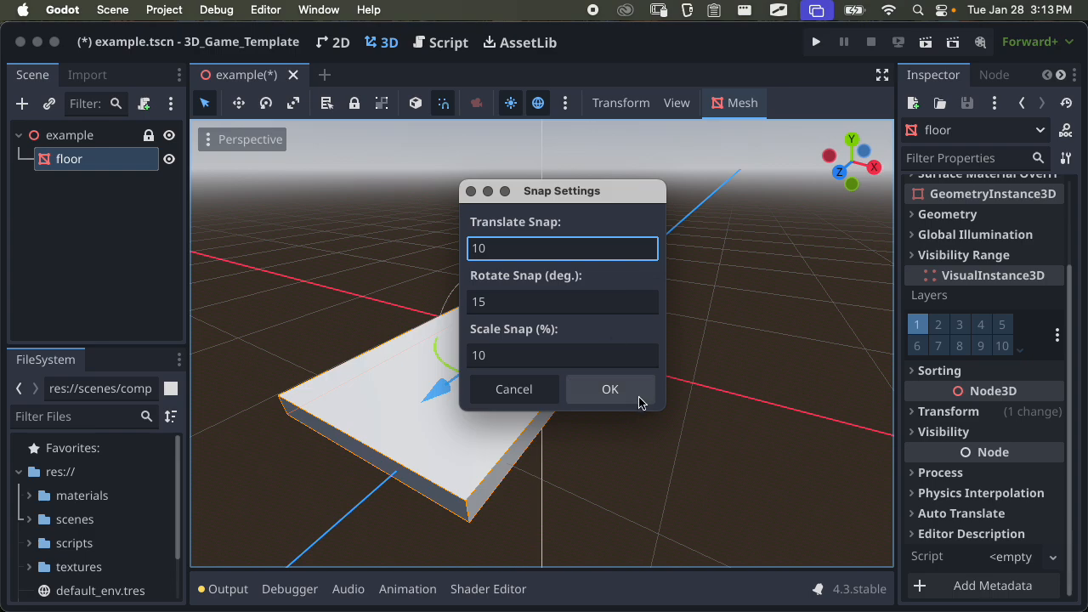
{"action": "left_click", "coordinate": [633, 390]}
{"action": "left_click_drag", "start_coordinate": [619, 357], "coordinate": [710, 381]}
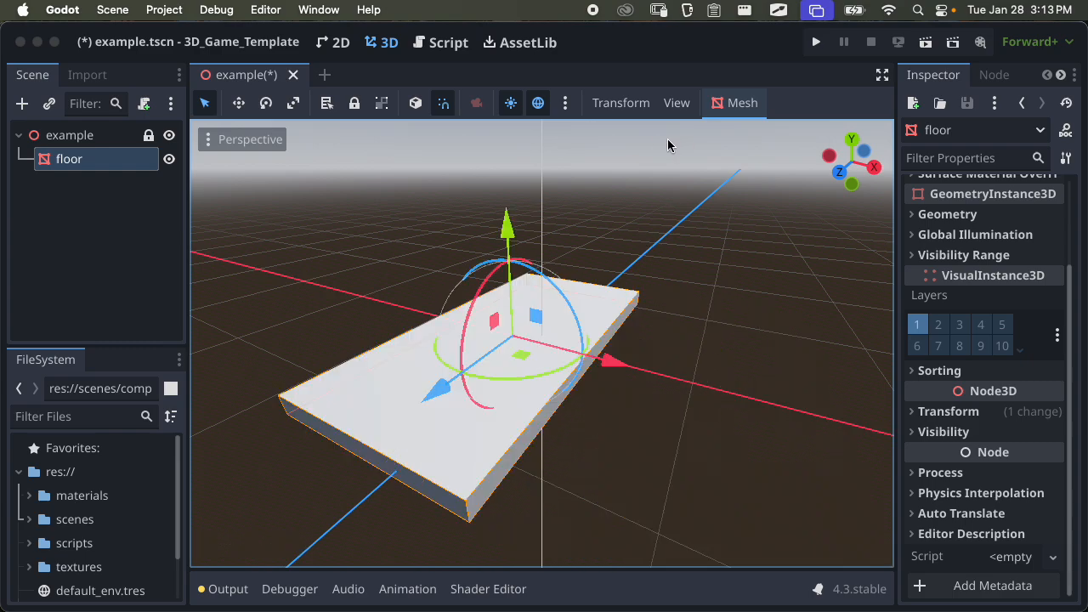
Set Translate Snap to 1 in the snap settings and test it by moving the floor a short distance in the negative X direction
{"action": "left_click", "coordinate": [644, 102]}
{"action": "left_click", "coordinate": [651, 184]}
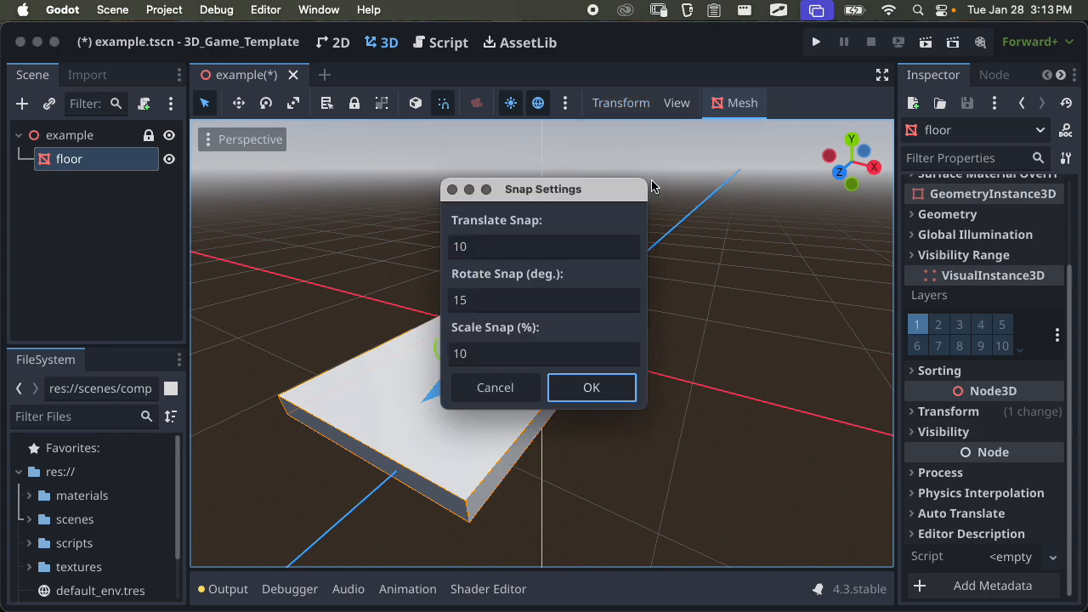
{"action": "left_click", "coordinate": [575, 238]}
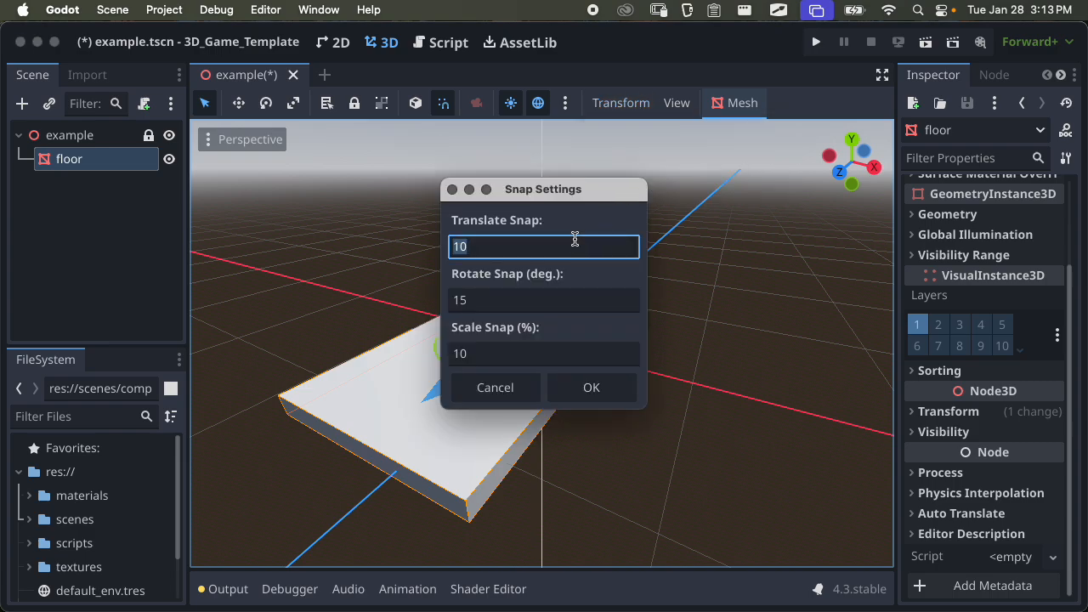
{"action": "type", "text": "1"}
{"action": "left_click", "coordinate": [602, 394]}
{"action": "left_click_drag", "start_coordinate": [585, 309], "coordinate": [590, 345]}
{"action": "left_click", "coordinate": [443, 103]}
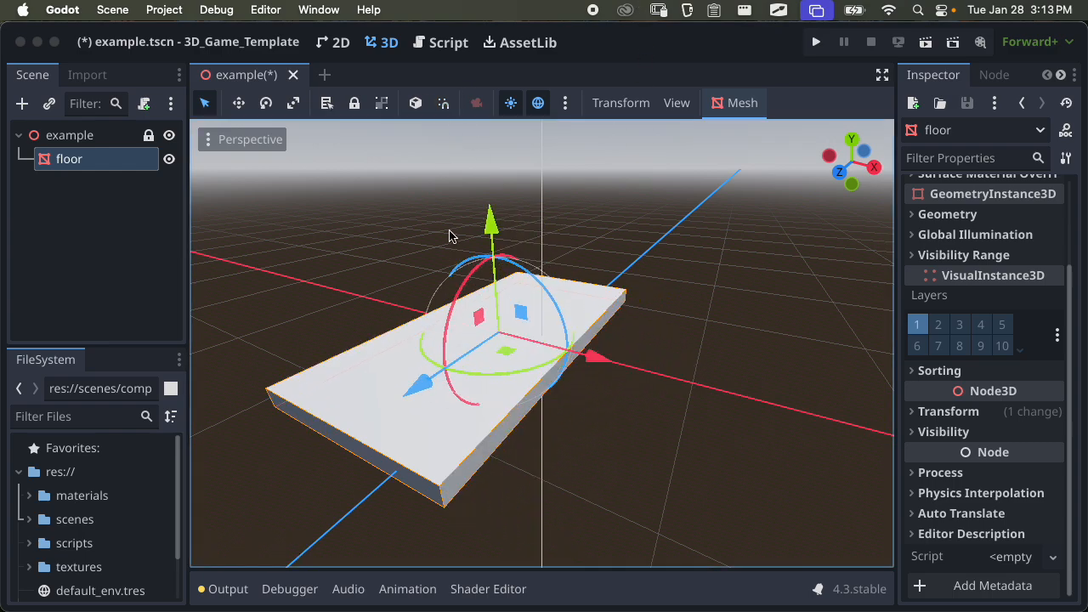
Review the snap settings and the available Transform options without changing any value
{"action": "left_click", "coordinate": [621, 103]}
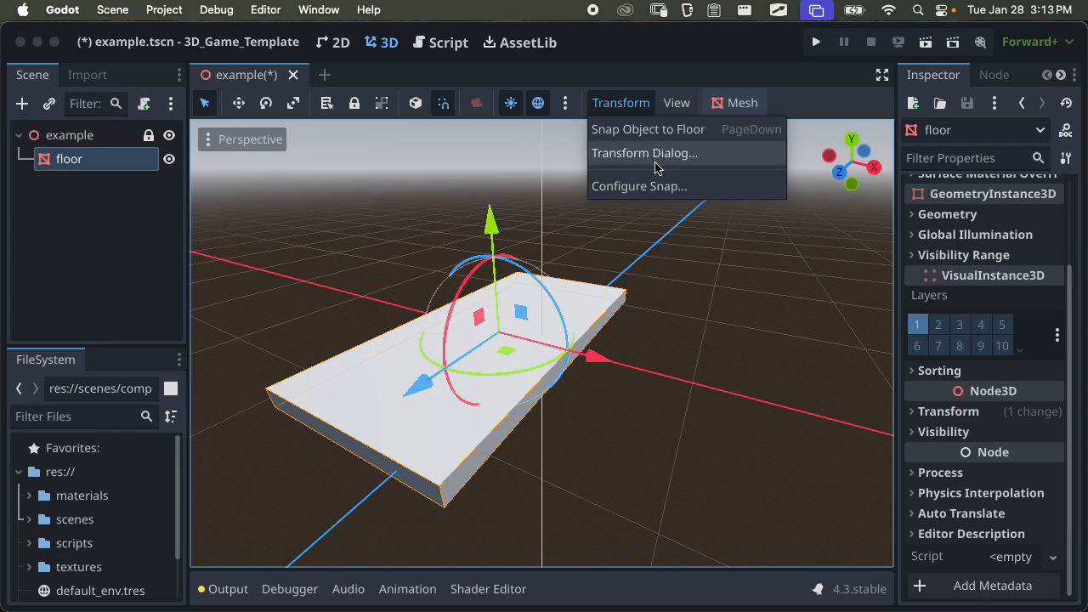
{"action": "left_click", "coordinate": [651, 188]}
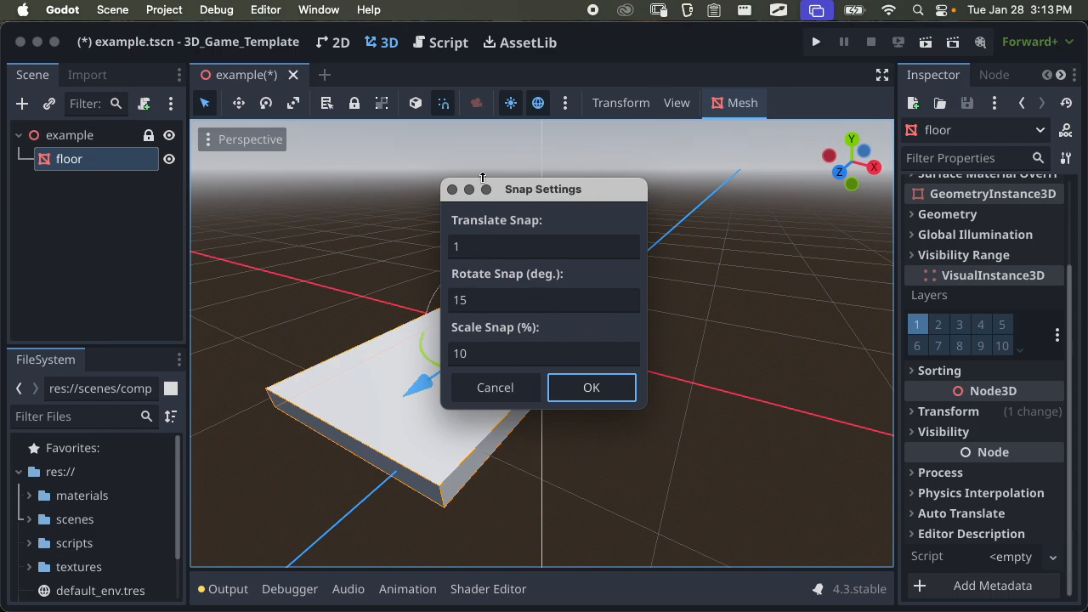
{"action": "left_click", "coordinate": [455, 190]}
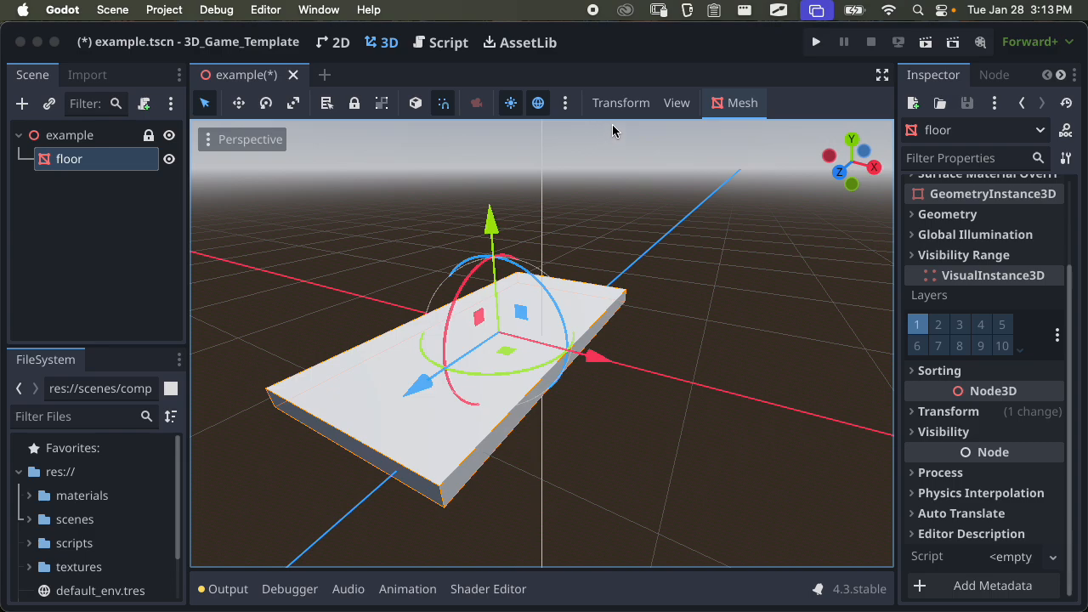
{"action": "left_click", "coordinate": [621, 103]}
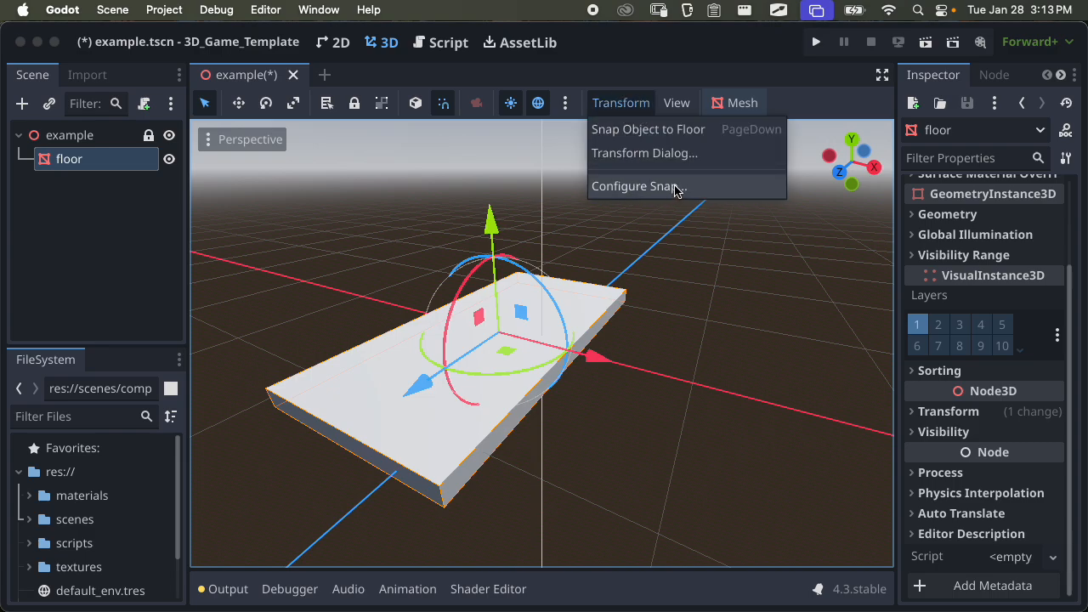
{"action": "left_click", "coordinate": [633, 131]}
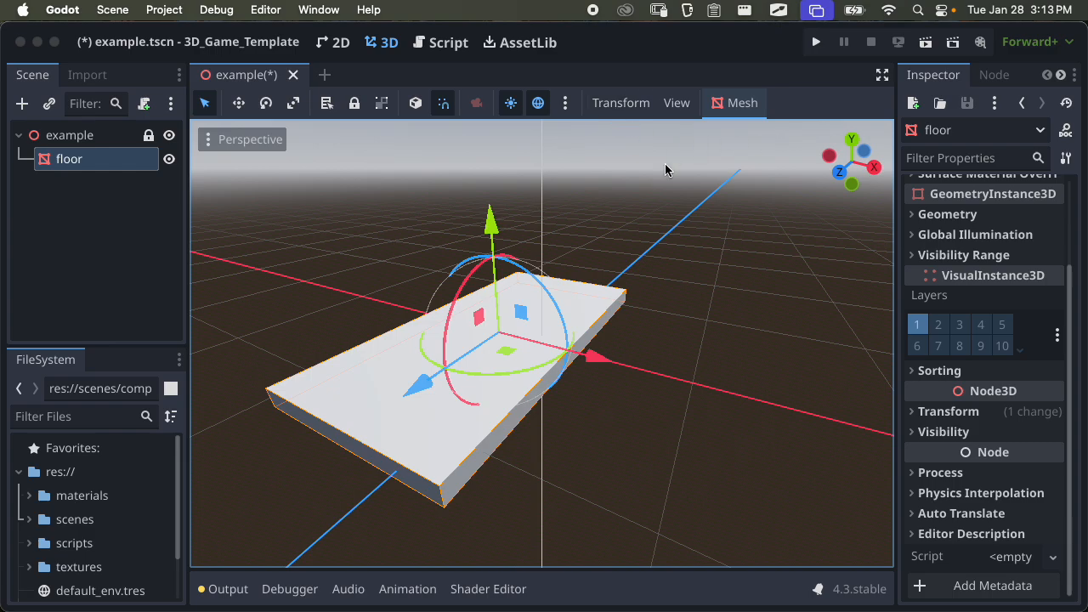
Reset the floor's position to its default and save the example scene
{"action": "left_click", "coordinate": [937, 415]}
{"action": "left_click", "coordinate": [1054, 434]}
{"action": "left_click", "coordinate": [994, 415]}
{"action": "key", "text": "super+s"}
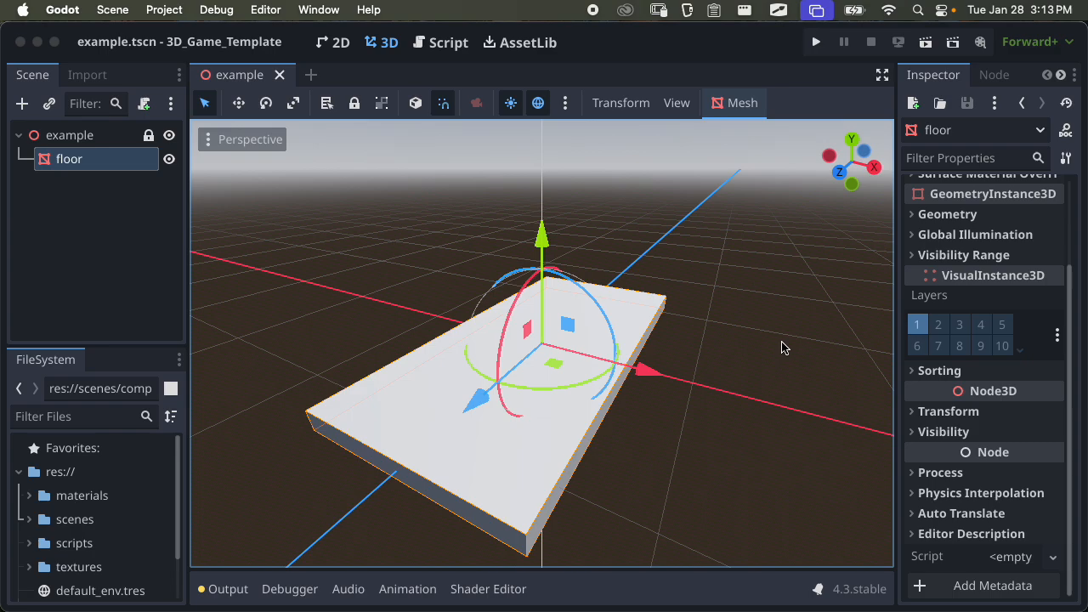
Lock the floor node and try to move it along the X axis
{"action": "left_click", "coordinate": [50, 196]}
{"action": "left_click", "coordinate": [92, 169]}
{"action": "left_click", "coordinate": [354, 103]}
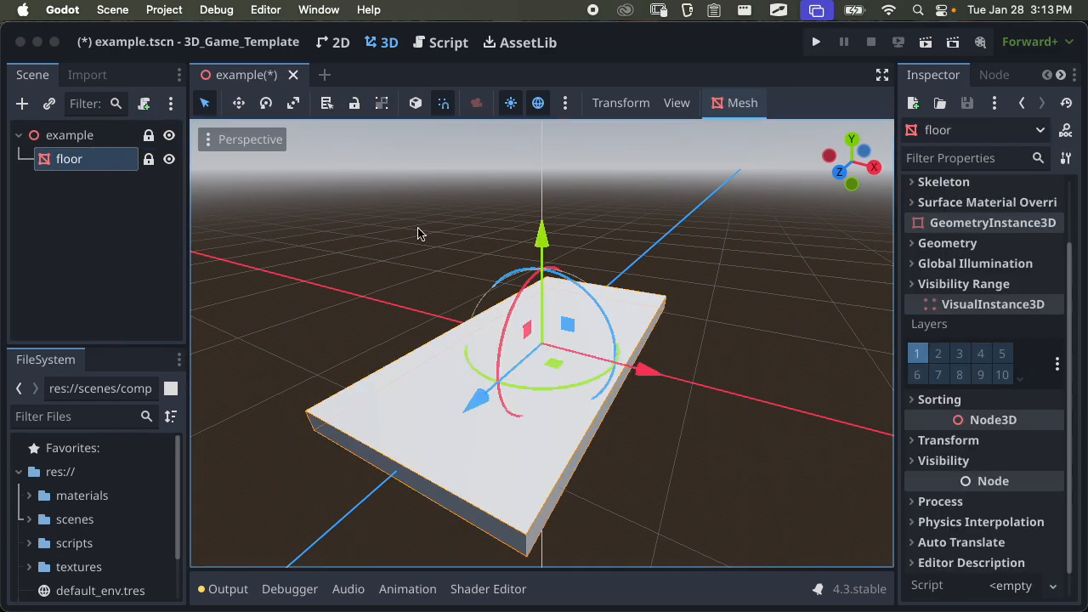
{"action": "left_click_drag", "start_coordinate": [647, 367], "coordinate": [559, 355]}
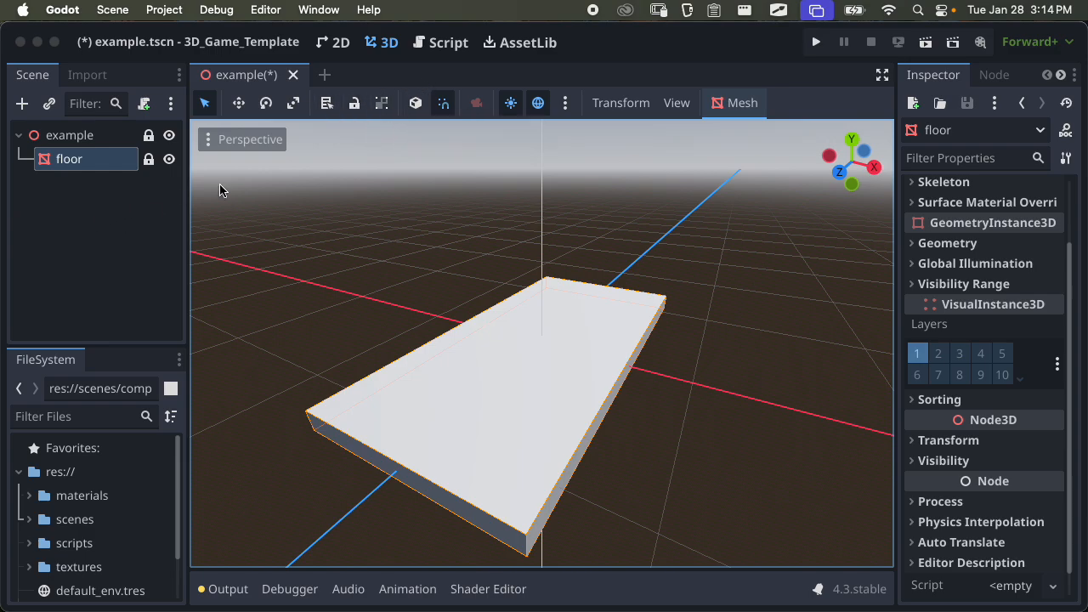
Unlock the floor node and save the scene
{"action": "left_click", "coordinate": [149, 161]}
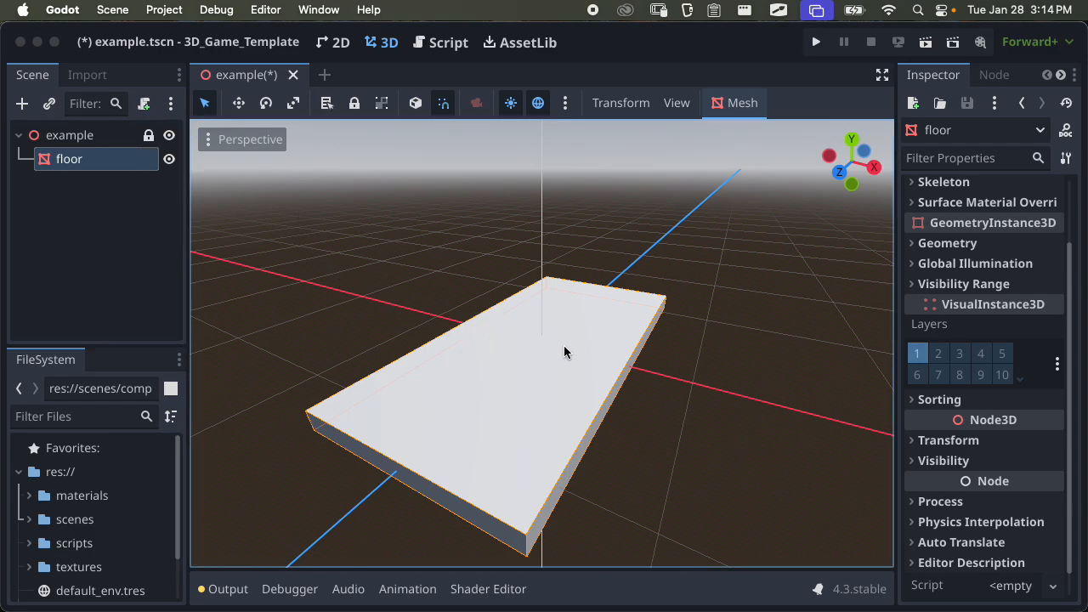
{"action": "key", "text": "super+s"}
{"action": "scroll", "coordinate": [646, 323], "scroll_direction": "down", "scroll_amount": 8}
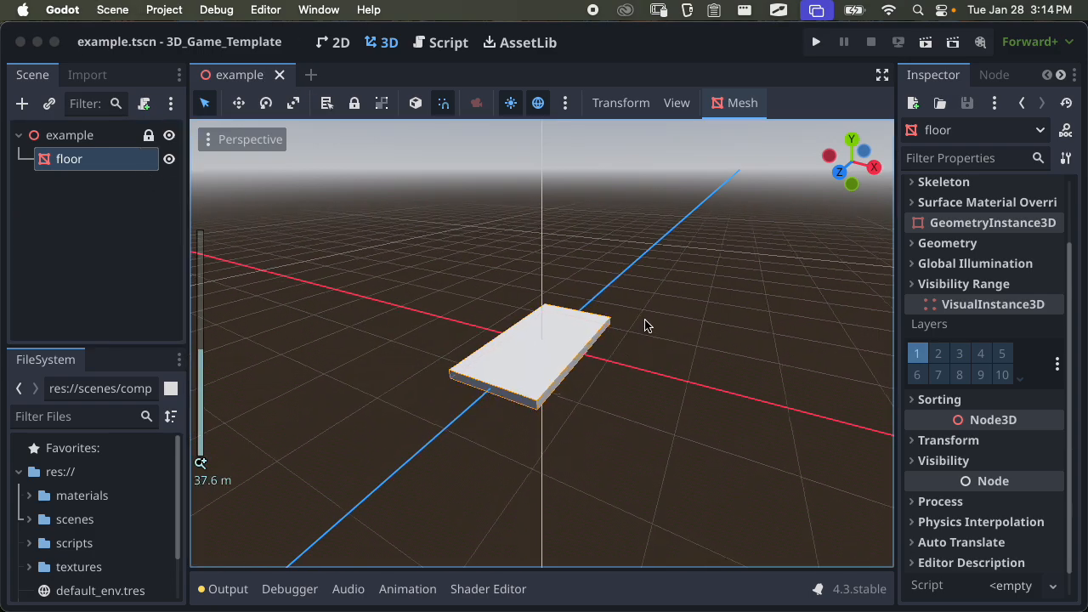
{"action": "scroll", "coordinate": [648, 320], "scroll_direction": "up", "scroll_amount": 7}
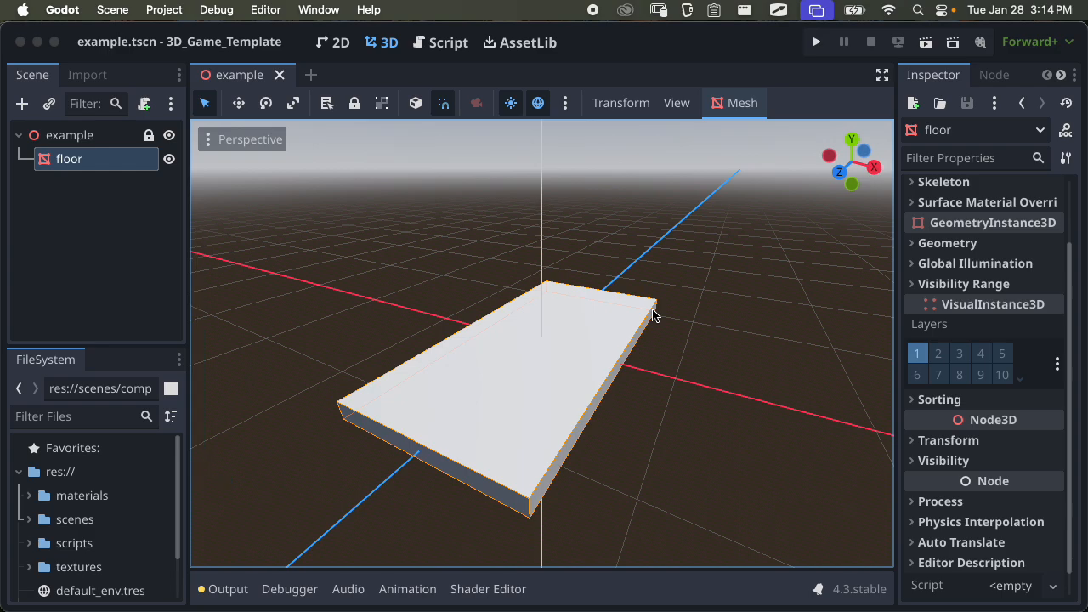
Check the viewport layout and display options and view the floor along the X and Y axes and from an angle
{"action": "left_click", "coordinate": [677, 102]}
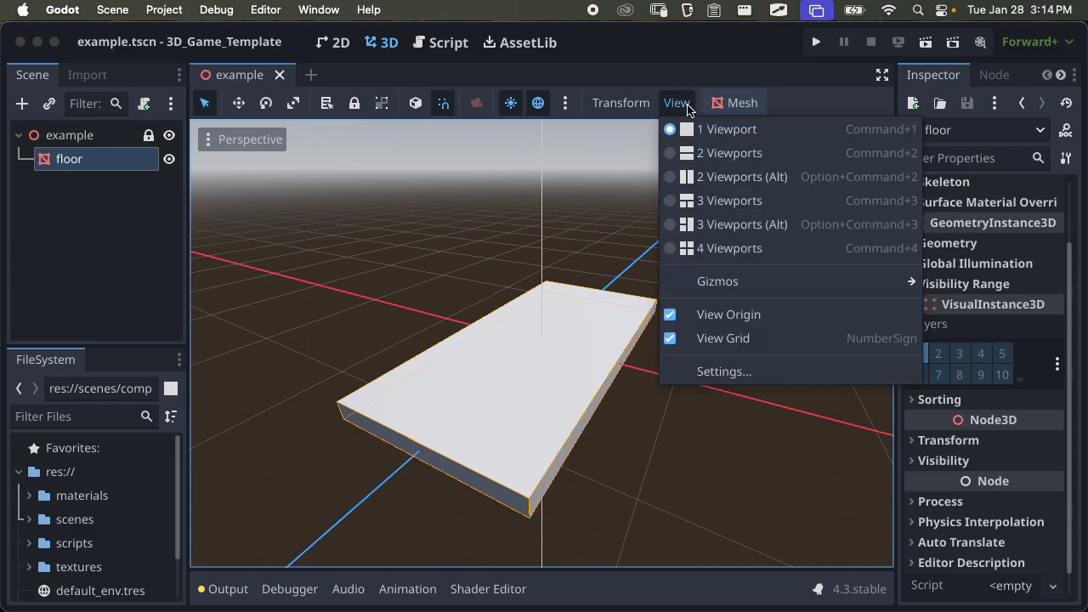
{"action": "left_click", "coordinate": [687, 109]}
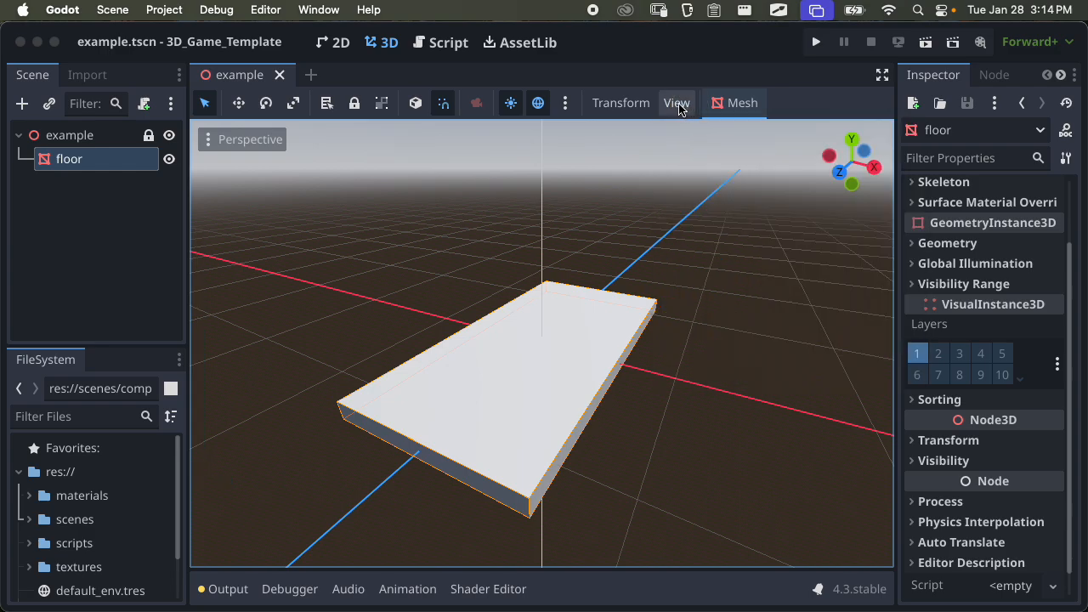
{"action": "mouse_move", "coordinate": [855, 160]}
{"action": "left_mouse_down"}
{"action": "mouse_move", "coordinate": [892, 166]}
{"action": "mouse_move", "coordinate": [888, 178]}
{"action": "mouse_move", "coordinate": [879, 145]}
{"action": "mouse_move", "coordinate": [855, 140]}
{"action": "left_mouse_up"}
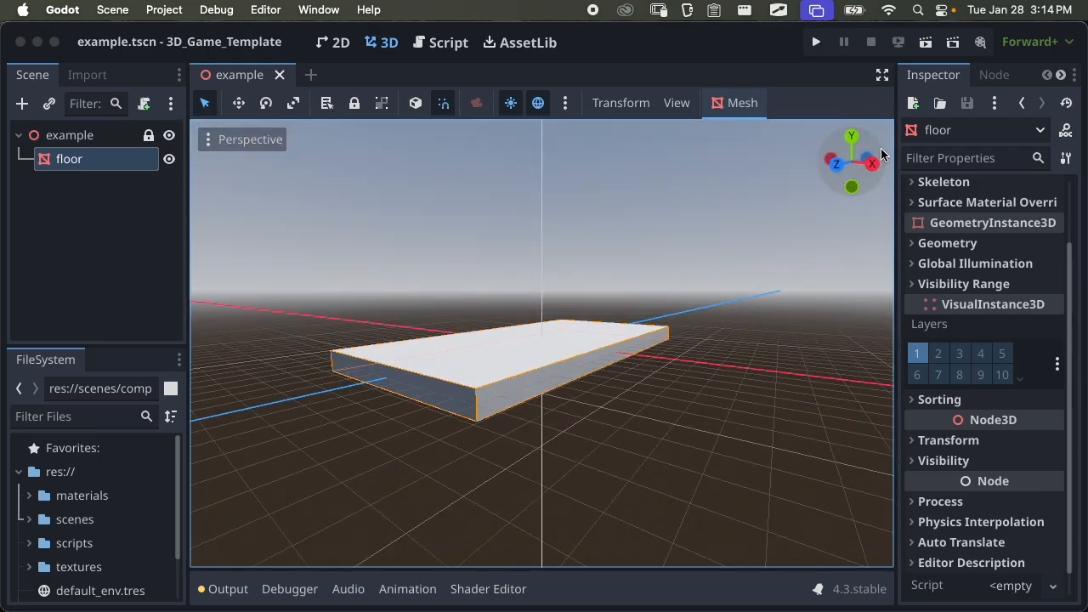
{"action": "left_click", "coordinate": [855, 139]}
{"action": "left_click", "coordinate": [877, 162]}
{"action": "left_click", "coordinate": [854, 164]}
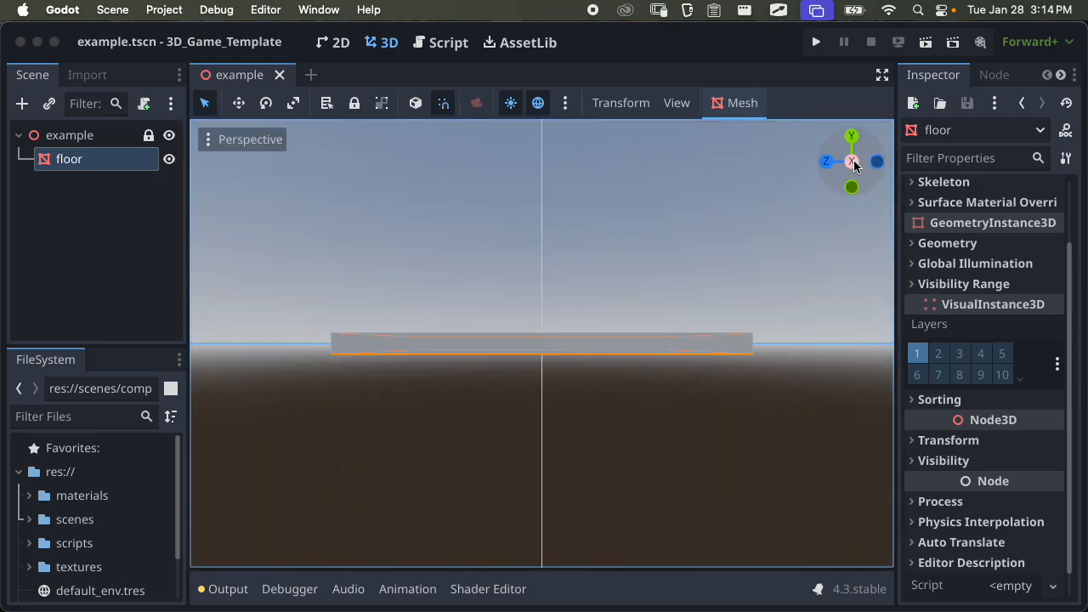
{"action": "left_click", "coordinate": [852, 138]}
{"action": "left_click_drag", "start_coordinate": [853, 140], "coordinate": [899, 143]}
Examine the floor in perspective at close and far zoom distances
{"action": "scroll", "coordinate": [547, 376], "scroll_direction": "down", "scroll_amount": 5}
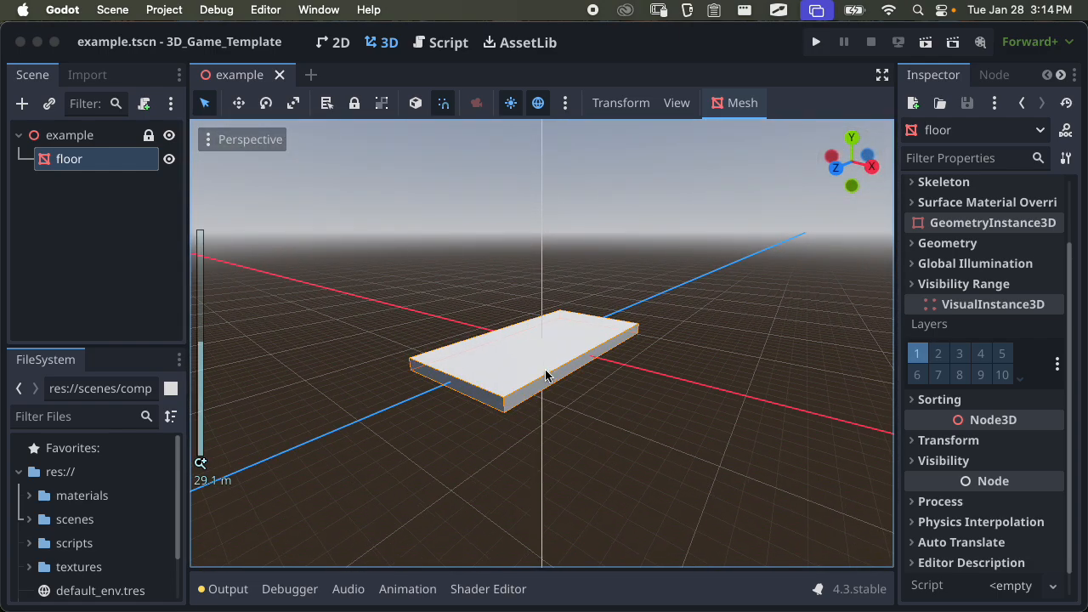
{"action": "scroll", "coordinate": [555, 354], "scroll_direction": "up", "scroll_amount": 5}
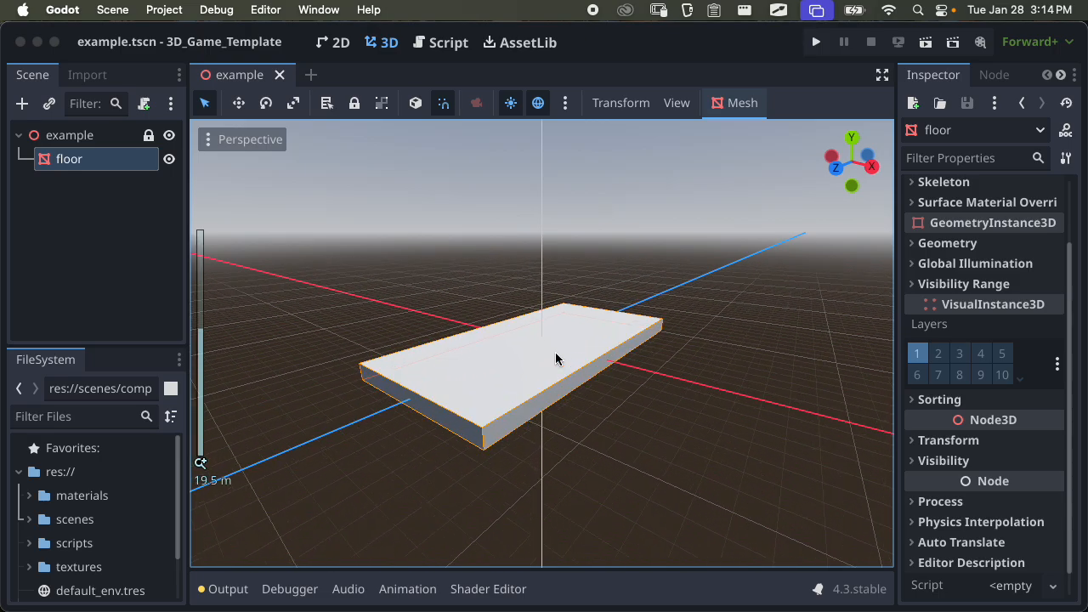
{"action": "scroll", "coordinate": [555, 353], "scroll_direction": "down", "scroll_amount": 5}
{"action": "scroll", "coordinate": [557, 356], "scroll_direction": "up", "scroll_amount": 7}
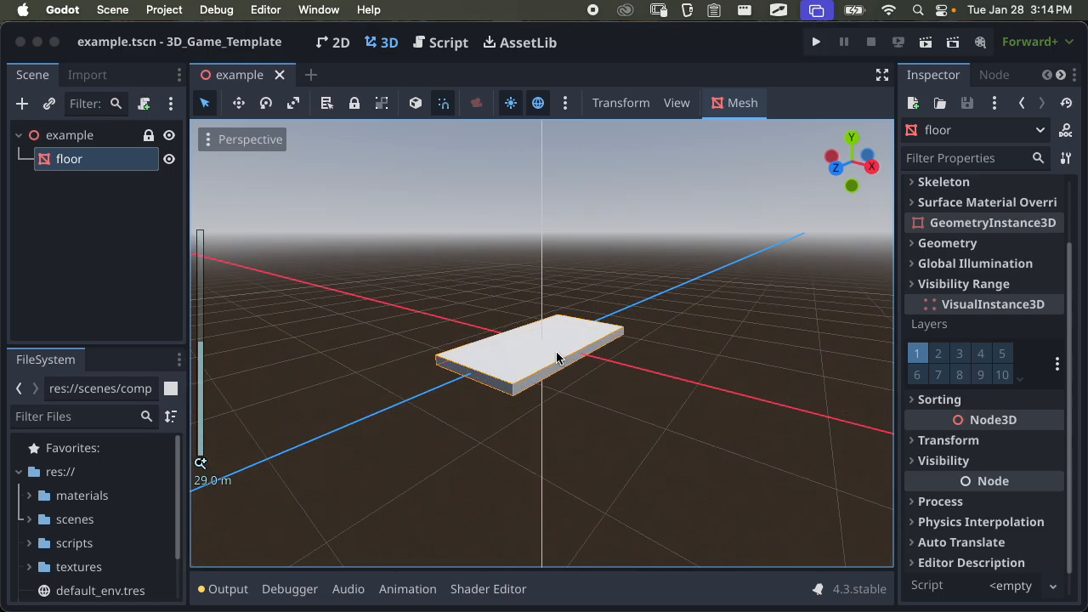
{"action": "scroll", "coordinate": [556, 355], "scroll_direction": "down", "scroll_amount": 6}
{"action": "scroll", "coordinate": [556, 355], "scroll_direction": "up", "scroll_amount": 4}
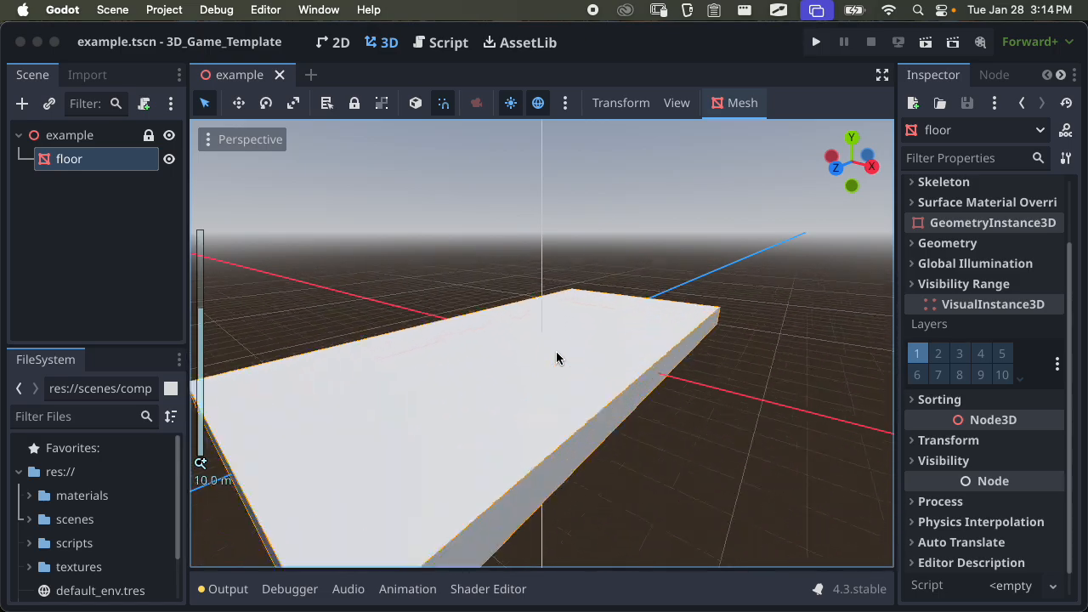
{"action": "scroll", "coordinate": [556, 355], "scroll_direction": "down", "scroll_amount": 5}
{"action": "scroll", "coordinate": [618, 355], "scroll_direction": "up", "scroll_amount": 2}
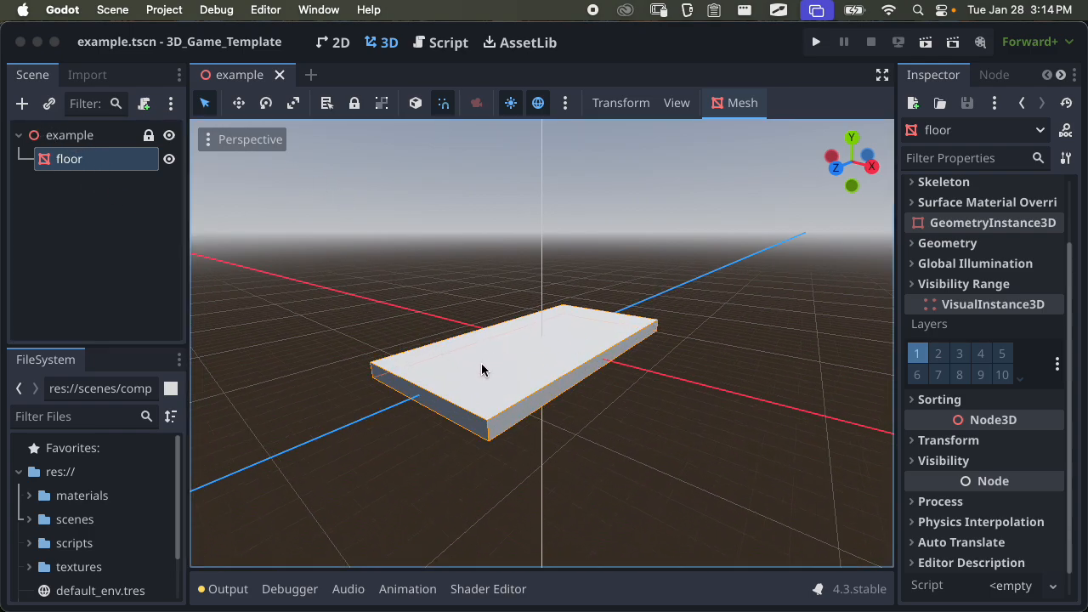
{"action": "scroll", "coordinate": [534, 283], "scroll_direction": "down", "scroll_amount": 4}
{"action": "scroll", "coordinate": [560, 393], "scroll_direction": "up", "scroll_amount": 4}
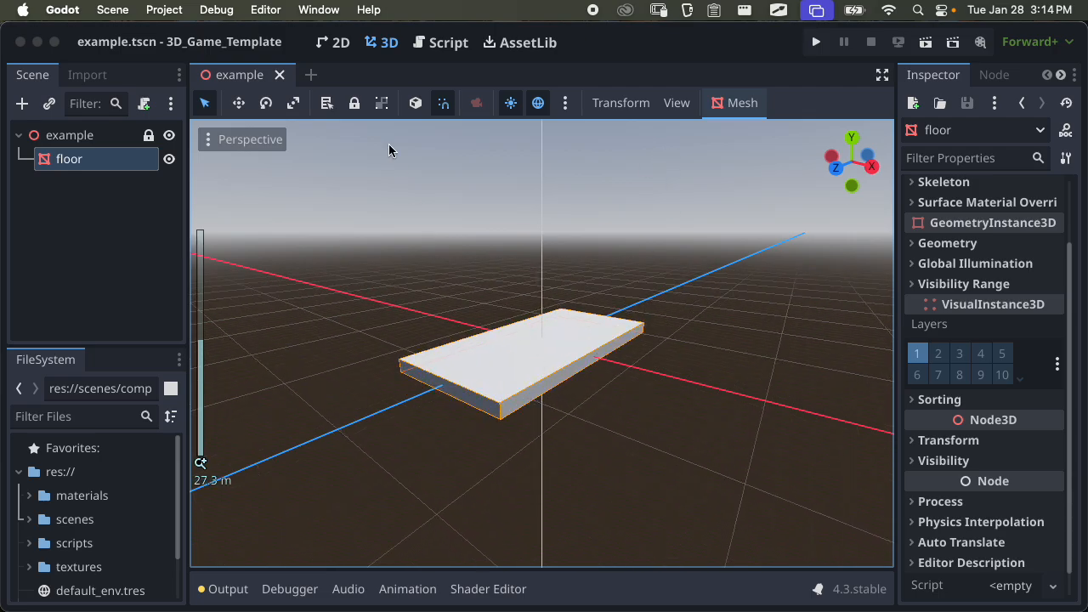
Move the floor away from the origin in the negative X direction with the Move tool and focus the view on it
{"action": "left_click", "coordinate": [239, 102]}
{"action": "left_click_drag", "start_coordinate": [651, 376], "coordinate": [344, 290]}
{"action": "key", "text": "f"}
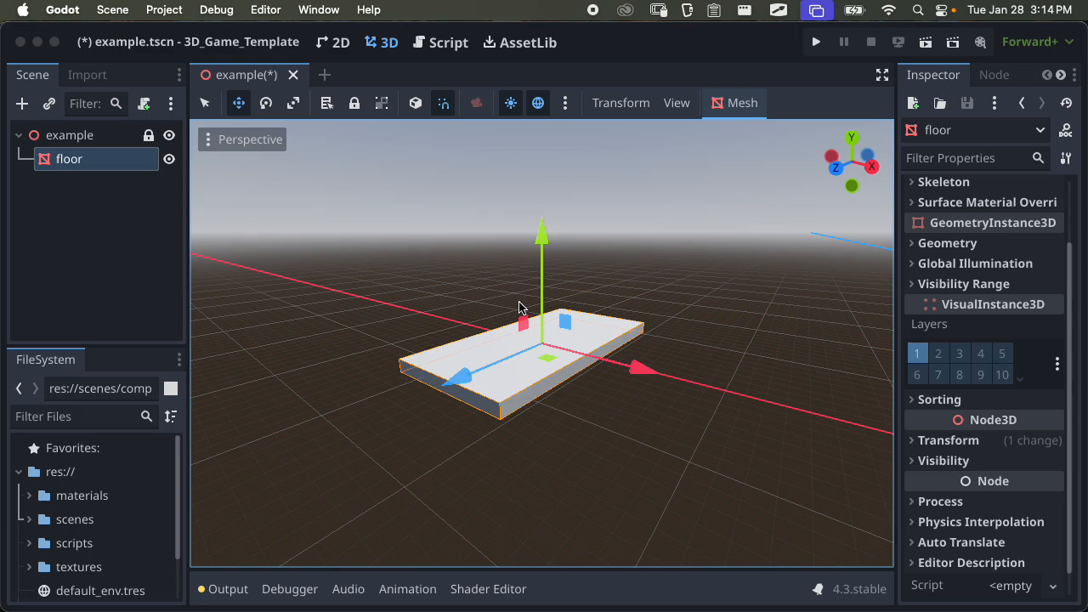
Examine the focused floor from near and far to see how zooming centres on it away from the origin
{"action": "scroll", "coordinate": [522, 309], "scroll_direction": "down", "scroll_amount": 4}
{"action": "scroll", "coordinate": [542, 326], "scroll_direction": "up", "scroll_amount": 4}
{"action": "scroll", "coordinate": [541, 326], "scroll_direction": "down", "scroll_amount": 10}
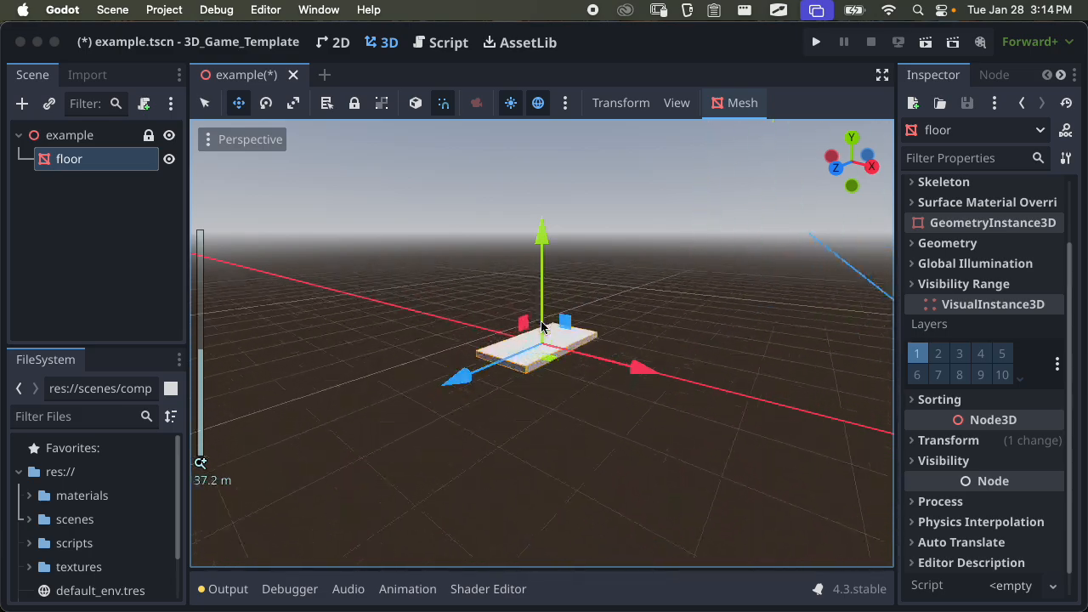
{"action": "scroll", "coordinate": [541, 326], "scroll_direction": "up", "scroll_amount": 12}
{"action": "scroll", "coordinate": [541, 326], "scroll_direction": "down", "scroll_amount": 10}
{"action": "scroll", "coordinate": [541, 326], "scroll_direction": "up", "scroll_amount": 8}
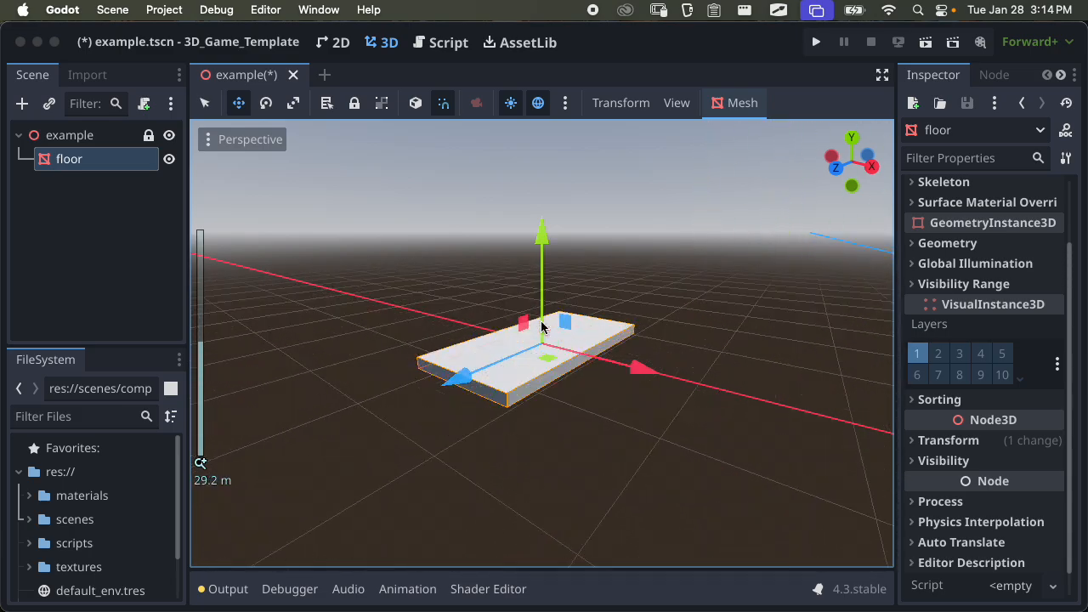
{"action": "scroll", "coordinate": [541, 327], "scroll_direction": "down", "scroll_amount": 5}
{"action": "scroll", "coordinate": [541, 326], "scroll_direction": "up", "scroll_amount": 4}
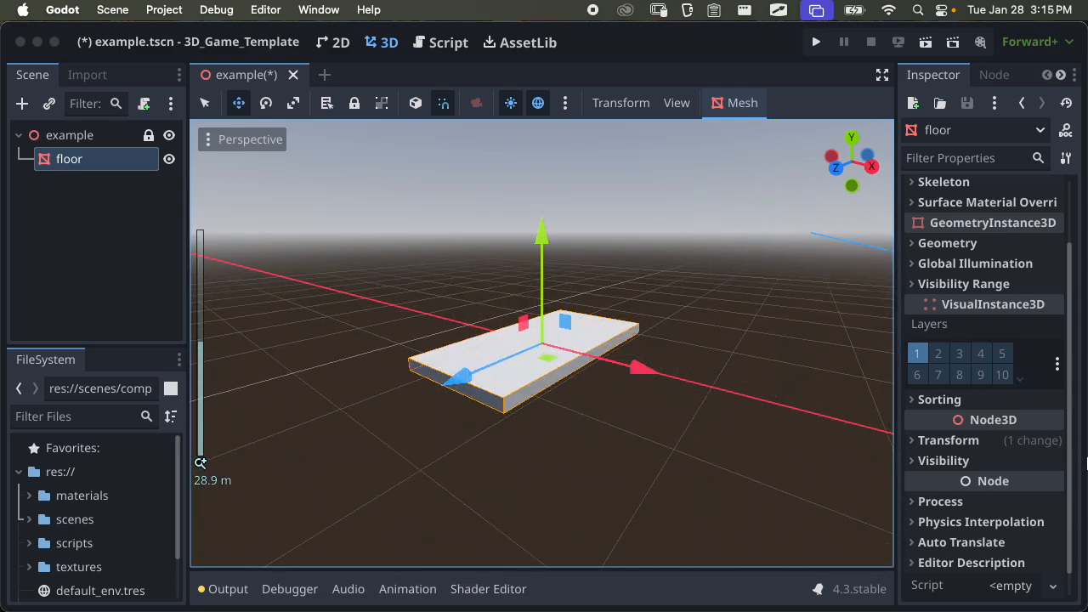
Reset the floor's position in its Transform properties and focus the view on it from a new angle
{"action": "left_click", "coordinate": [1016, 440]}
{"action": "left_click", "coordinate": [1050, 460]}
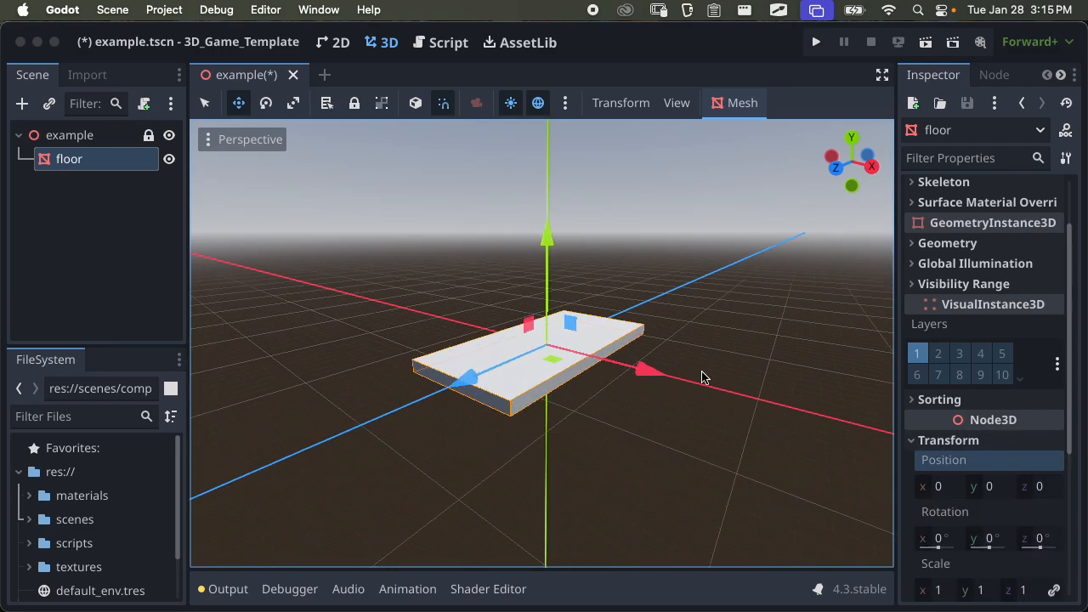
{"action": "scroll", "coordinate": [704, 377], "scroll_direction": "down", "scroll_amount": 8}
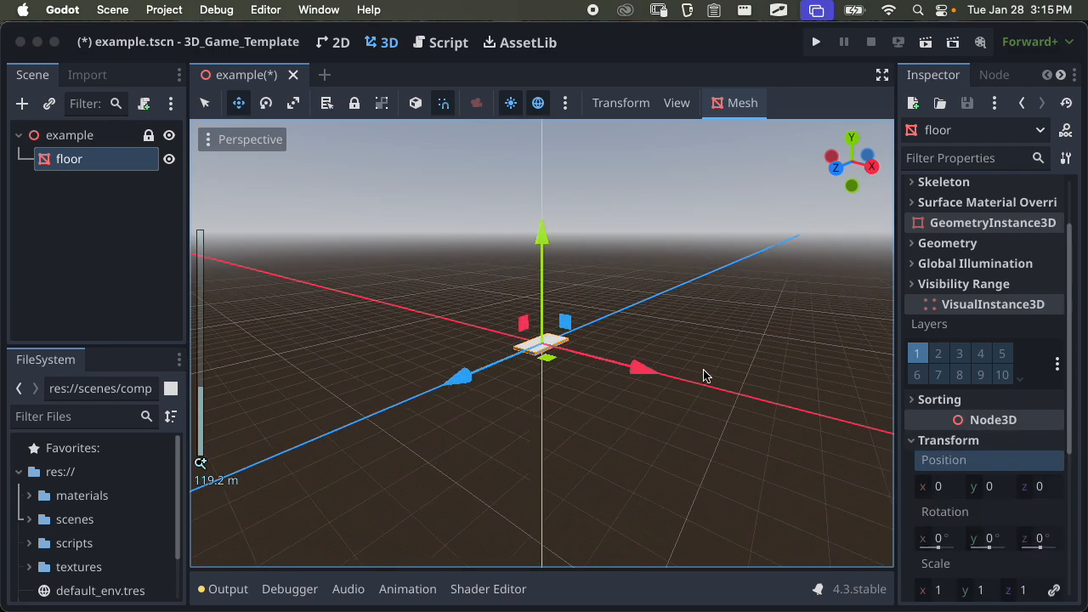
{"action": "right_click_drag", "start_coordinate": [705, 377], "coordinate": [713, 381]}
{"action": "key", "text": "f"}
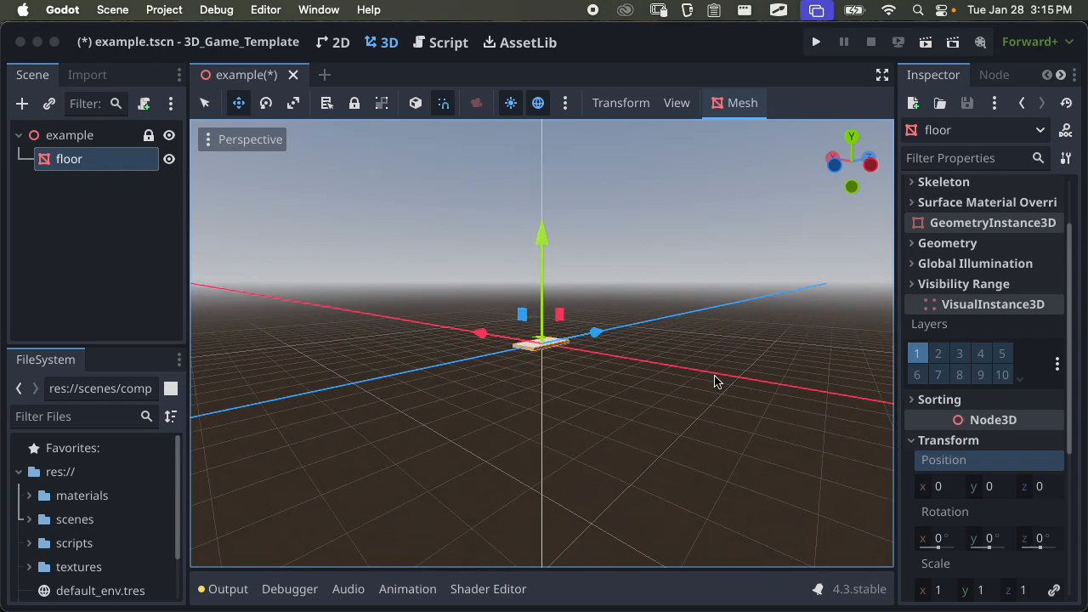
Undo the accidental move of the floor and refocus the view on it from above
{"action": "left_click", "coordinate": [703, 403]}
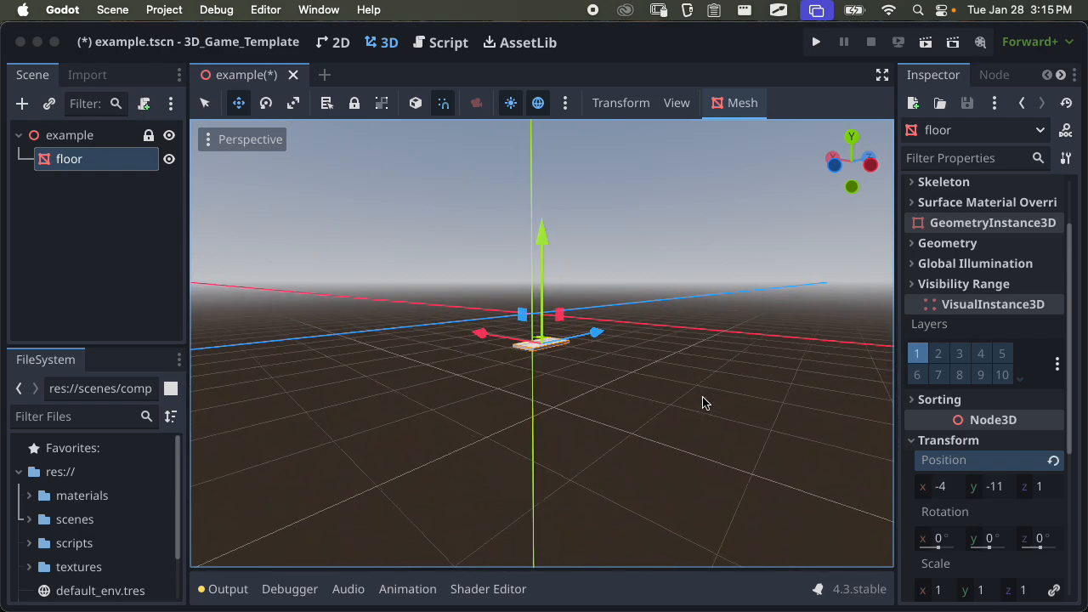
{"action": "key", "text": "super+z"}
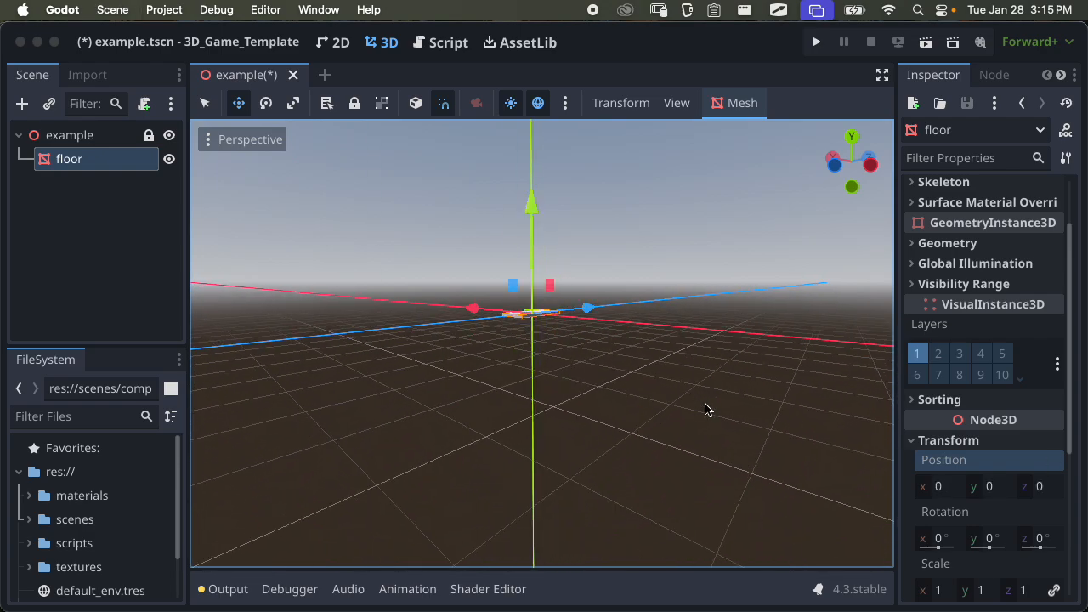
{"action": "right_click_drag", "start_coordinate": [586, 368], "coordinate": [586, 458]}
{"action": "scroll", "coordinate": [587, 281], "scroll_direction": "down", "scroll_amount": 18}
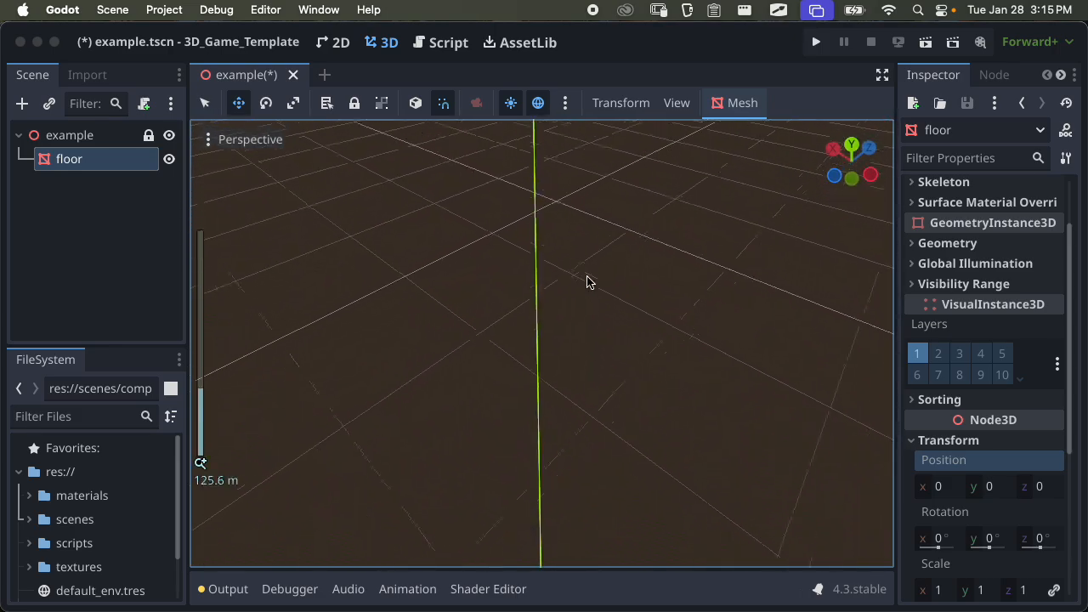
{"action": "scroll", "coordinate": [579, 279], "scroll_direction": "up", "scroll_amount": 13}
{"action": "key", "text": "f"}
{"action": "scroll", "coordinate": [582, 282], "scroll_direction": "up", "scroll_amount": 20}
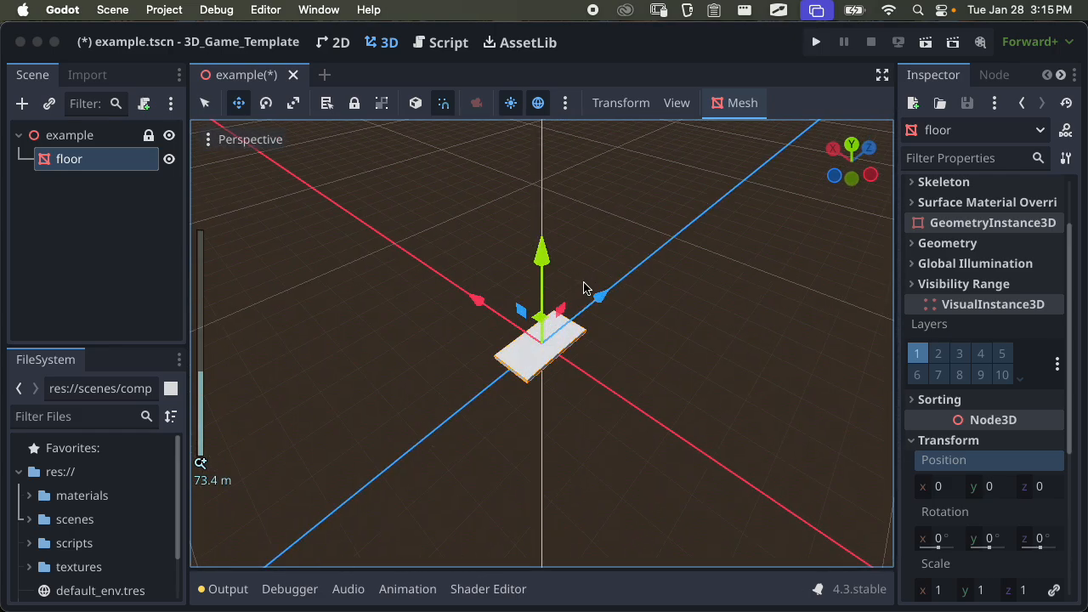
Look away from the floor several times and refocus the view on it each time
{"action": "right_click_drag", "start_coordinate": [583, 284], "coordinate": [790, 288]}
{"action": "key", "text": "f"}
{"action": "right_click_drag", "start_coordinate": [361, 356], "coordinate": [527, 355]}
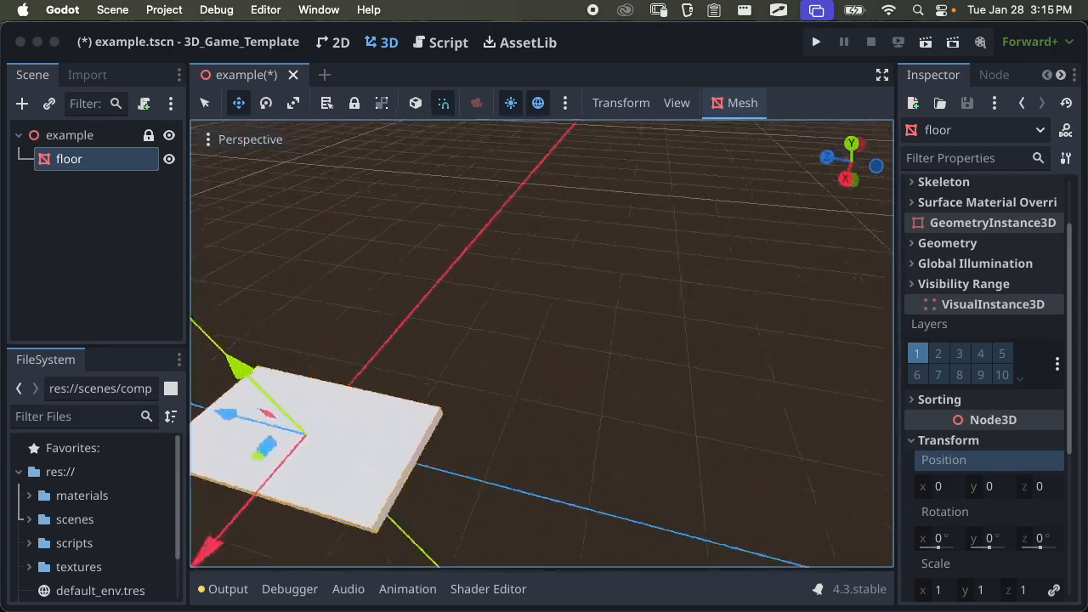
{"action": "key", "text": "f"}
{"action": "right_click_drag", "start_coordinate": [339, 364], "coordinate": [505, 364]}
{"action": "key", "text": "f"}
{"action": "right_click_drag", "start_coordinate": [328, 360], "coordinate": [404, 351]}
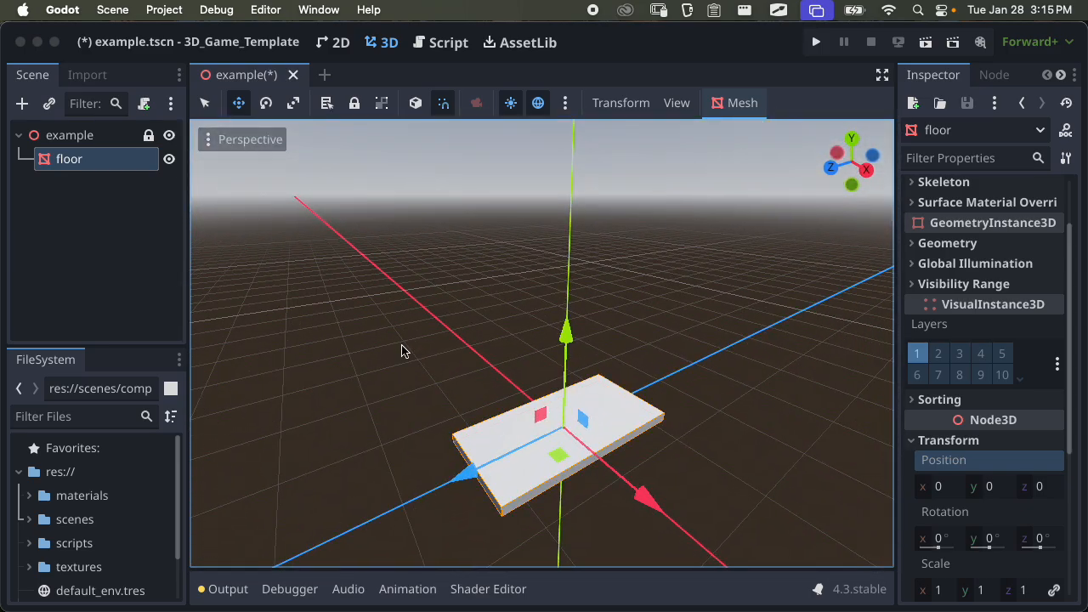
Move the floor off the origin to X -1, Y 2 in the viewport and view it from other angles
{"action": "left_click_drag", "start_coordinate": [509, 392], "coordinate": [500, 371]}
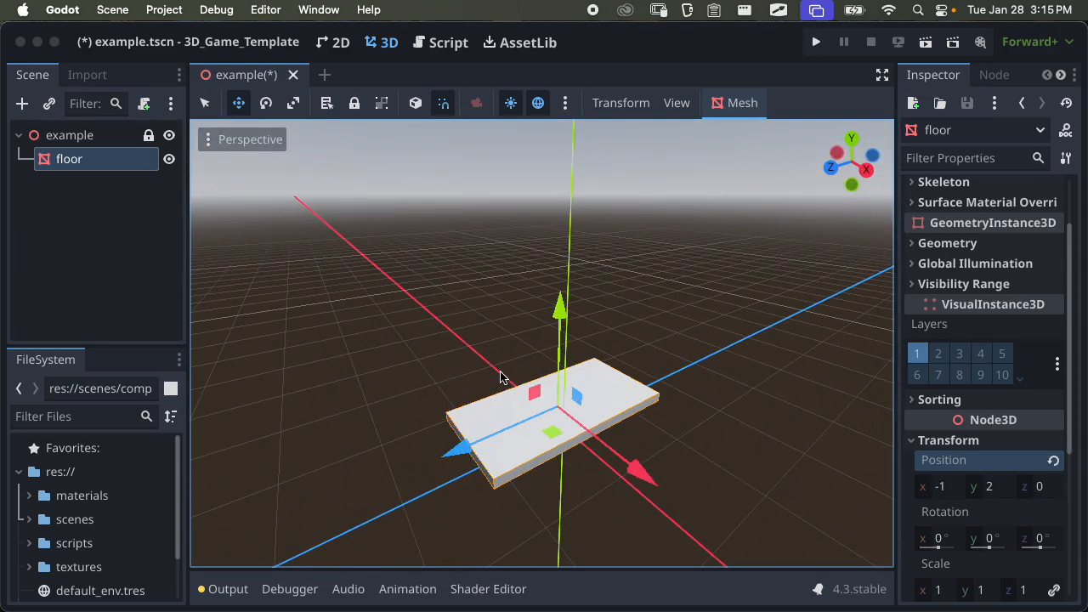
{"action": "middle_click_drag", "start_coordinate": [501, 369], "coordinate": [534, 337]}
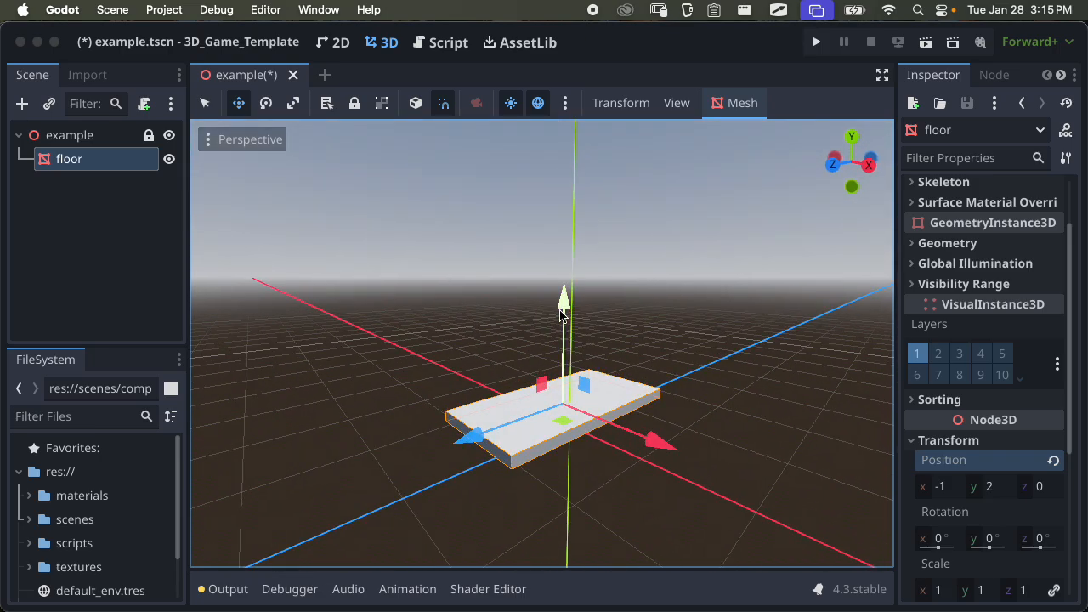
{"action": "middle_click_drag", "start_coordinate": [542, 350], "coordinate": [505, 345]}
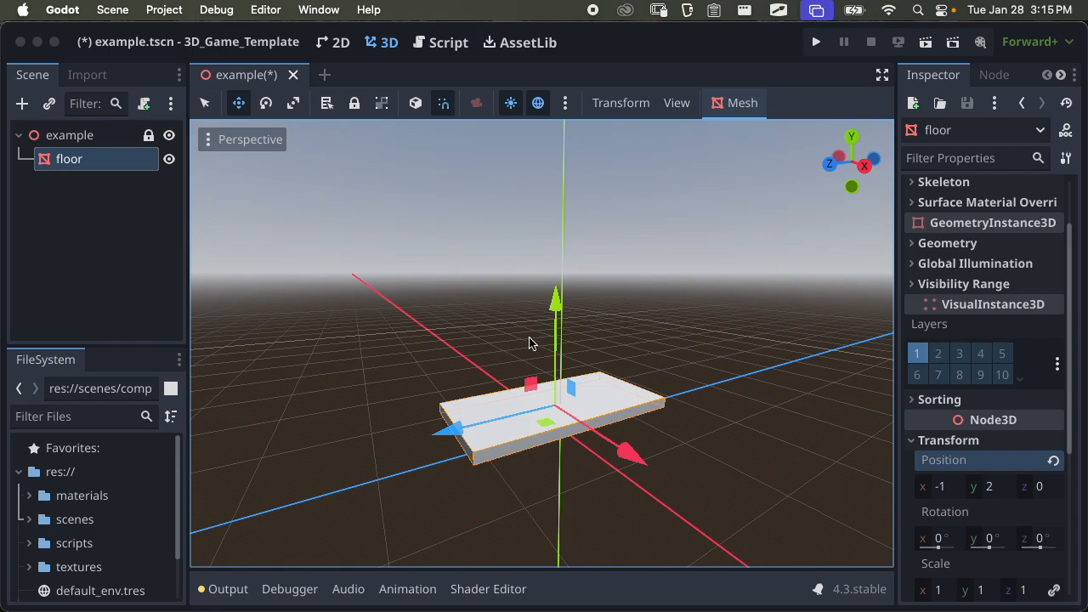
{"action": "scroll", "coordinate": [534, 366], "scroll_direction": "up", "scroll_amount": 5}
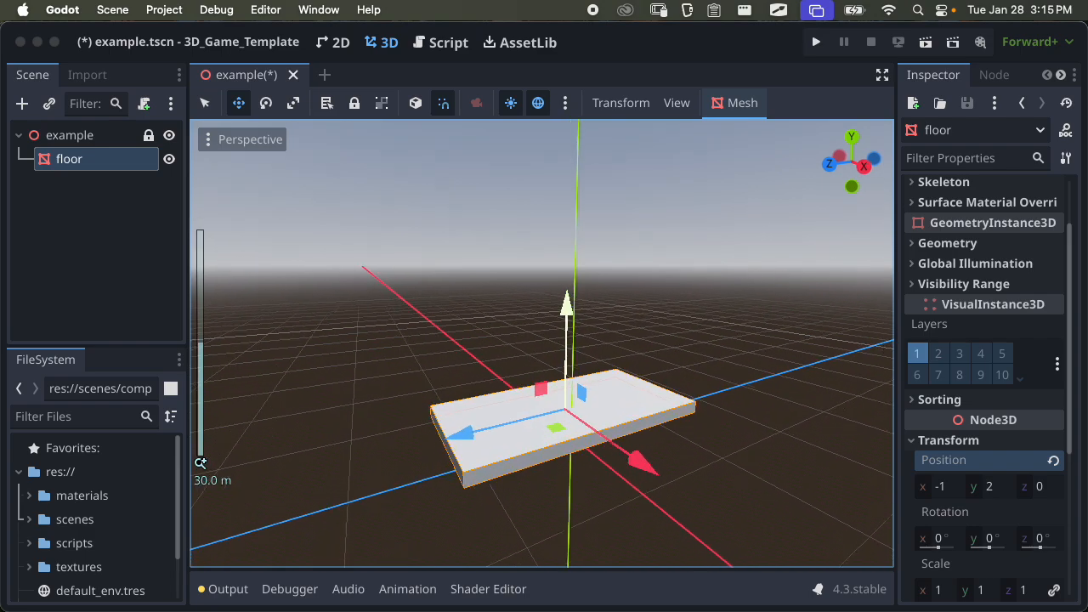
Fly the viewport camera around the floor in freelook, moving forward, backward, sideways and up
{"action": "right_click_drag", "start_coordinate": [544, 340], "coordinate": [462, 327]}
{"action": "key", "text": "w"}
{"action": "key", "text": "d"}
{"action": "middle_click_drag", "start_coordinate": [463, 327], "coordinate": [461, 339]}
{"action": "left_click", "coordinate": [461, 339]}
{"action": "right_click_drag", "start_coordinate": [461, 339], "coordinate": [474, 387]}
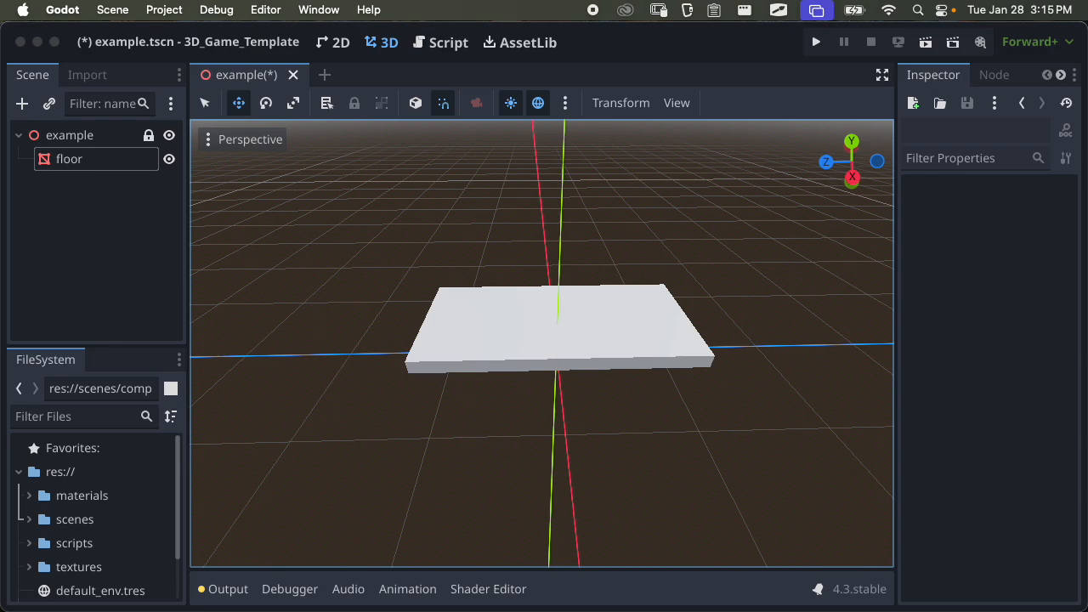
{"action": "key", "text": "w"}
{"action": "right_click_drag", "start_coordinate": [473, 387], "coordinate": [589, 336]}
{"action": "key", "text": "s"}
{"action": "key", "text": "w"}
{"action": "key", "text": "d"}
{"action": "key", "text": "a"}
{"action": "key", "text": "w"}
{"action": "key", "text": "w"}
{"action": "key", "text": "d"}
{"action": "key", "text": "s"}
{"action": "key", "text": "a"}
{"action": "key", "text": "e"}
{"action": "key", "text": "w"}
{"action": "key", "text": "d"}
{"action": "key", "text": "s"}
{"action": "key", "text": "d"}
{"action": "key", "text": "w"}
{"action": "key", "text": "d"}
{"action": "key", "text": "s"}
{"action": "key", "text": "a"}
{"action": "key", "text": "w"}
{"action": "key", "text": "a"}
{"action": "key", "text": "s"}
{"action": "key", "text": "w"}
{"action": "key", "text": "d"}
{"action": "key", "text": "s"}
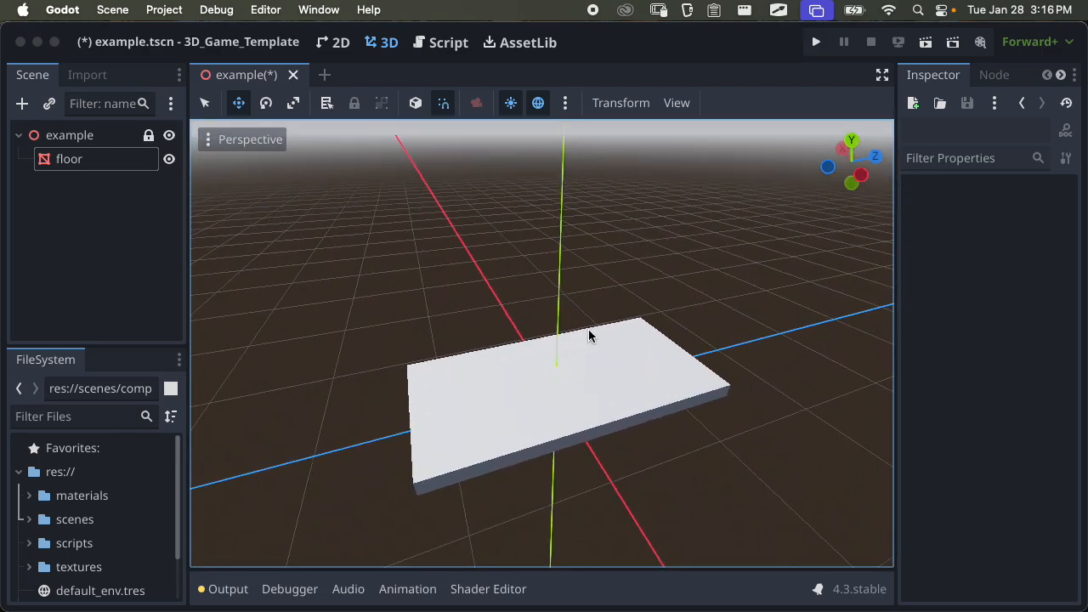
Select the floor in the viewport and reset its Transform position to the default
{"action": "left_click_drag", "start_coordinate": [598, 323], "coordinate": [622, 329]}
{"action": "left_click", "coordinate": [605, 352]}
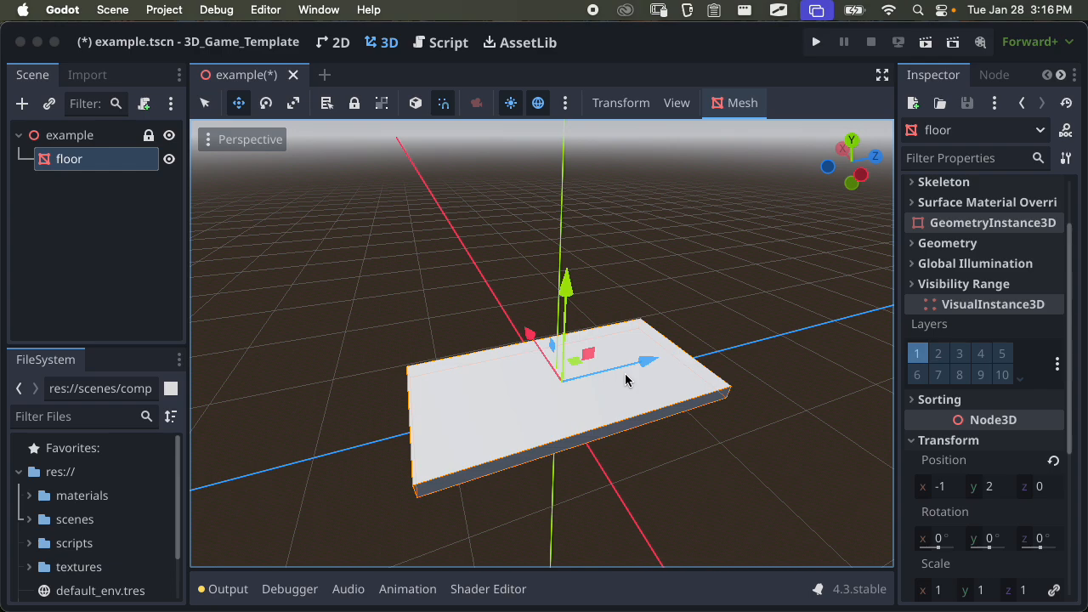
{"action": "left_click", "coordinate": [1053, 460]}
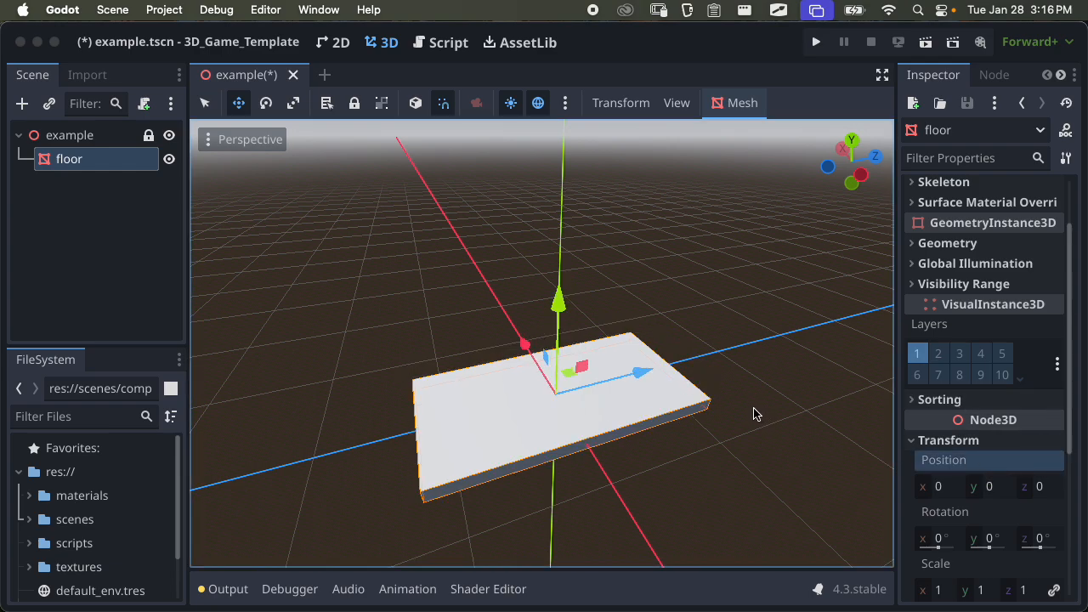
Try moving the floor freely across the view, undo it, and move it again to Y 1, Z 1
{"action": "key", "text": "g"}
{"action": "left_click", "coordinate": [754, 352]}
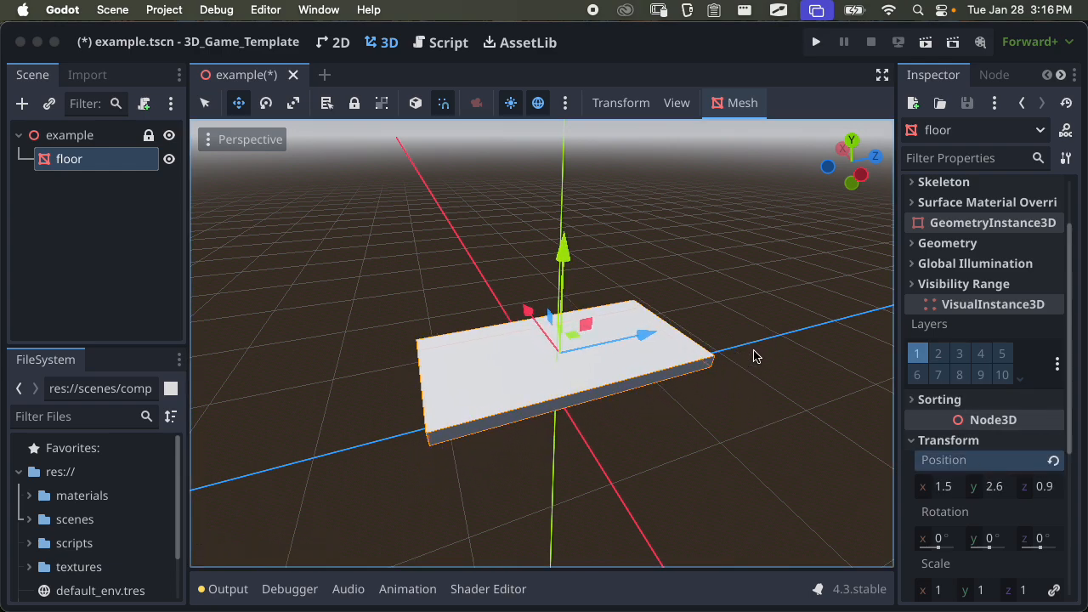
{"action": "key", "text": "super+z"}
{"action": "key", "text": "g"}
{"action": "left_click", "coordinate": [757, 371]}
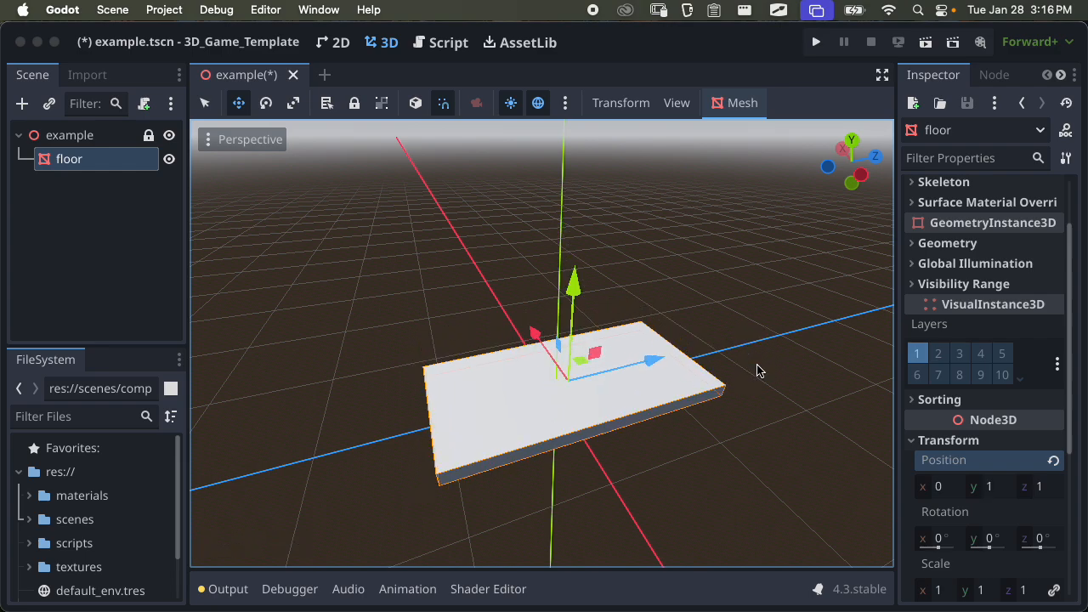
Move the floor 1 m along the Z axis only and save the scene
{"action": "key", "text": "g"}
{"action": "key", "text": "z"}
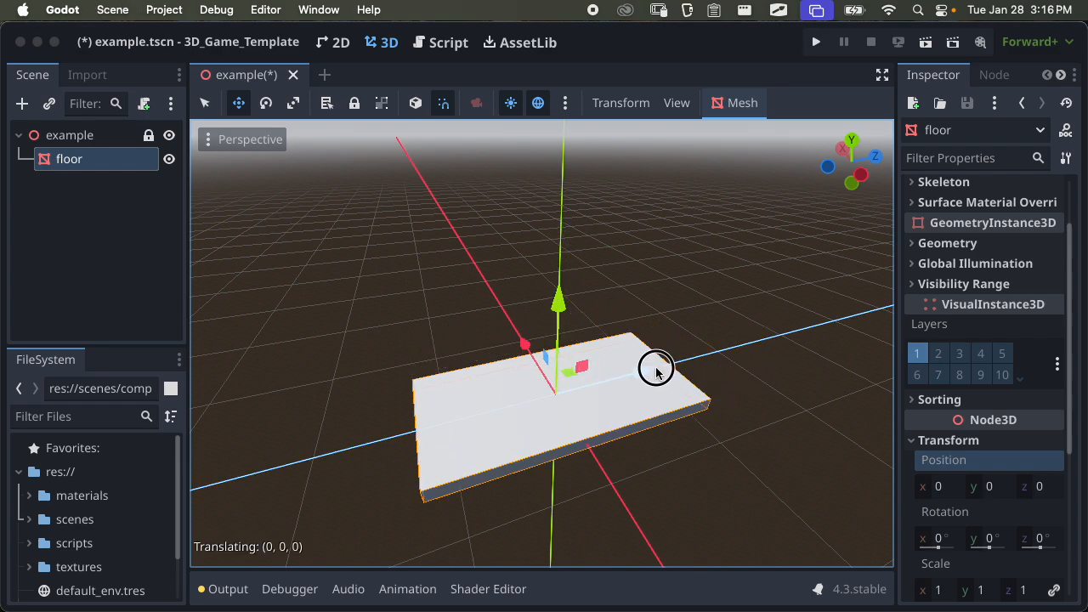
{"action": "left_click", "coordinate": [661, 375]}
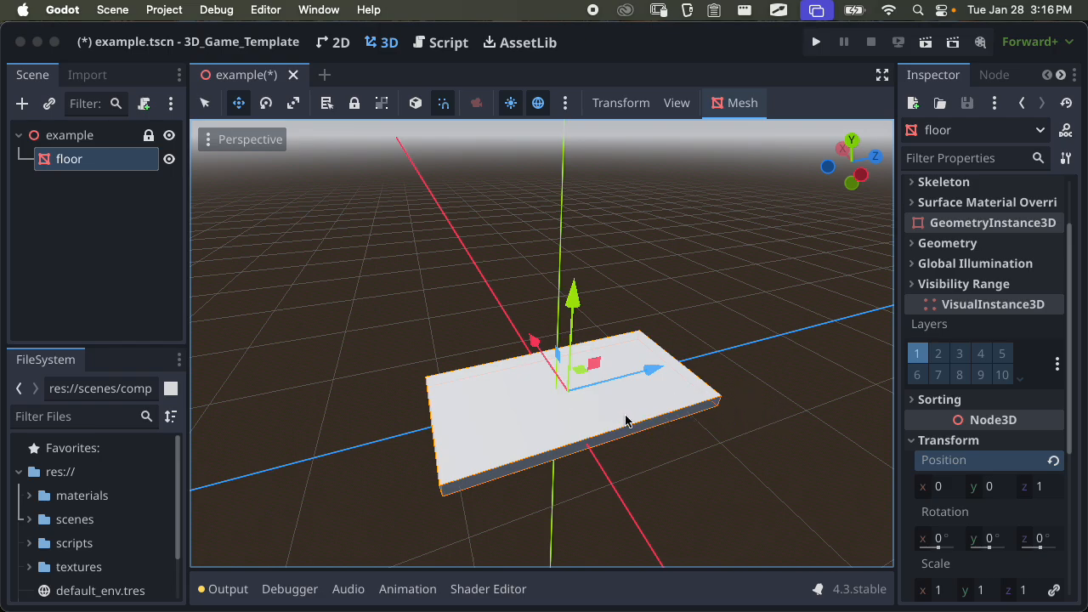
{"action": "middle_click_drag", "start_coordinate": [726, 381], "coordinate": [801, 398]}
{"action": "key", "text": "cmd+s"}
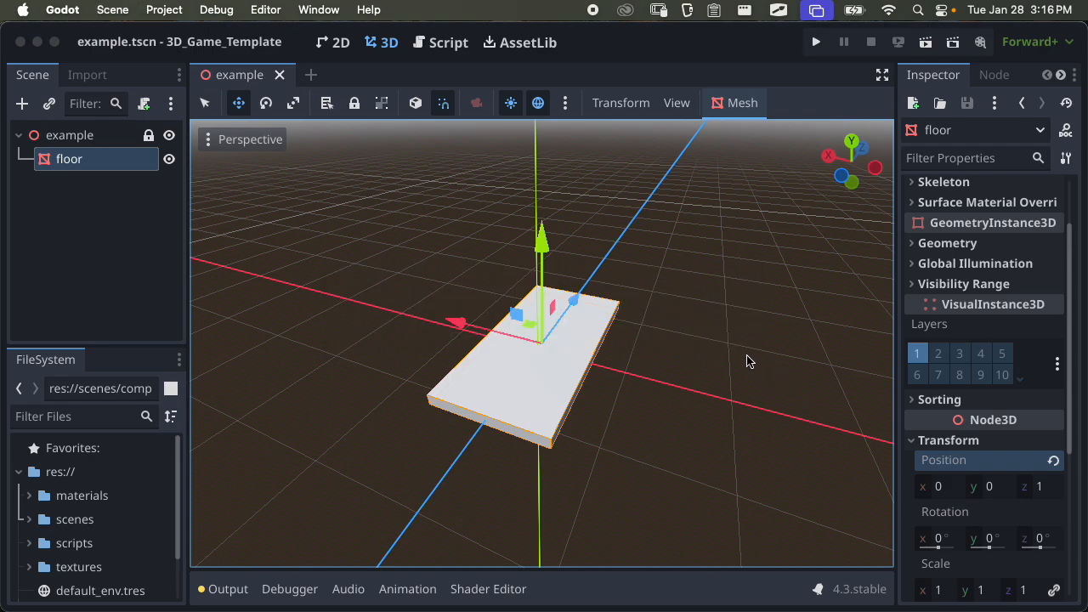
Widen the Inspector and expand the floor's Mesh resource to show its properties
{"action": "scroll", "coordinate": [679, 331], "scroll_direction": "up", "scroll_amount": 3}
{"action": "scroll", "coordinate": [671, 338], "scroll_direction": "down", "scroll_amount": 3}
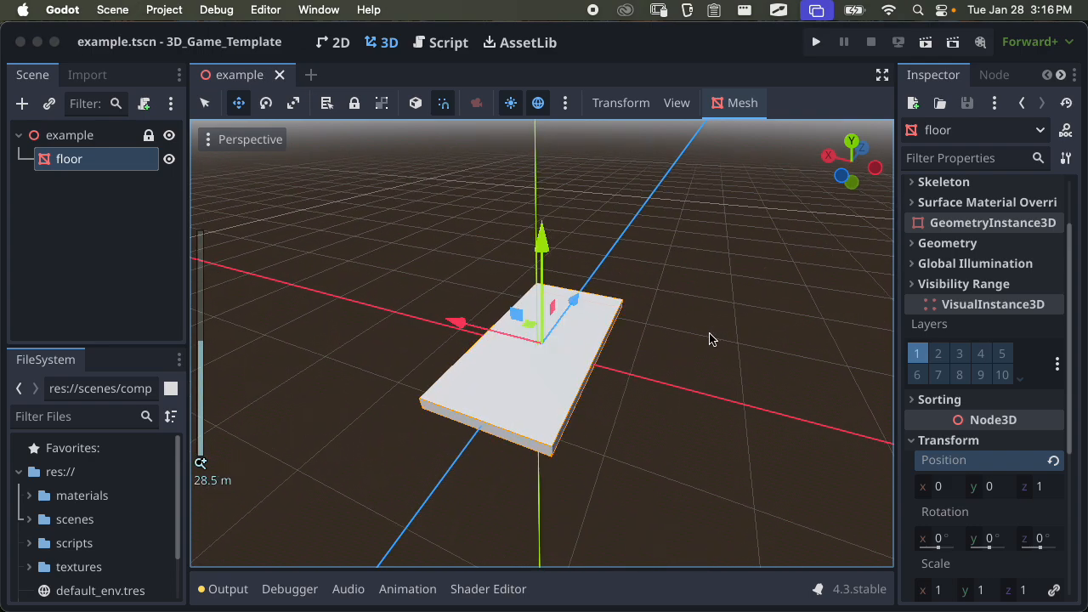
{"action": "middle_click_drag", "start_coordinate": [711, 339], "coordinate": [793, 245]}
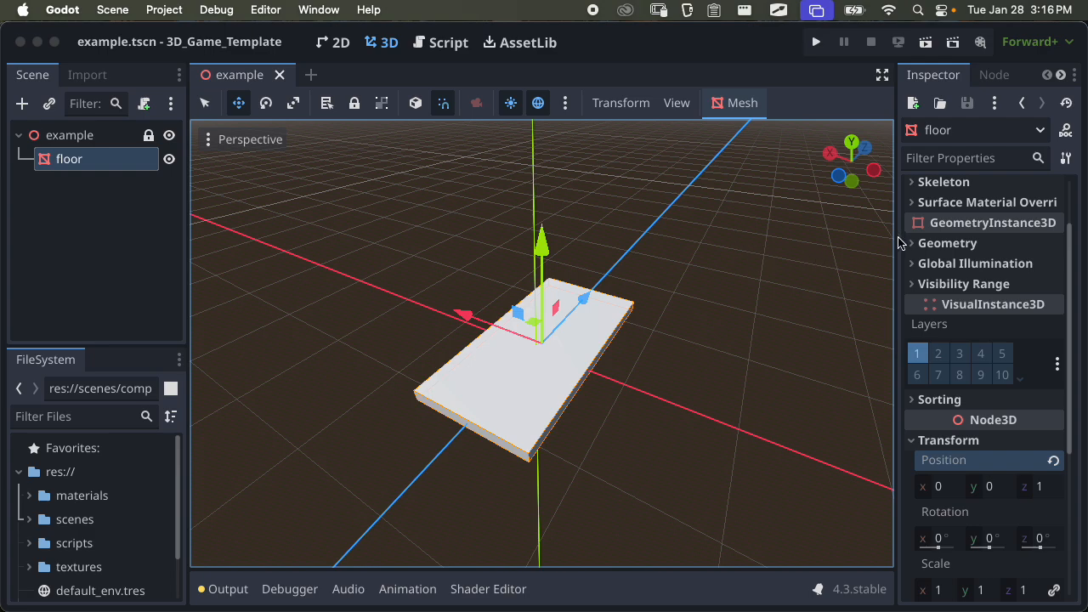
{"action": "left_click_drag", "start_coordinate": [896, 234], "coordinate": [823, 242]}
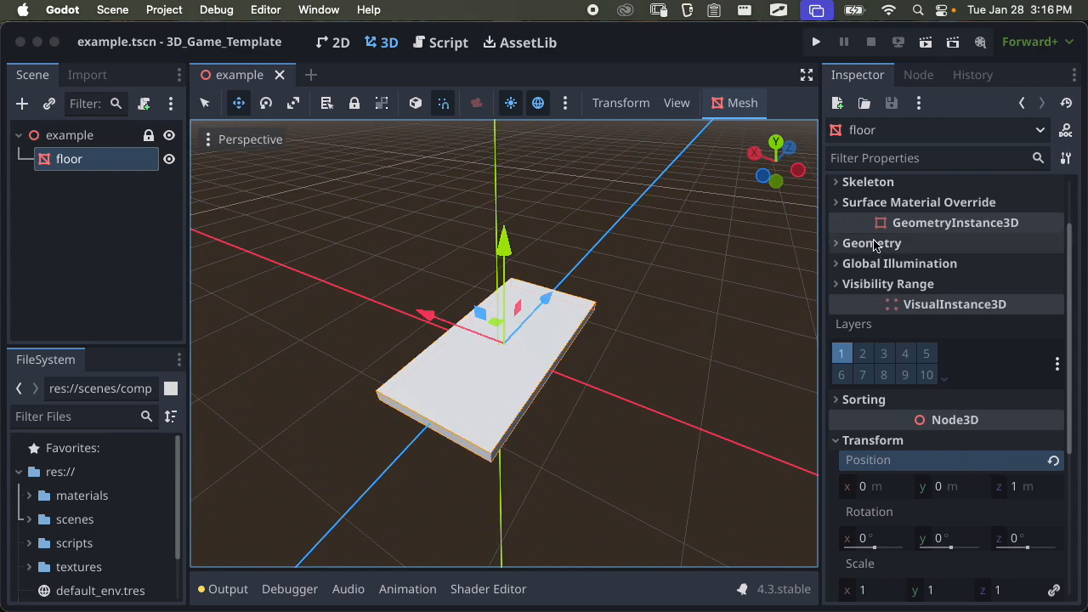
{"action": "scroll", "coordinate": [887, 245], "scroll_direction": "up", "scroll_amount": 2}
{"action": "left_click", "coordinate": [994, 225]}
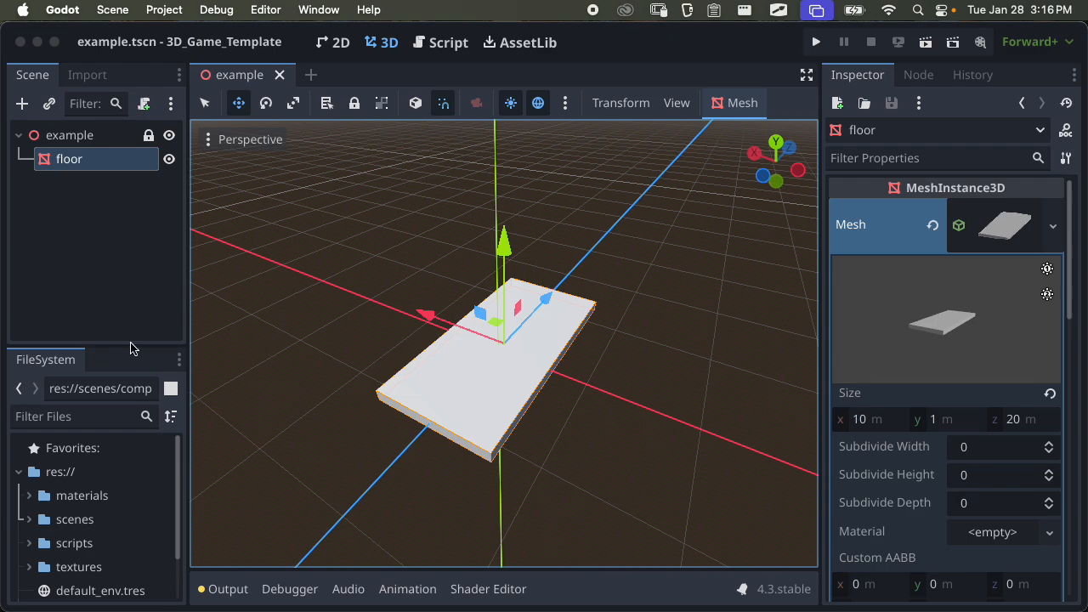
Enlarge the FileSystem dock, expand the materials folder and apply green_grid.tres directly to the floor in the viewport
{"action": "left_click_drag", "start_coordinate": [123, 347], "coordinate": [127, 263]}
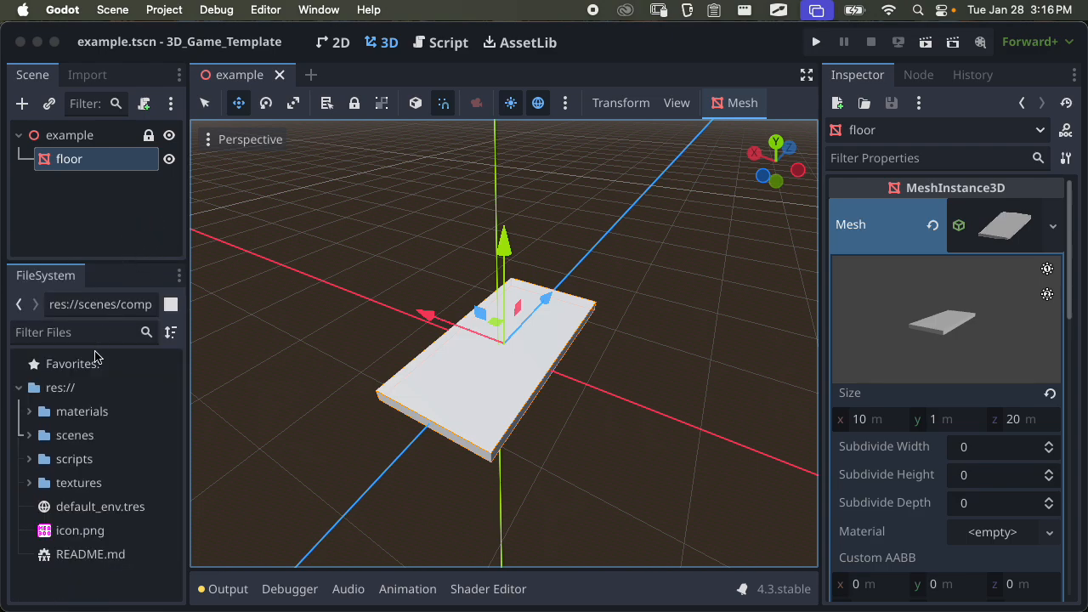
{"action": "left_click", "coordinate": [29, 411]}
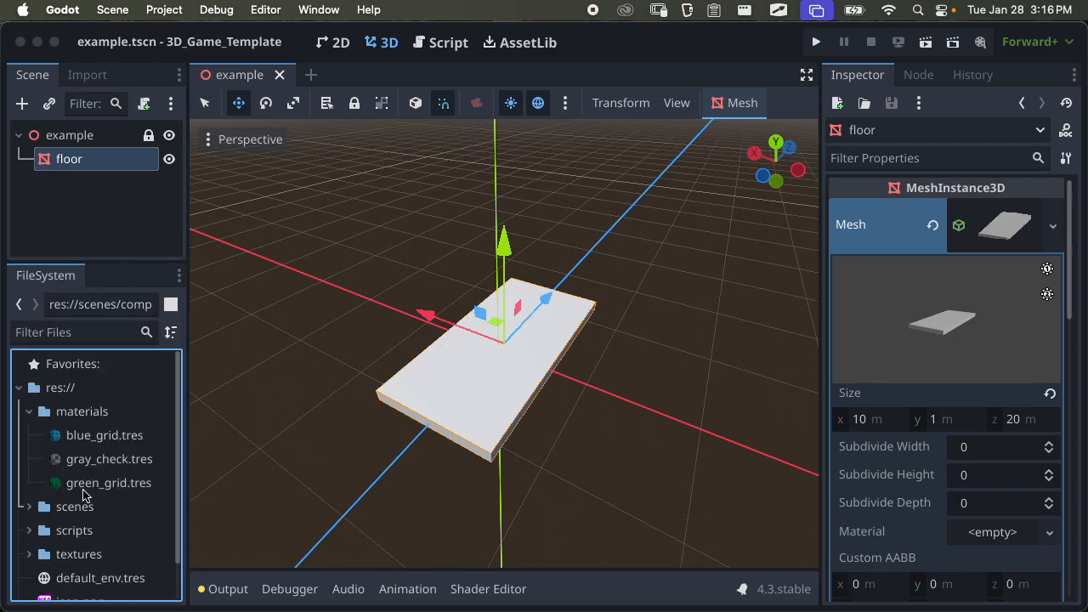
{"action": "left_click_drag", "start_coordinate": [97, 491], "coordinate": [461, 397]}
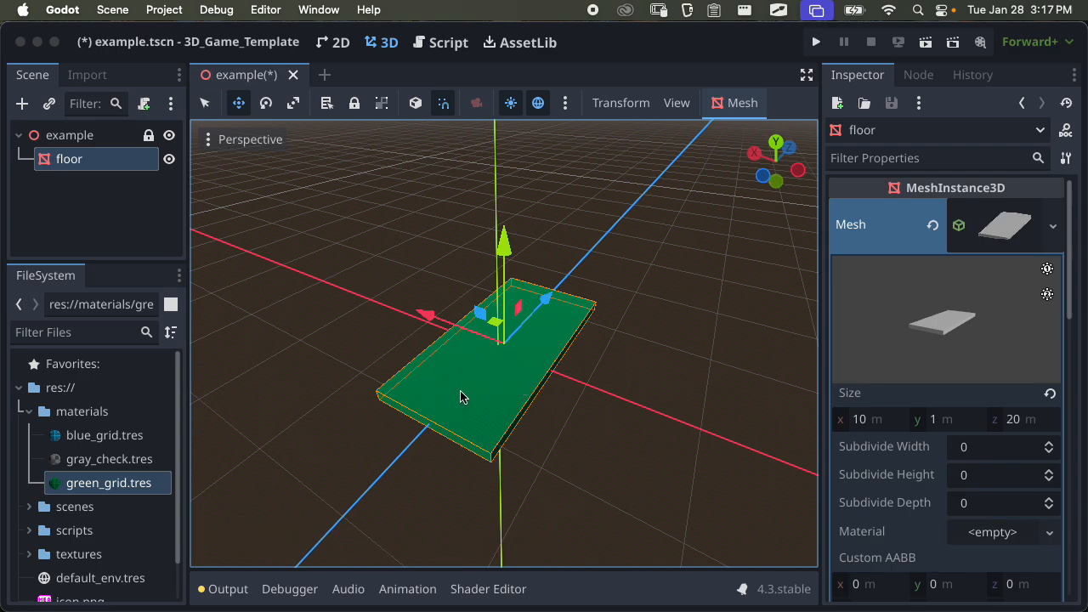
{"action": "scroll", "coordinate": [493, 395], "scroll_direction": "up", "scroll_amount": 5}
{"action": "scroll", "coordinate": [527, 351], "scroll_direction": "down", "scroll_amount": 2}
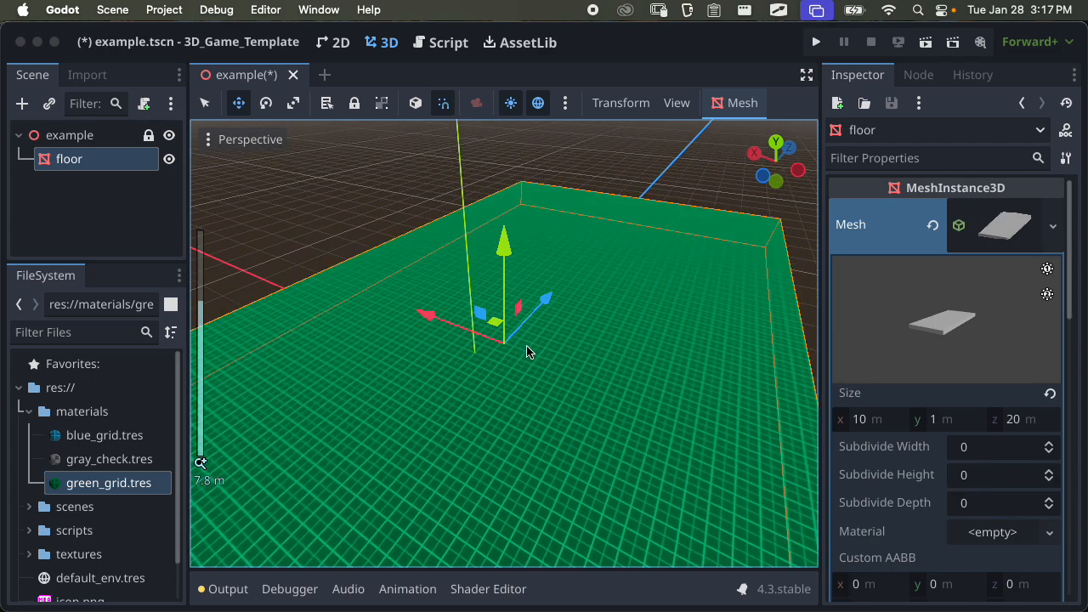
Clear the floor's Material Override in its Geometry properties and collapse that section
{"action": "scroll", "coordinate": [993, 374], "scroll_direction": "down", "scroll_amount": 10}
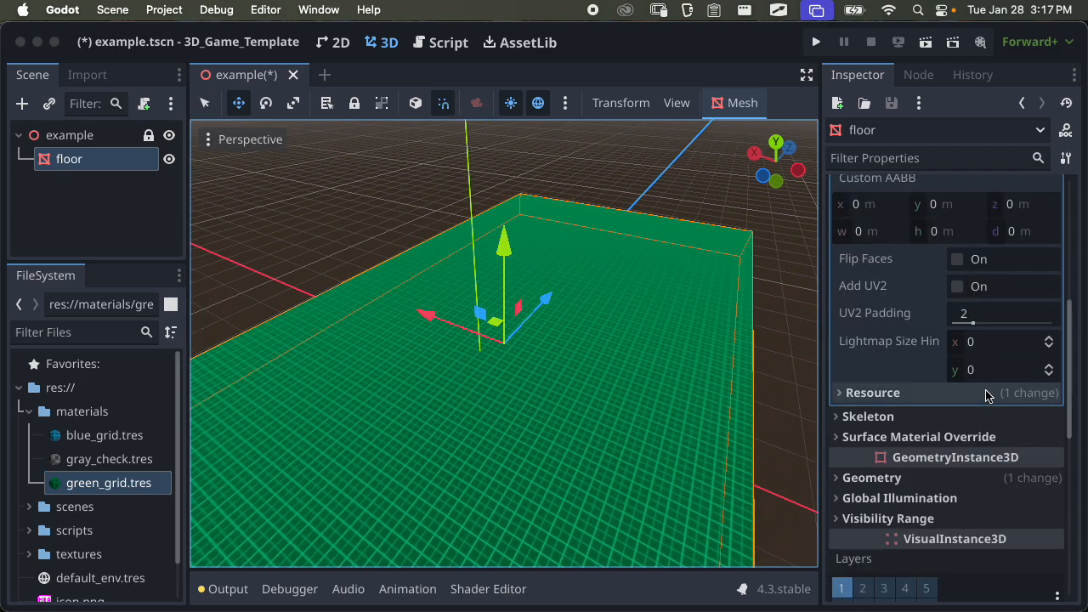
{"action": "left_click", "coordinate": [969, 347]}
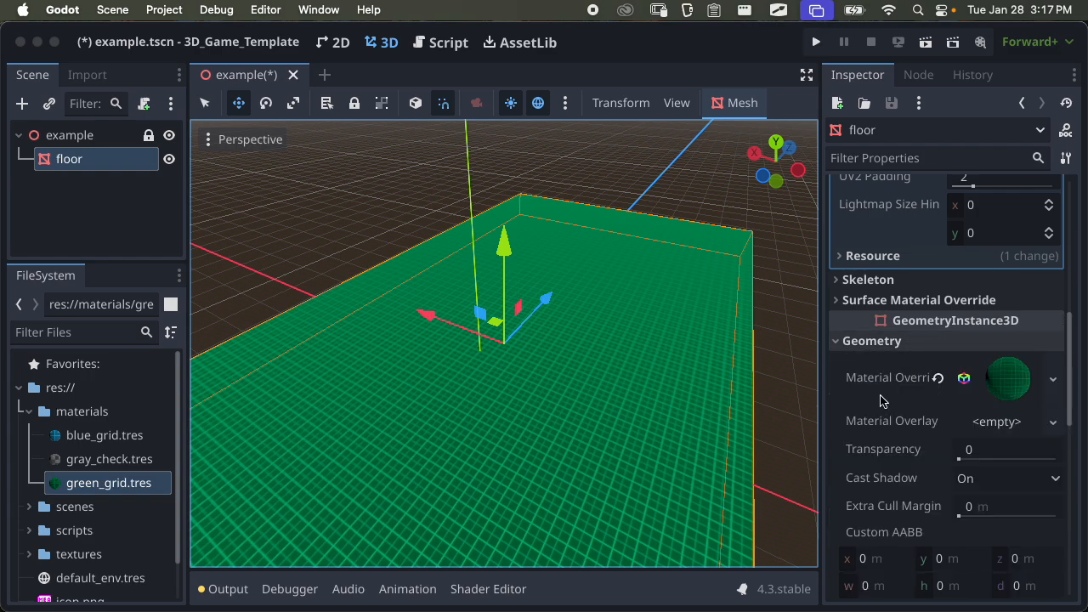
{"action": "left_click", "coordinate": [940, 378]}
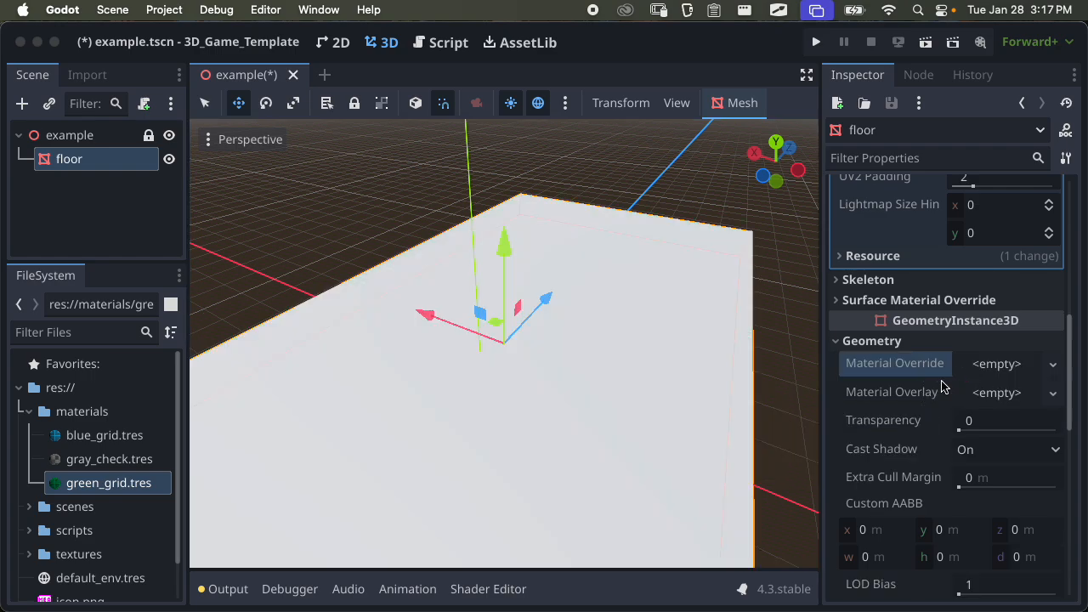
{"action": "left_click", "coordinate": [869, 344]}
Assign green_grid.tres to the Material property of the floor's mesh and check the grid on its surface
{"action": "scroll", "coordinate": [982, 336], "scroll_direction": "up", "scroll_amount": 8}
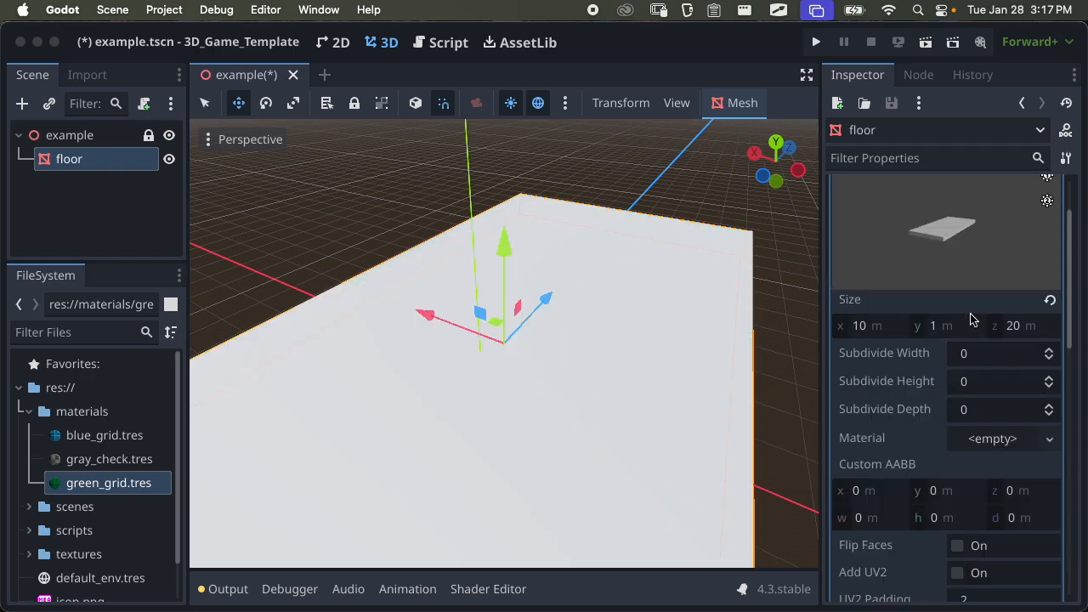
{"action": "left_click_drag", "start_coordinate": [93, 483], "coordinate": [990, 436]}
{"action": "scroll", "coordinate": [661, 387], "scroll_direction": "down", "scroll_amount": 8}
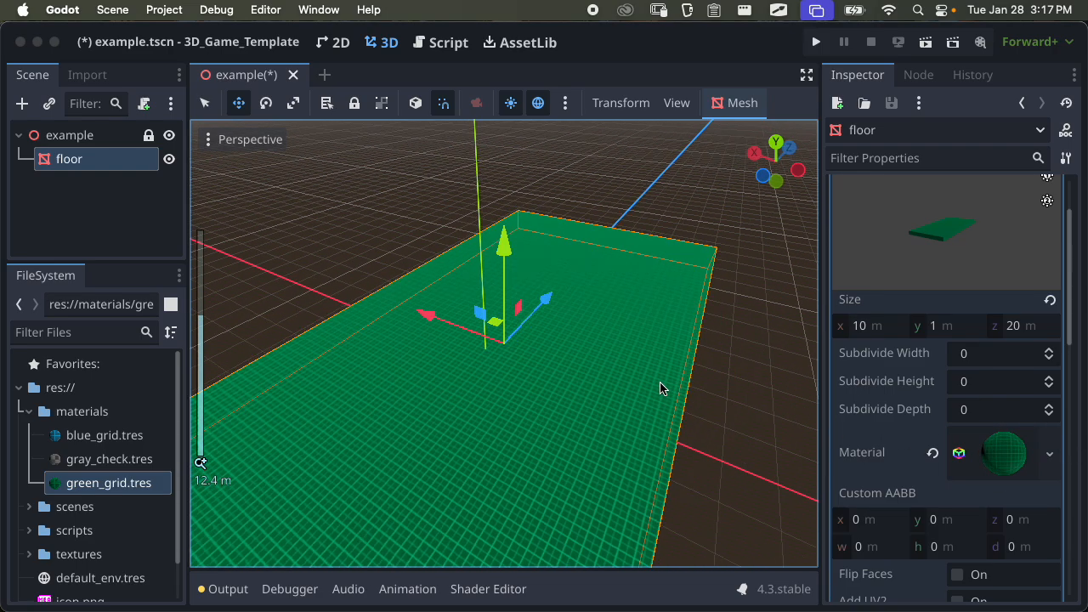
{"action": "scroll", "coordinate": [669, 388], "scroll_direction": "up", "scroll_amount": 8}
{"action": "right_click_drag", "start_coordinate": [670, 388], "coordinate": [552, 353]}
{"action": "scroll", "coordinate": [689, 391], "scroll_direction": "down", "scroll_amount": 6}
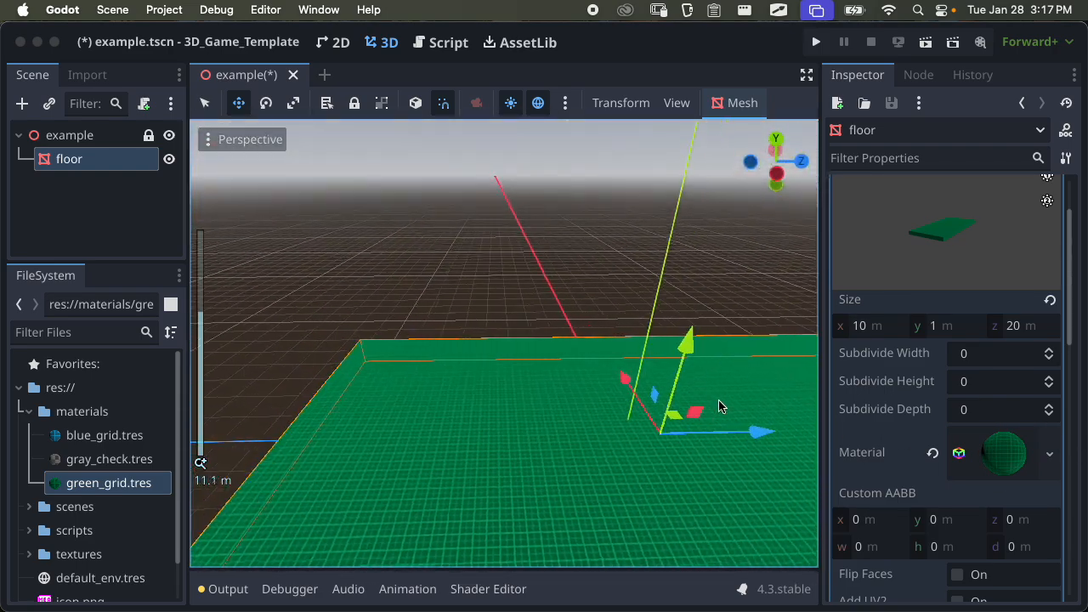
{"action": "scroll", "coordinate": [687, 397], "scroll_direction": "up", "scroll_amount": 3}
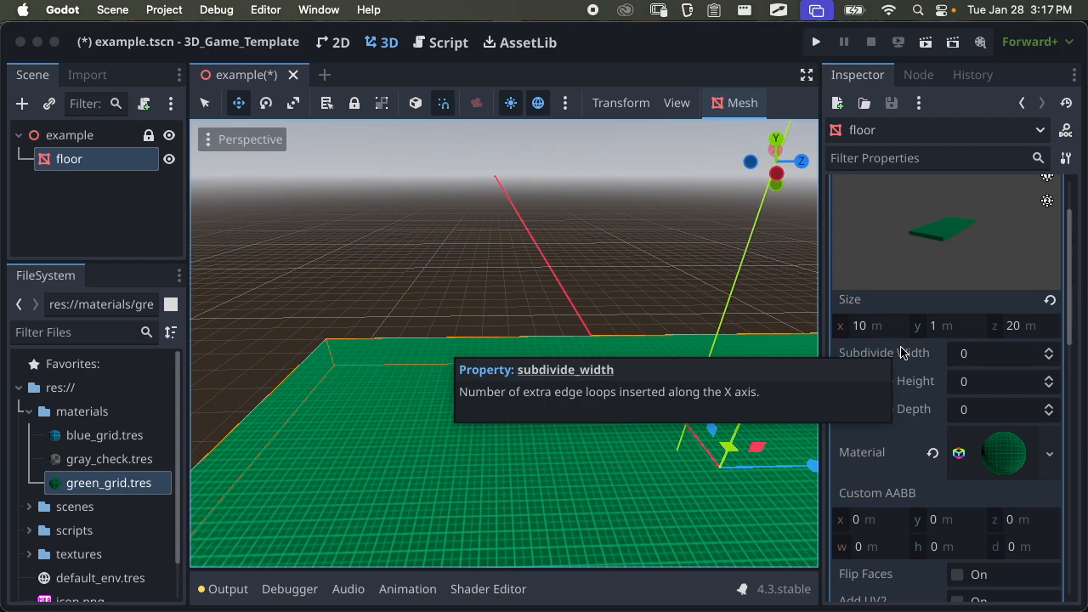
Examine the green grid material's settings, including its Albedo colour and texture, and collapse them again
{"action": "scroll", "coordinate": [935, 414], "scroll_direction": "down", "scroll_amount": 1}
{"action": "scroll", "coordinate": [911, 378], "scroll_direction": "down", "scroll_amount": 3}
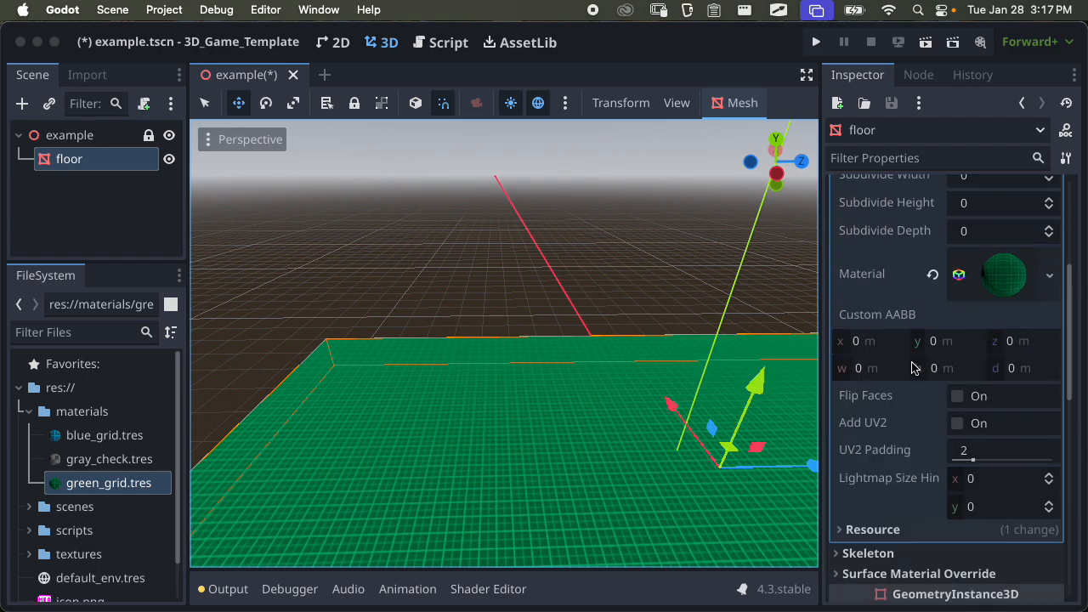
{"action": "left_click", "coordinate": [1010, 287]}
{"action": "scroll", "coordinate": [986, 348], "scroll_direction": "down", "scroll_amount": 5}
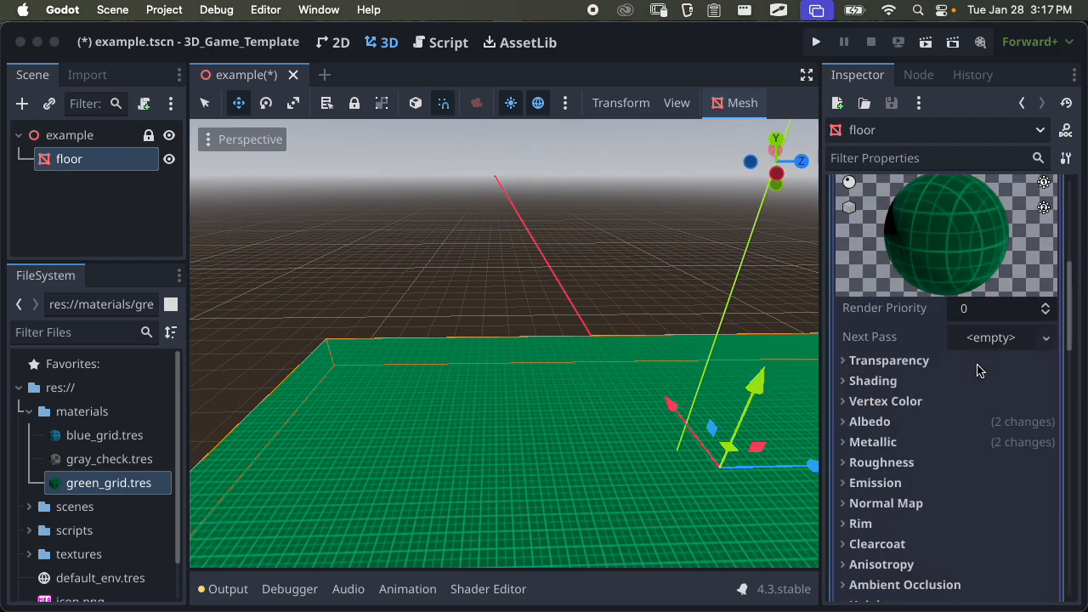
{"action": "left_click", "coordinate": [906, 297]}
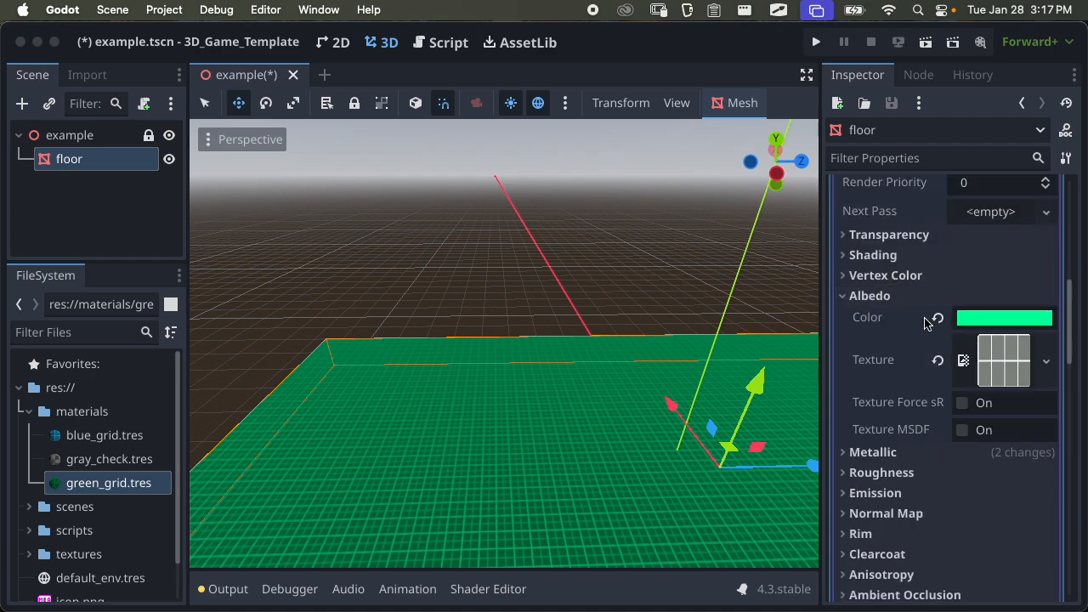
{"action": "left_click", "coordinate": [891, 297]}
{"action": "scroll", "coordinate": [952, 315], "scroll_direction": "up", "scroll_amount": 6}
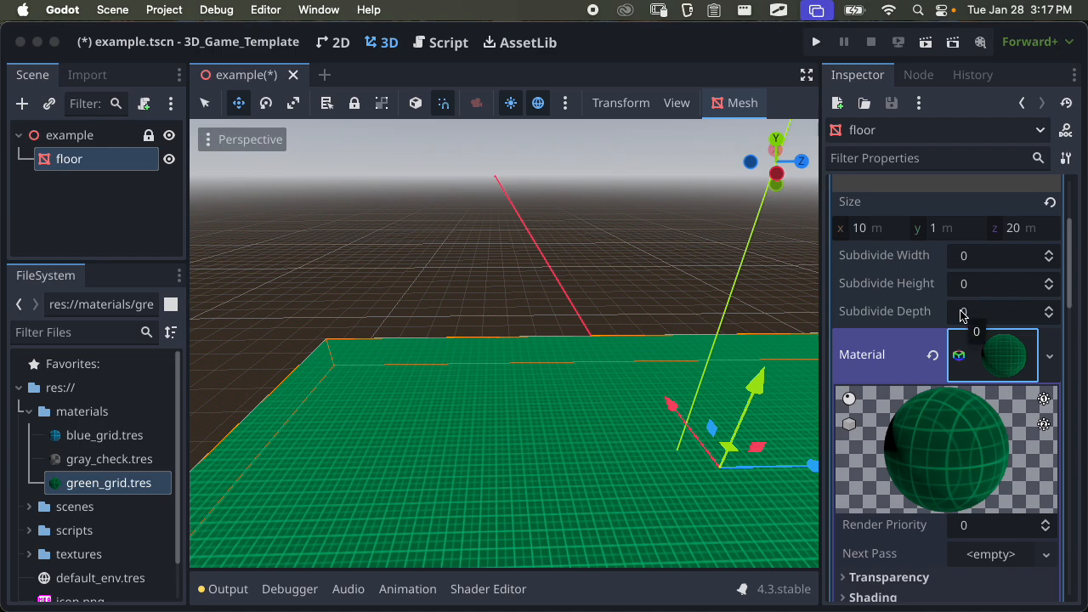
{"action": "left_click", "coordinate": [1011, 363]}
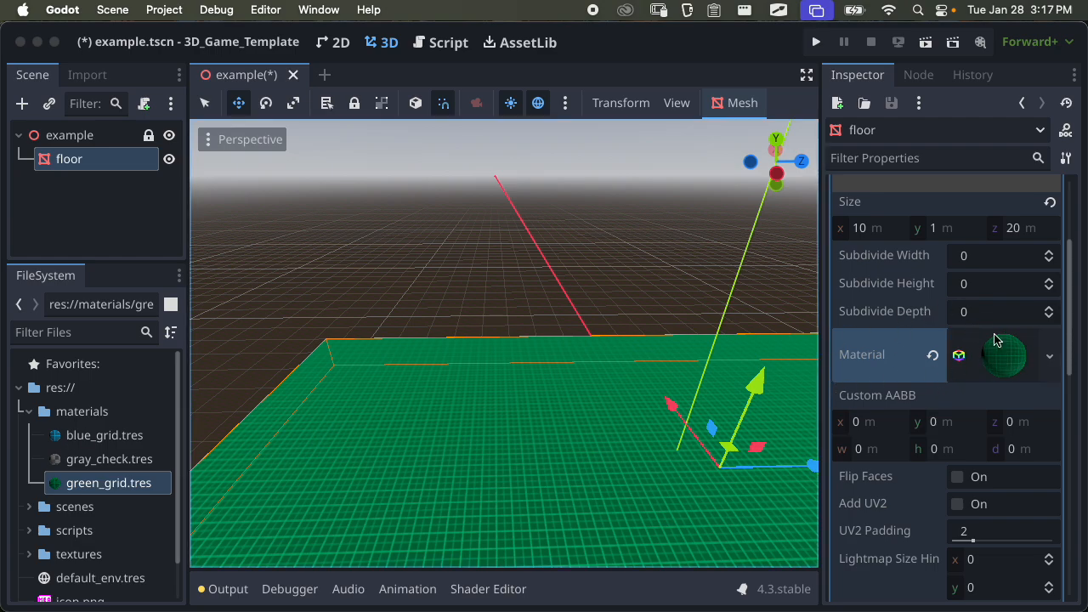
{"action": "scroll", "coordinate": [1003, 357], "scroll_direction": "down", "scroll_amount": 2}
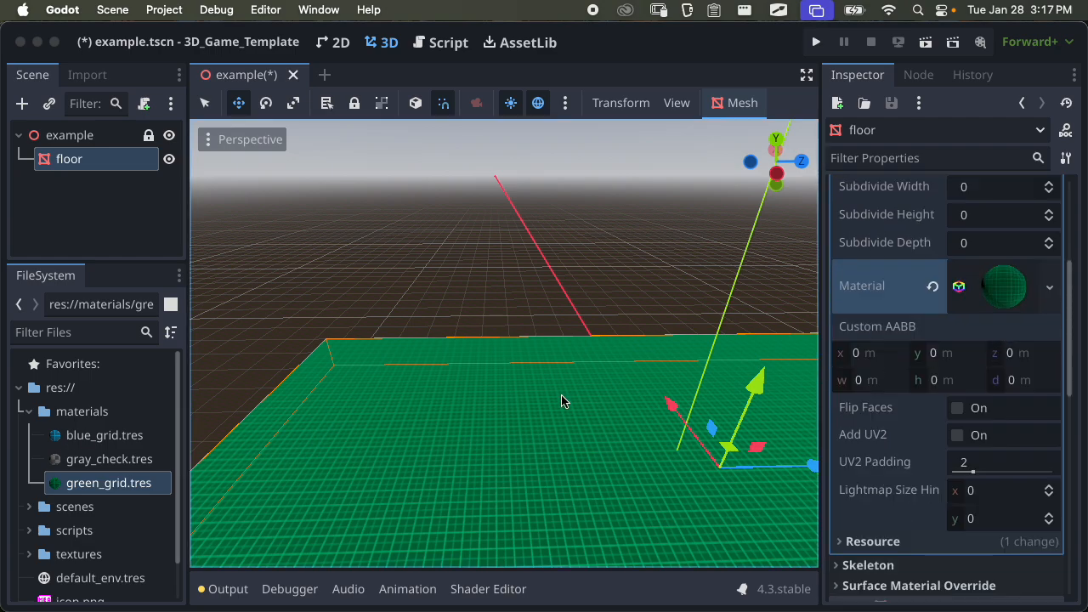
Save the example scene and check the floor's grid material from far and near
{"action": "key", "text": "super+s"}
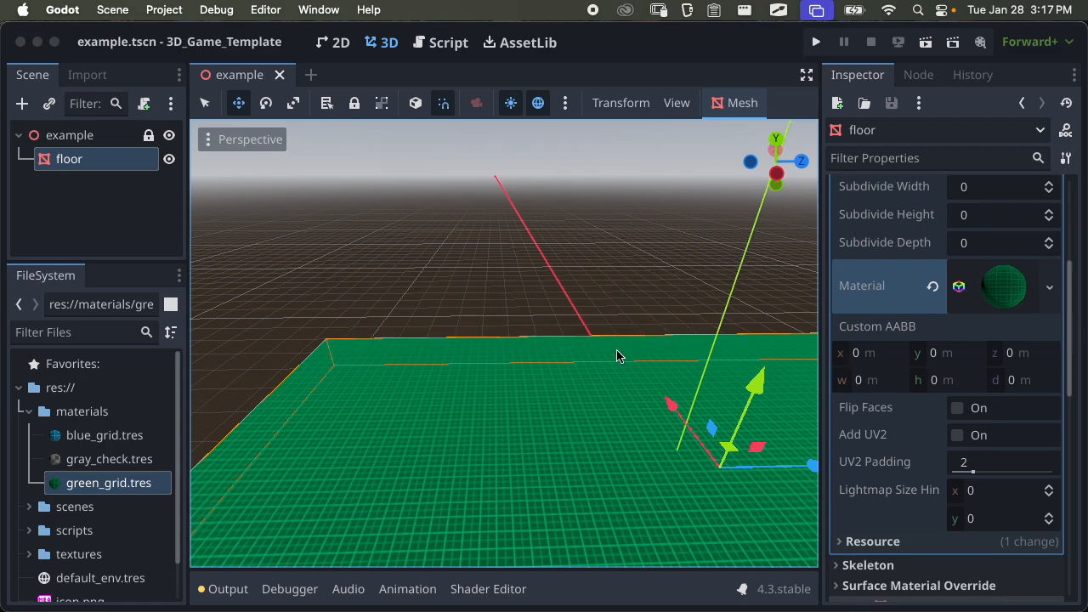
{"action": "scroll", "coordinate": [461, 310], "scroll_direction": "down", "scroll_amount": 4}
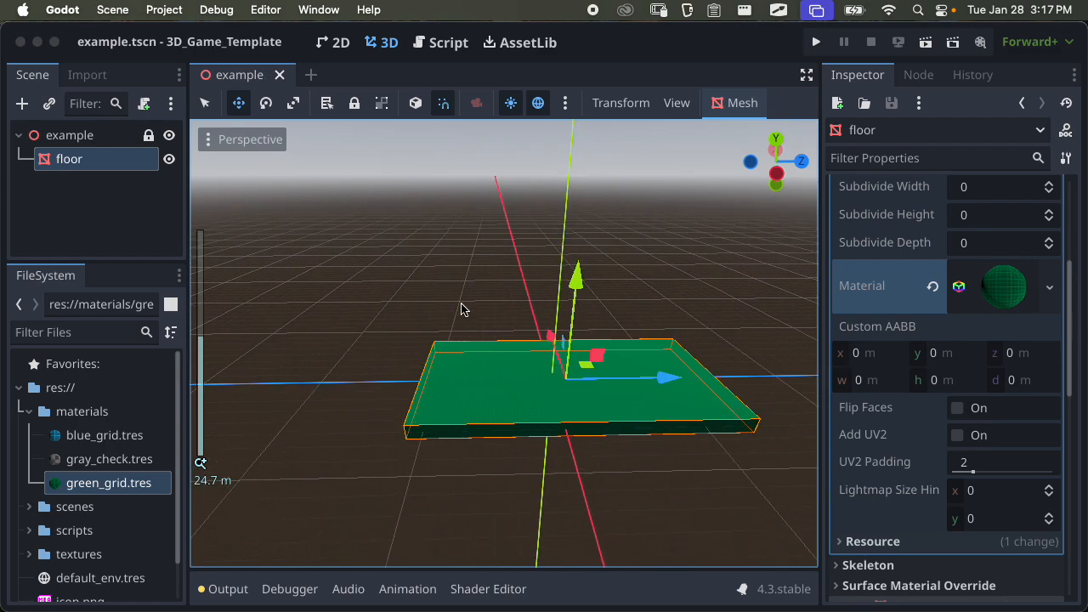
{"action": "scroll", "coordinate": [461, 310], "scroll_direction": "up", "scroll_amount": 4}
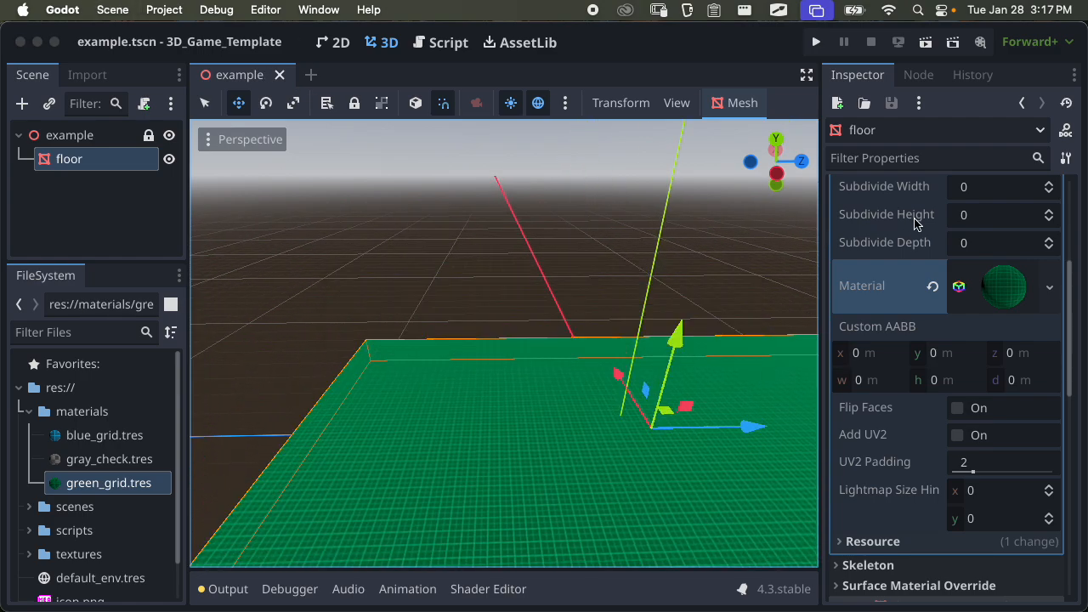